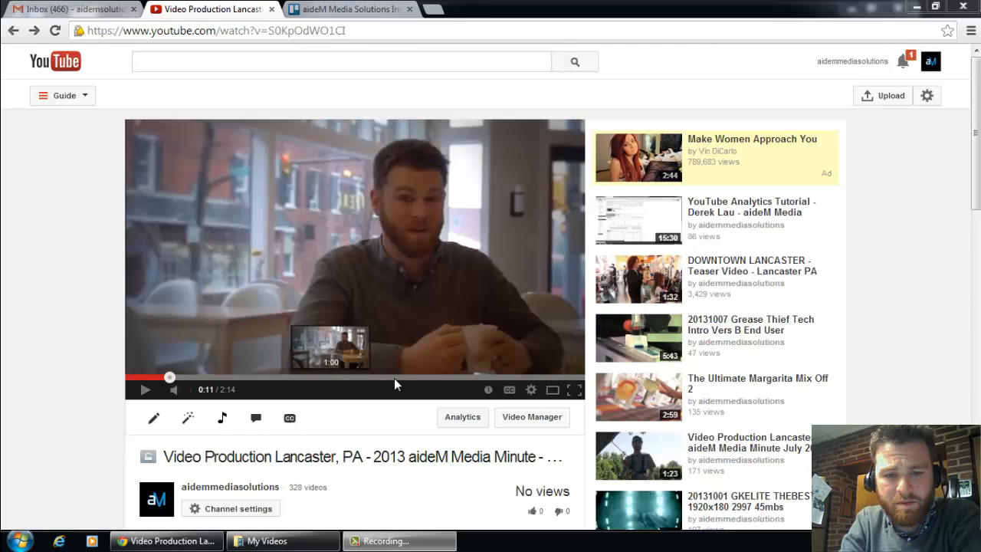
# Step: Play the video from 2:00 and pause on its closing screen to examine the subscribe graphic and video thumbnails
pyautogui.click(533, 377)
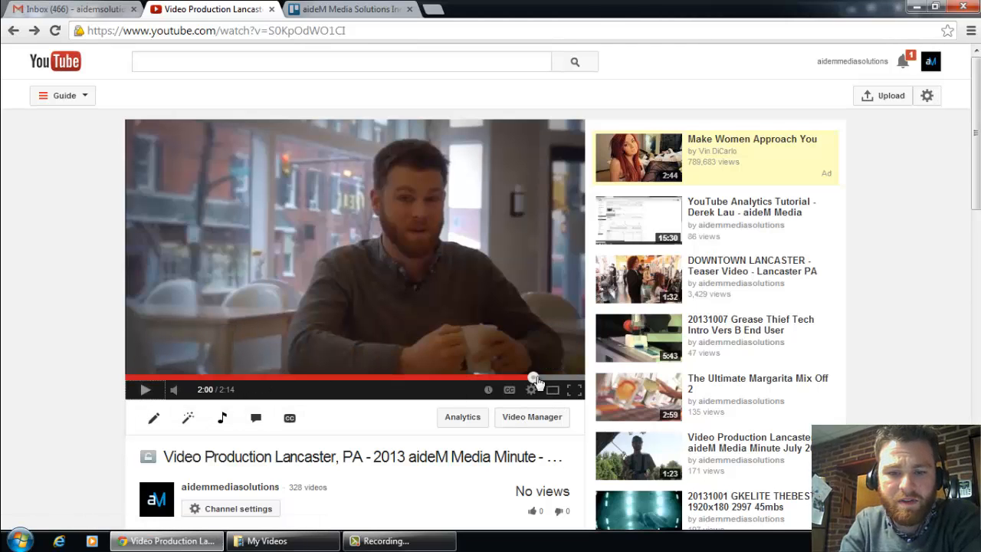
pyautogui.click(150, 391)
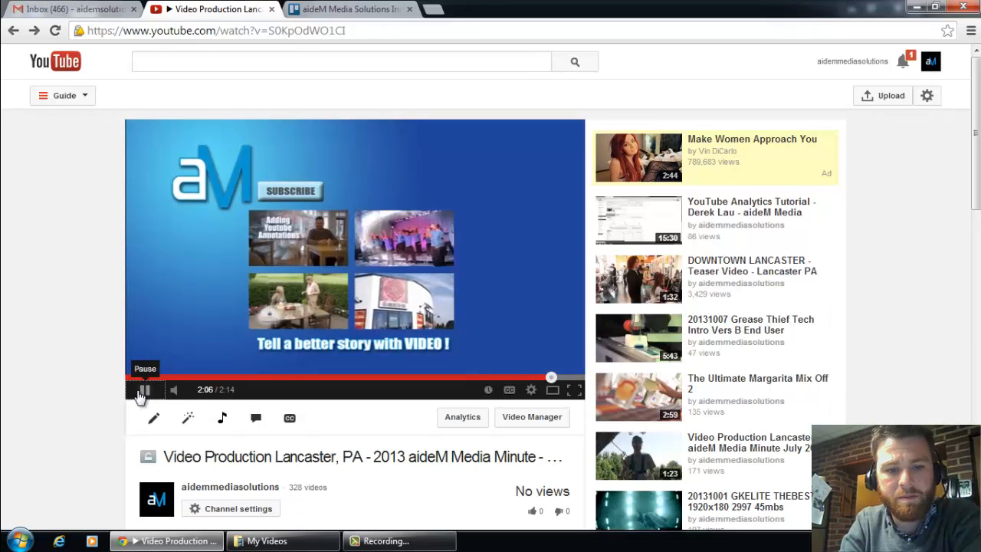
pyautogui.click(142, 391)
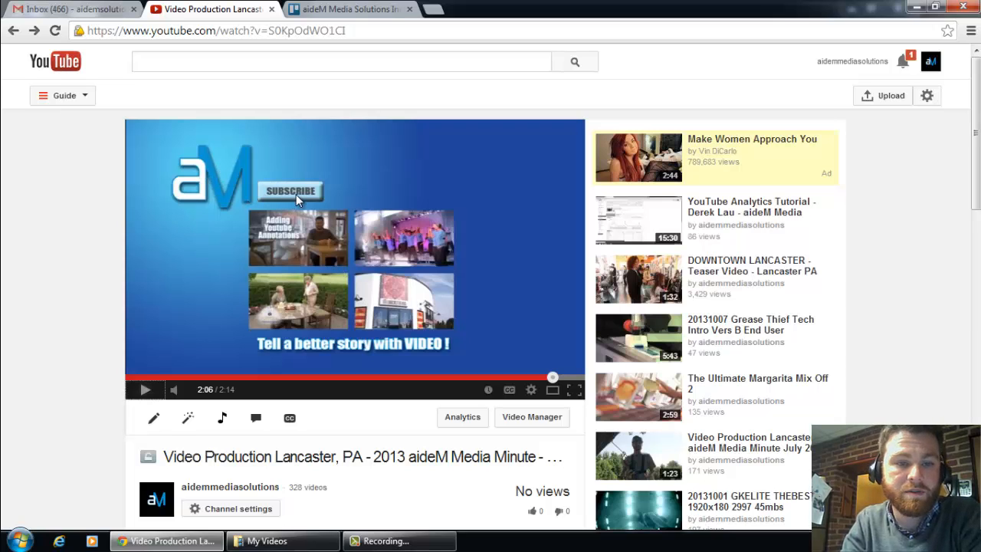
pyautogui.click(143, 389)
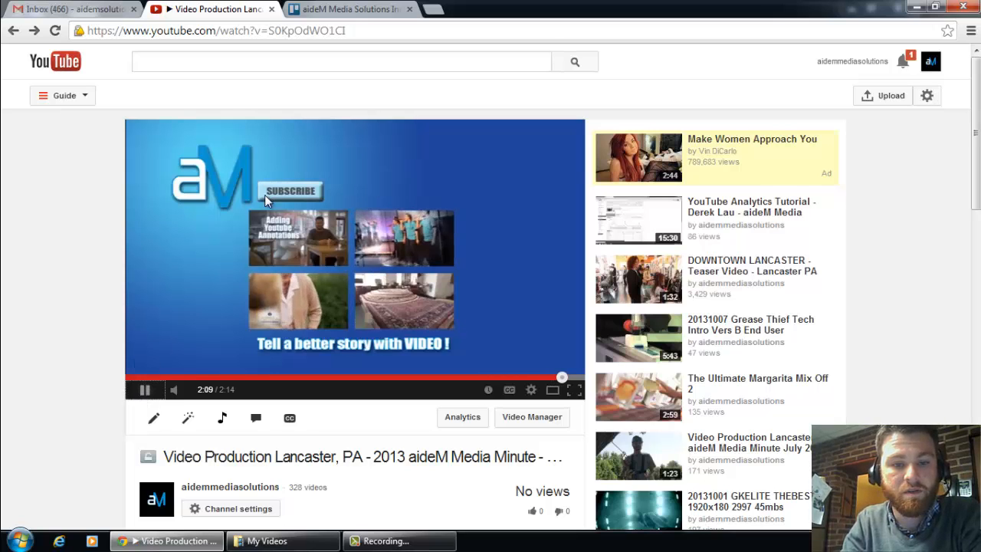
pyautogui.click(151, 395)
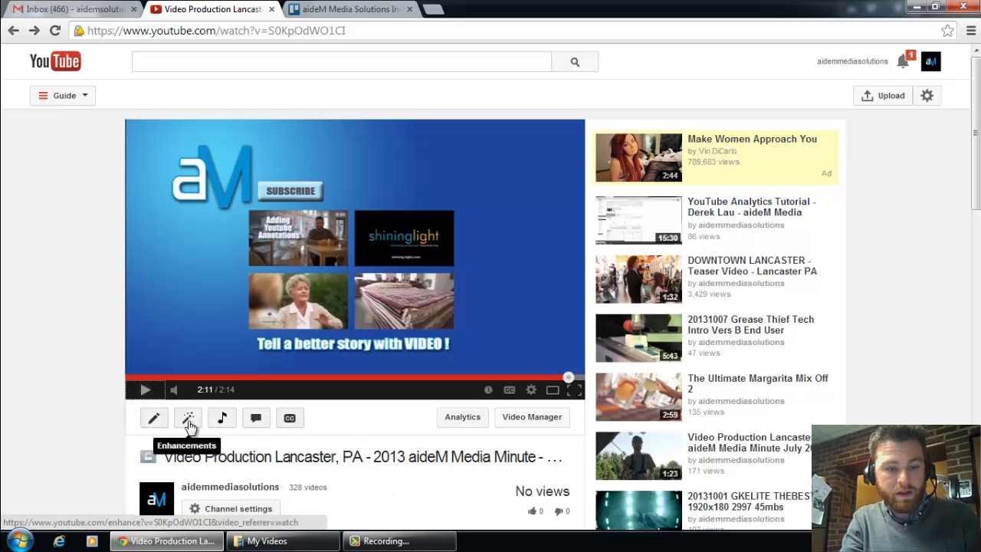
# Step: Open the annotations editor for the 2013 aideM Media Minute video and bring its player and timeline into view
pyautogui.click(264, 423)
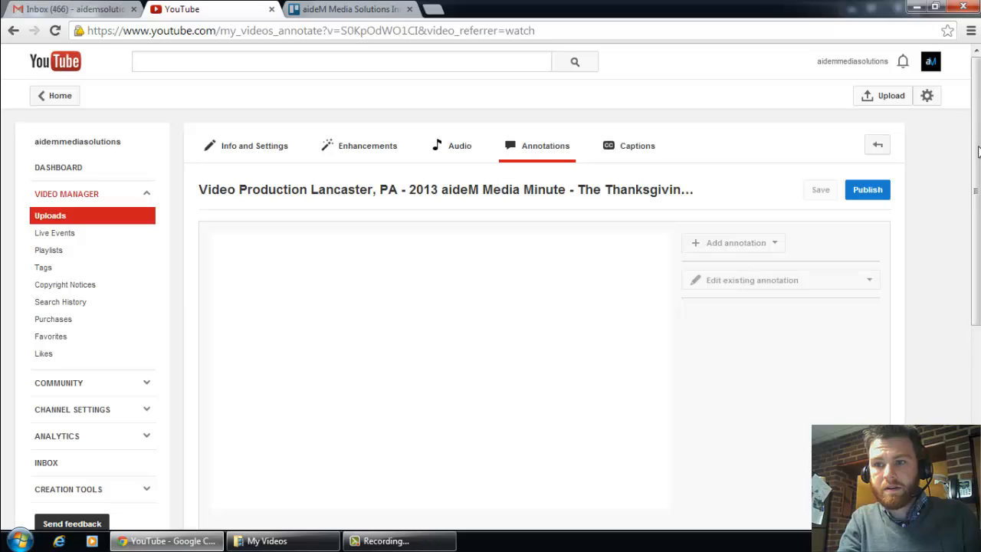
pyautogui.moveTo(977, 156); pyautogui.dragTo(977, 182)
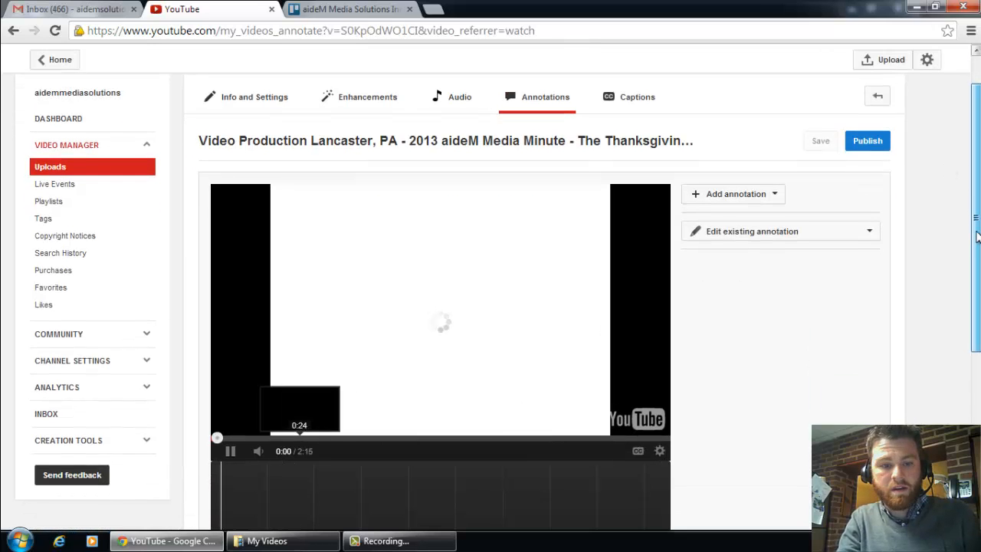
pyautogui.moveTo(976, 223); pyautogui.dragTo(976, 289)
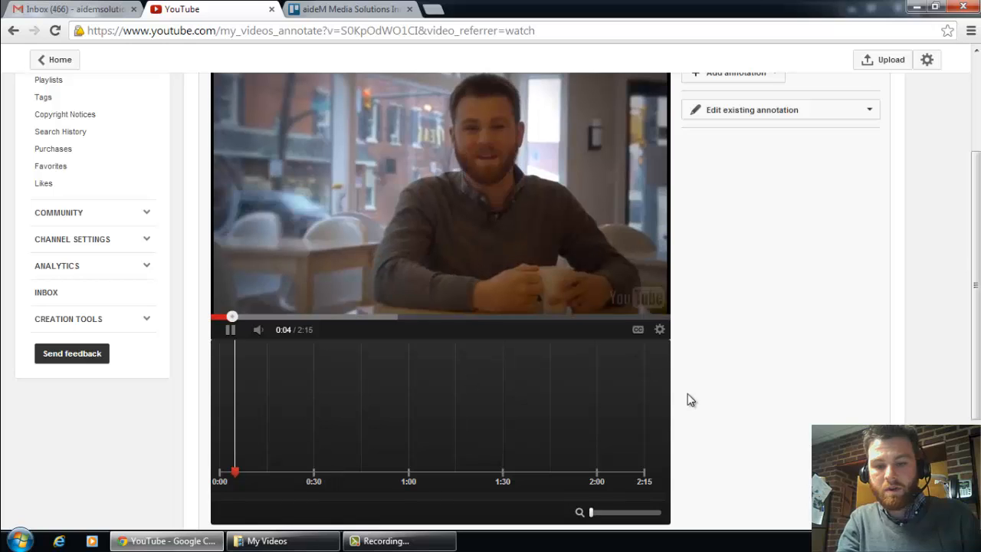
pyautogui.click(976, 52)
# Step: Pause the video at about 0:52, on the shot of braided rugs with the company logo
pyautogui.click(231, 358)
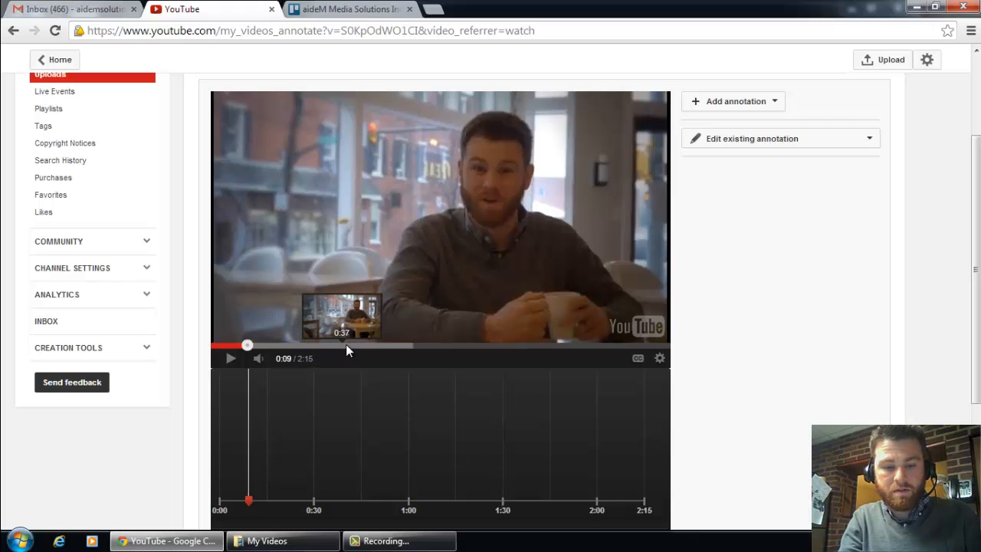
pyautogui.click(389, 347)
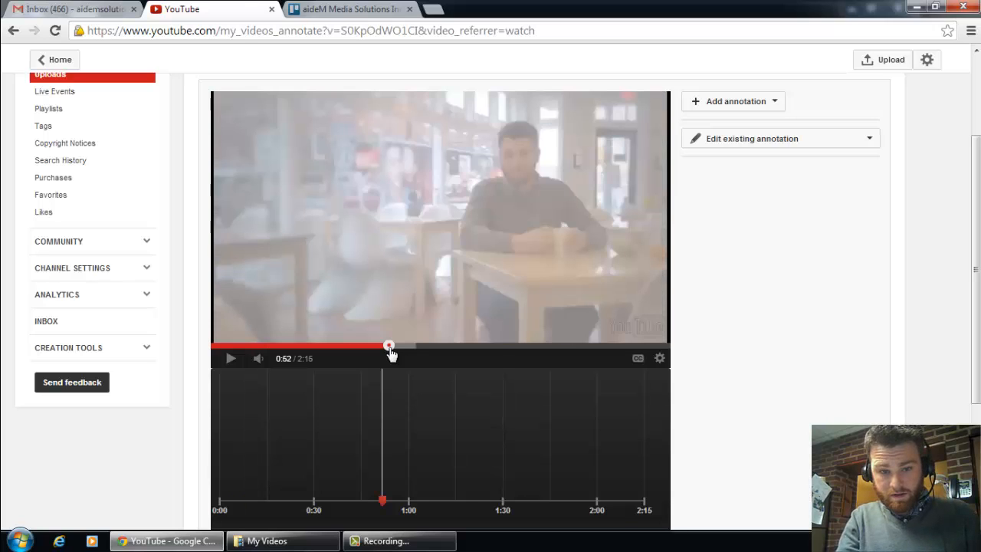
pyautogui.click(230, 358)
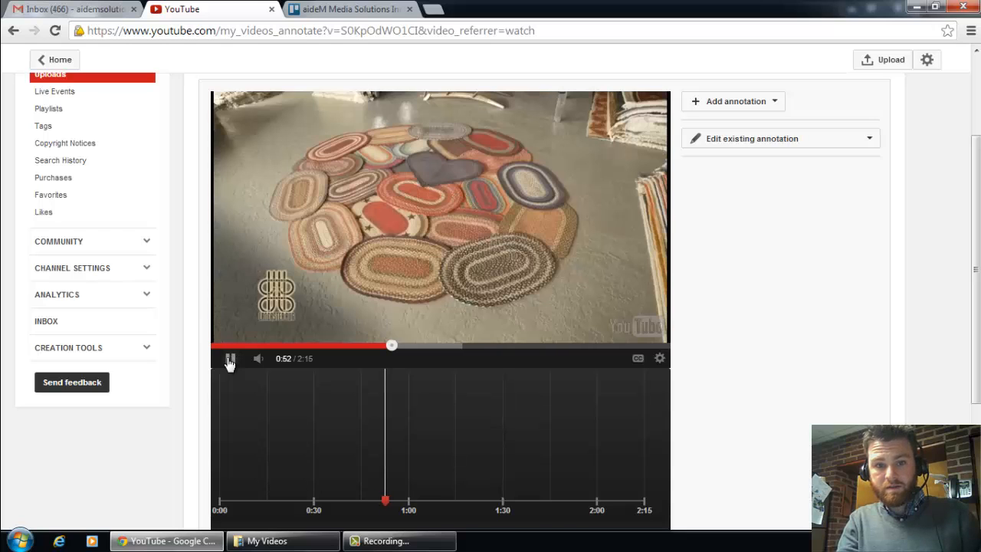
pyautogui.click(230, 359)
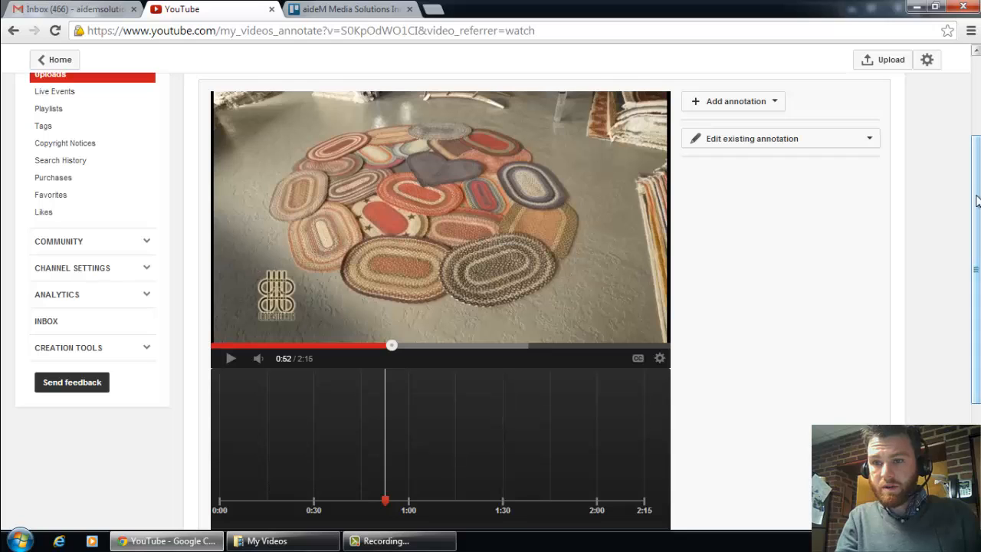
# Step: Add a Spotlight annotation at the paused rug shot
pyautogui.scroll(2, 774, 122)
pyautogui.click(776, 163)
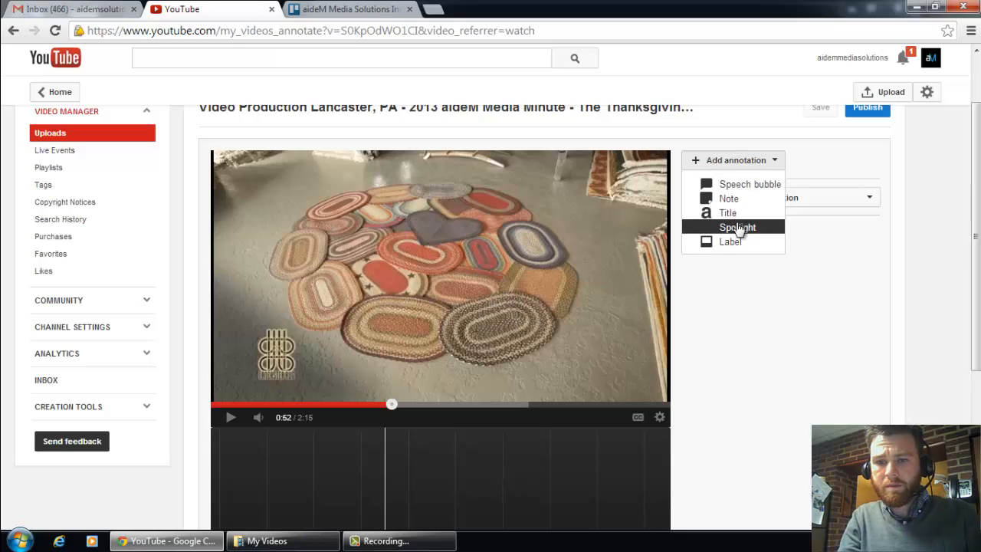
pyautogui.click(736, 228)
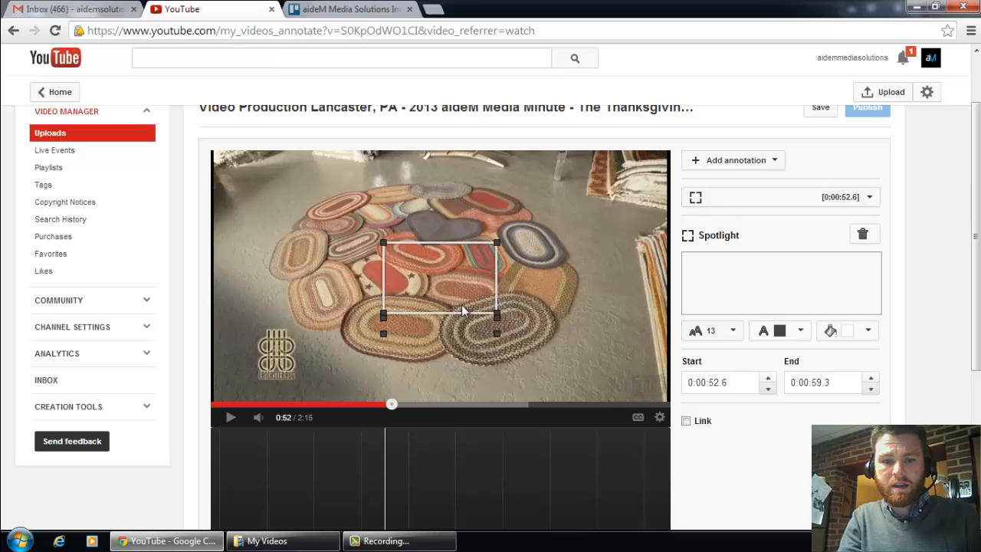
# Step: Fit the spotlight frame tightly around the rug company's logo and place its text label just beside the frame
pyautogui.moveTo(462, 291)
pyautogui.mouseDown()
pyautogui.moveTo(472, 295)
pyautogui.moveTo(379, 357)
pyautogui.moveTo(321, 360)
pyautogui.moveTo(322, 347)
pyautogui.moveTo(324, 372)
pyautogui.moveTo(326, 339)
pyautogui.mouseUp()
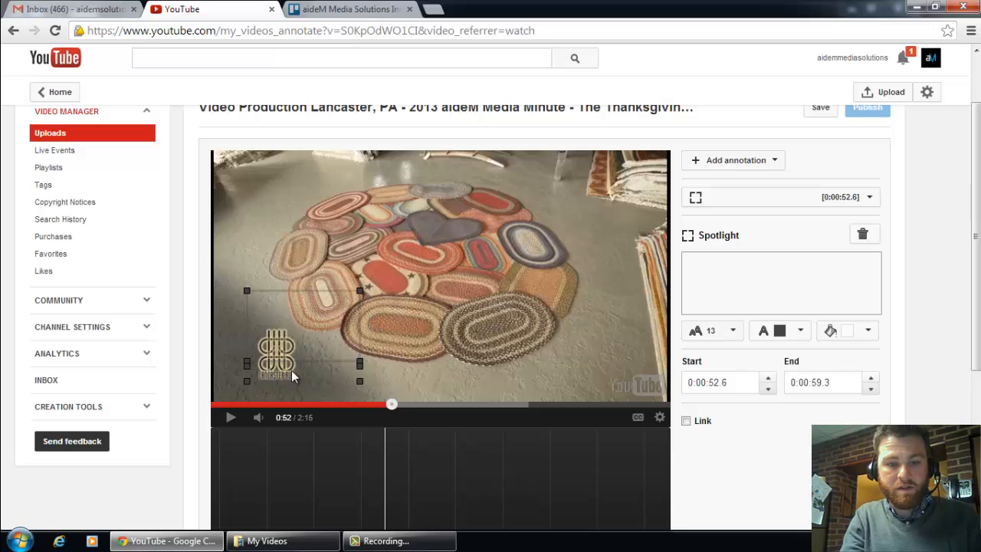
pyautogui.moveTo(337, 350)
pyautogui.mouseDown()
pyautogui.moveTo(340, 289)
pyautogui.moveTo(353, 282)
pyautogui.mouseUp()
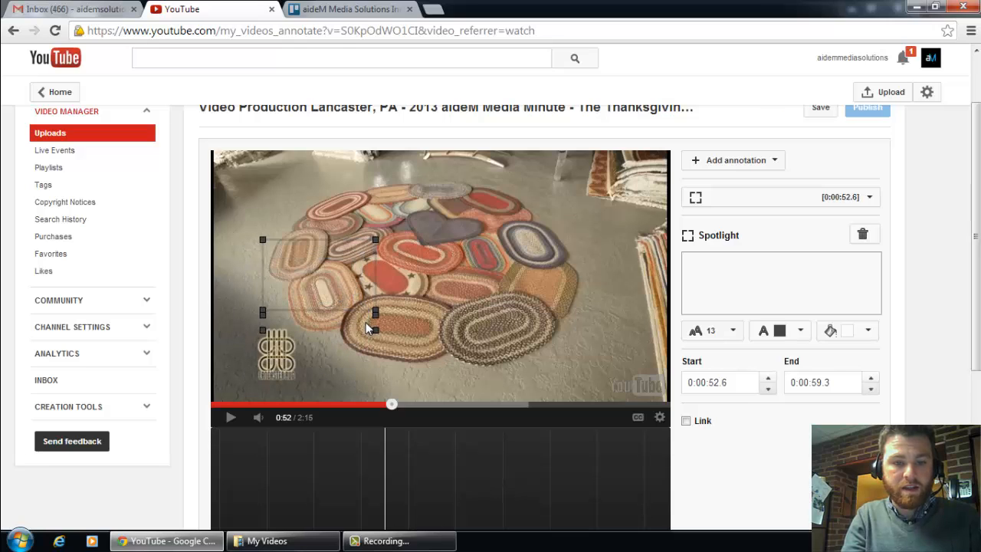
pyautogui.moveTo(358, 324)
pyautogui.mouseDown()
pyautogui.moveTo(373, 330)
pyautogui.moveTo(326, 277)
pyautogui.moveTo(349, 294)
pyautogui.moveTo(360, 273)
pyautogui.moveTo(320, 358)
pyautogui.moveTo(322, 378)
pyautogui.mouseUp()
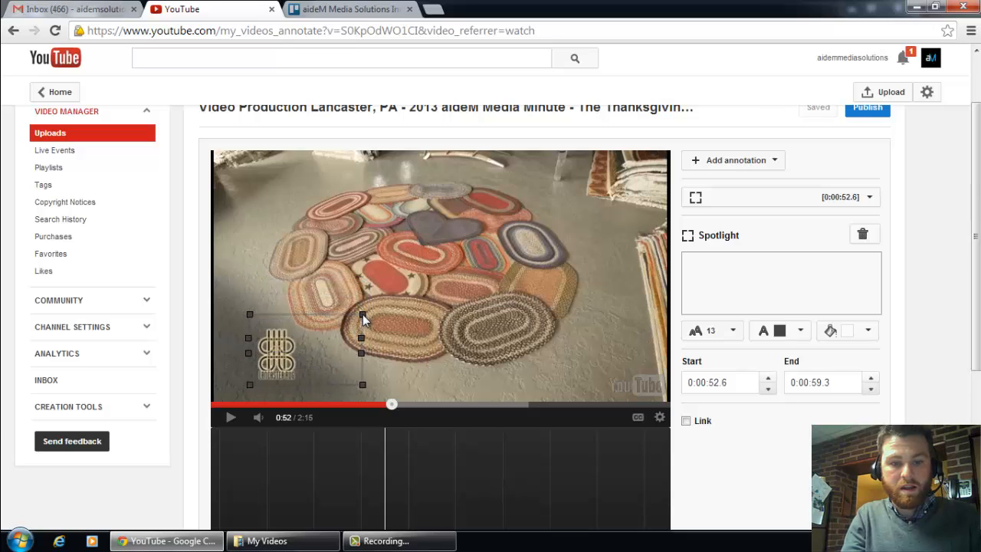
pyautogui.moveTo(363, 314)
pyautogui.mouseDown()
pyautogui.moveTo(325, 334)
pyautogui.moveTo(309, 324)
pyautogui.mouseUp()
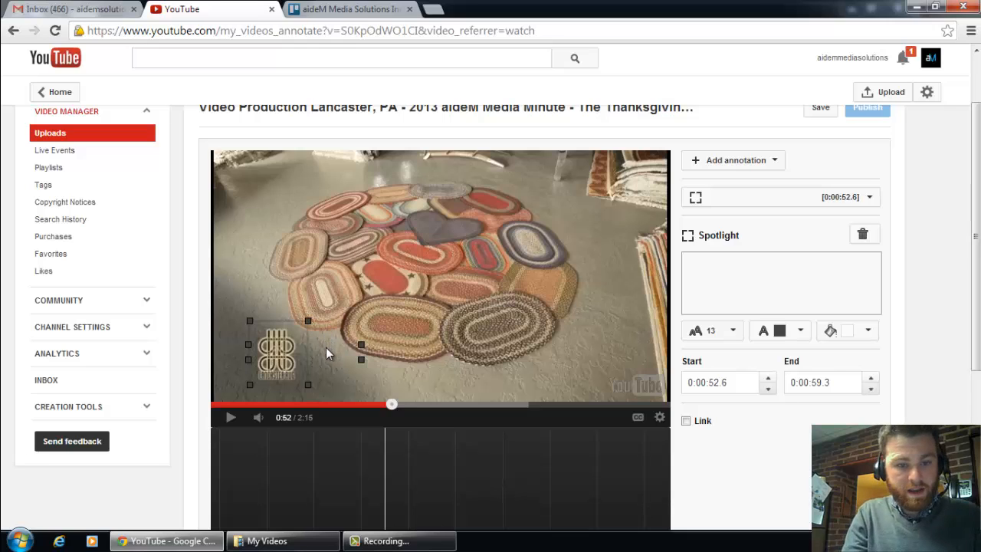
pyautogui.moveTo(394, 367); pyautogui.dragTo(399, 372)
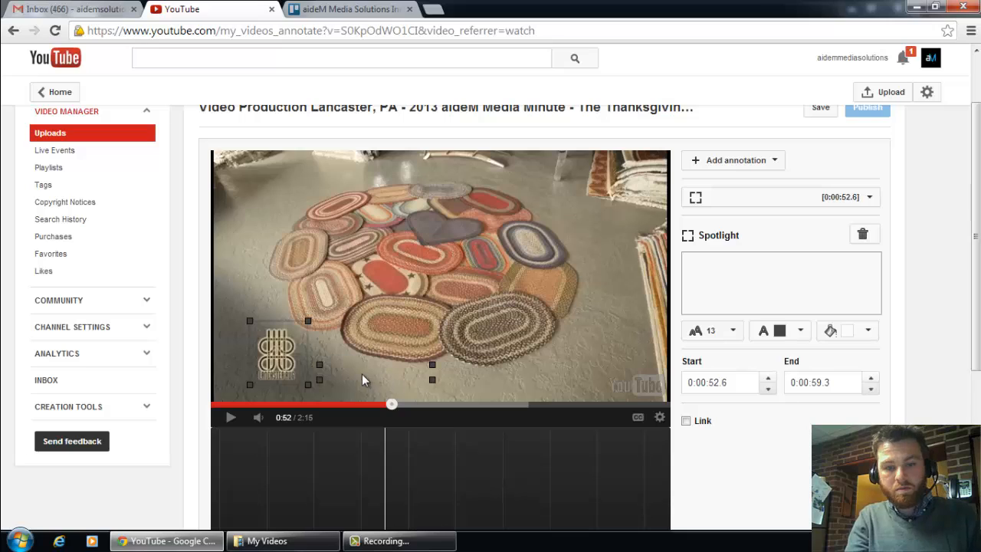
# Step: Enter "Click Here to watch the full video" as the spotlight's text
pyautogui.click(716, 275)
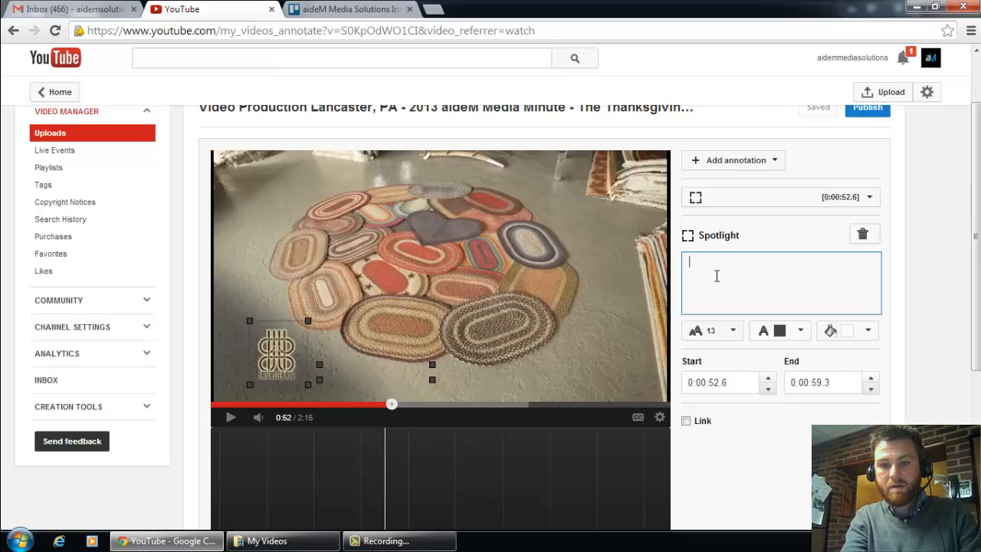
pyautogui.write('Click He')
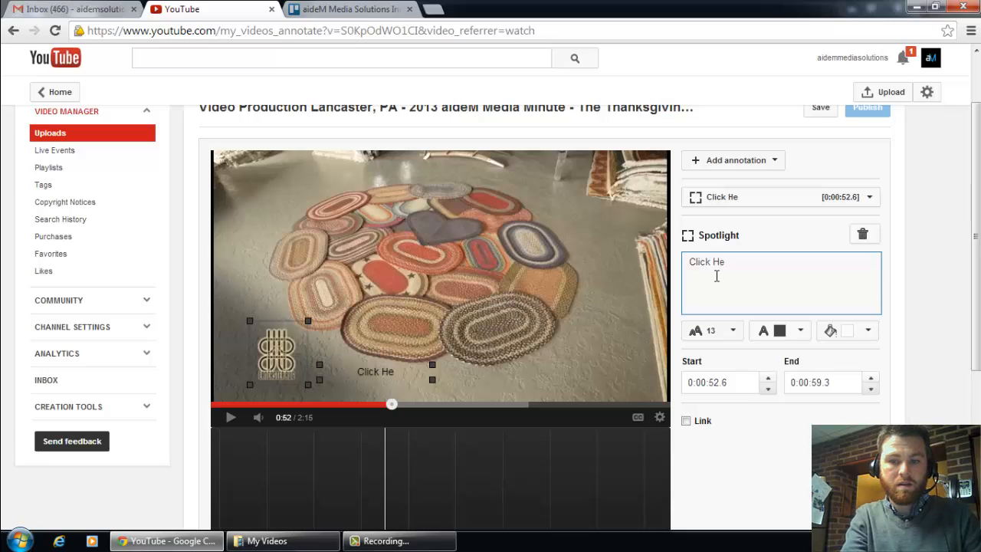
pyautogui.write('rre ')
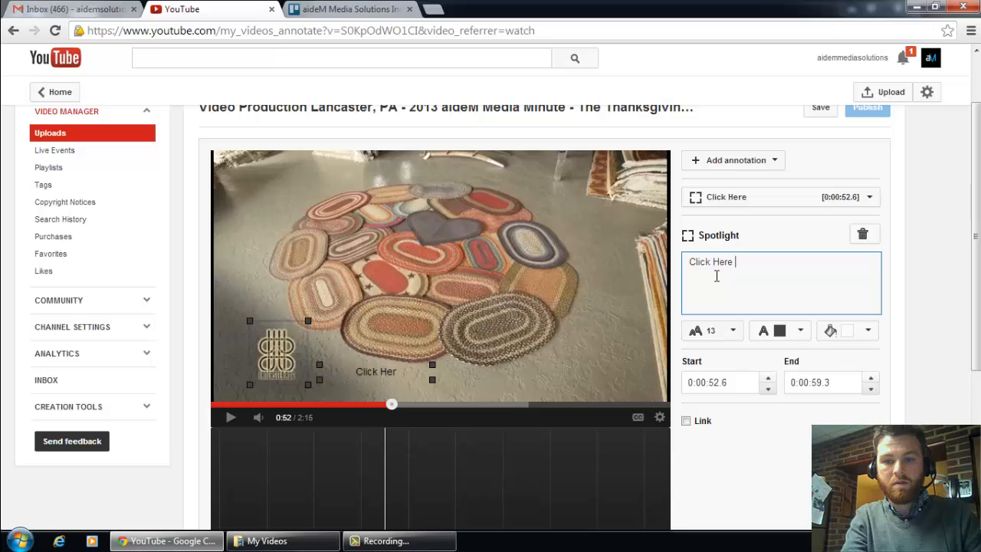
pyautogui.write('to watch ')
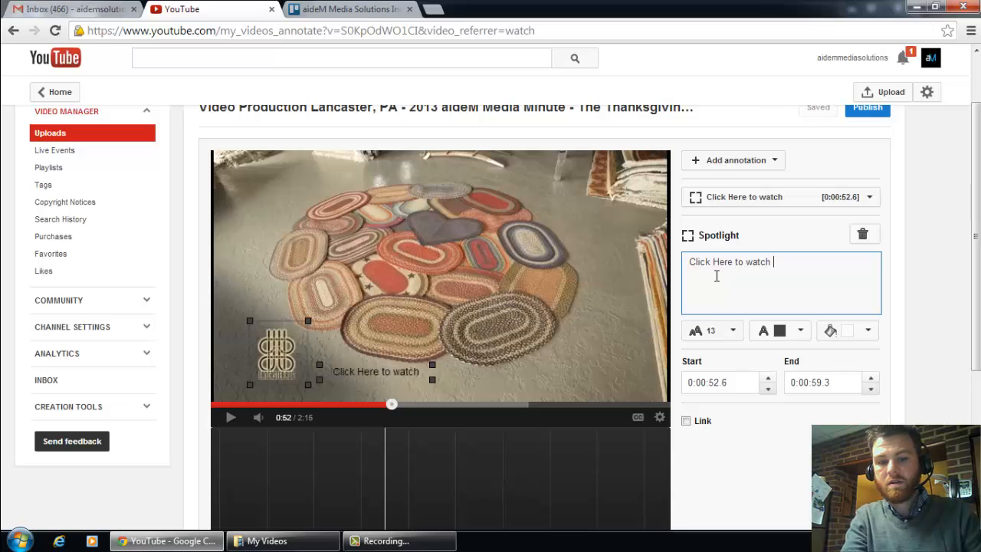
pyautogui.write('the tull video')
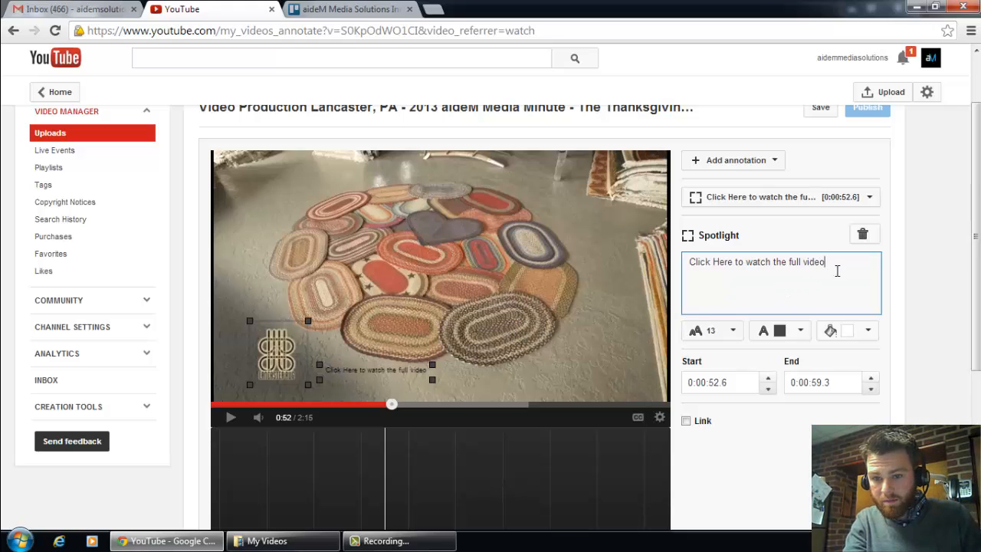
# Step: Format the spotlight with font size 16, white text and a yellow background colour
pyautogui.click(738, 334)
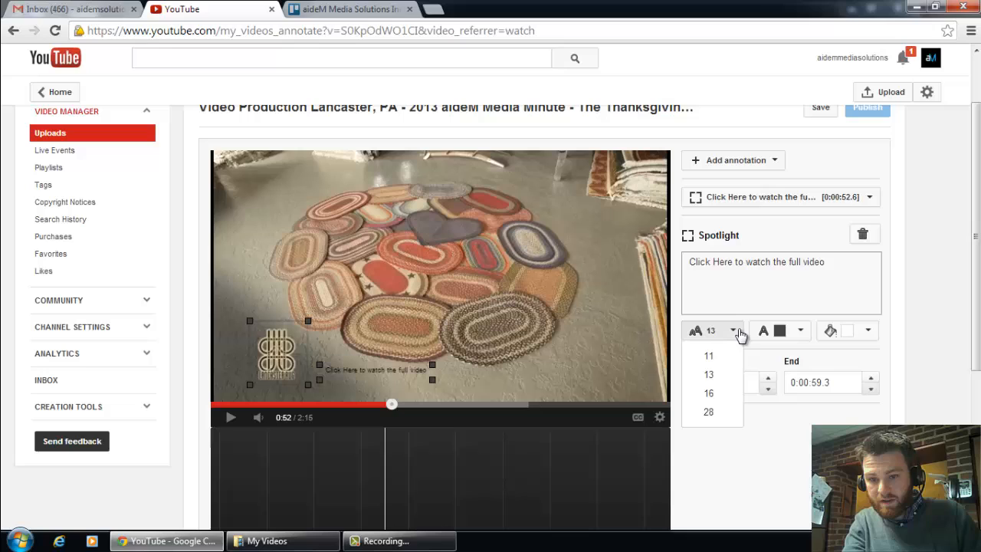
pyautogui.click(724, 394)
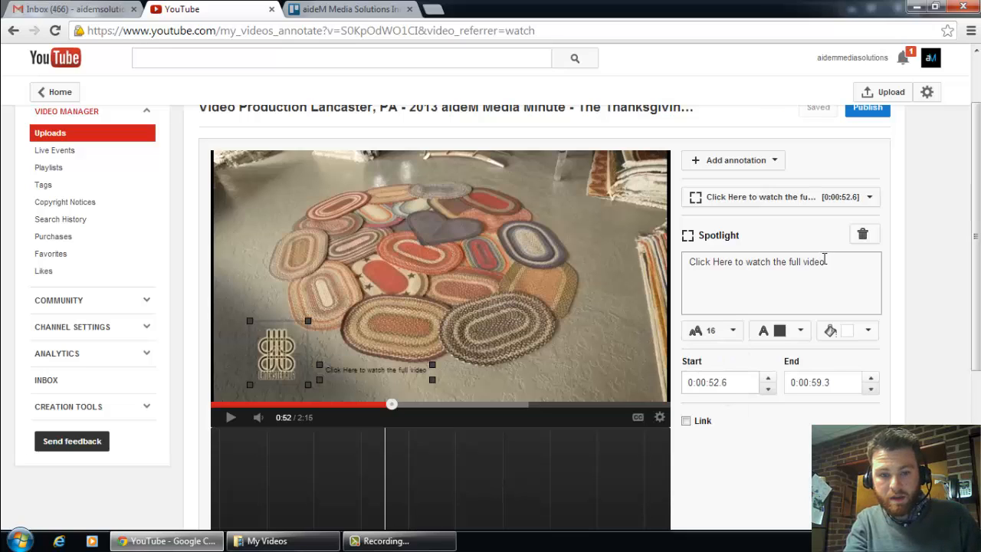
pyautogui.moveTo(786, 261); pyautogui.dragTo(674, 260)
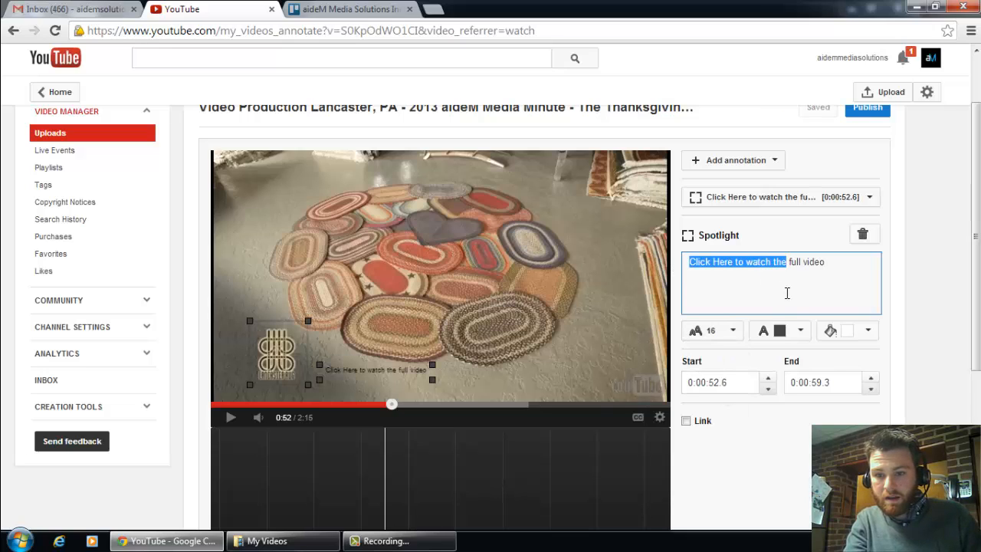
pyautogui.click(801, 331)
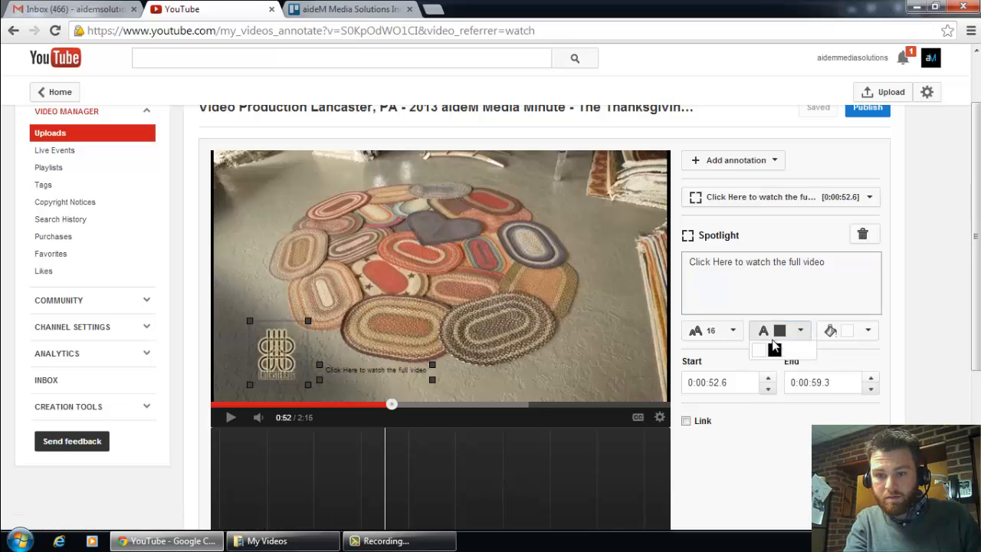
pyautogui.click(763, 350)
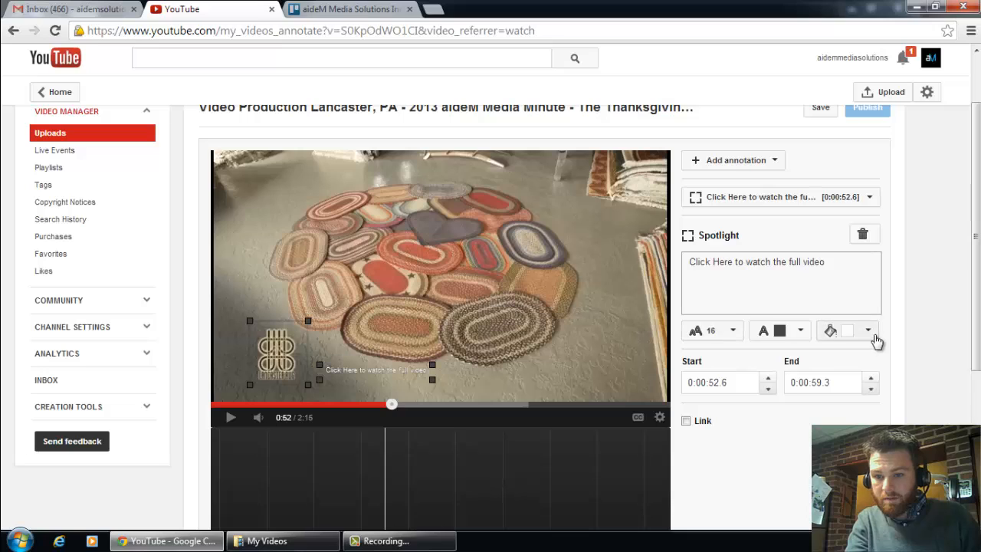
pyautogui.click(869, 332)
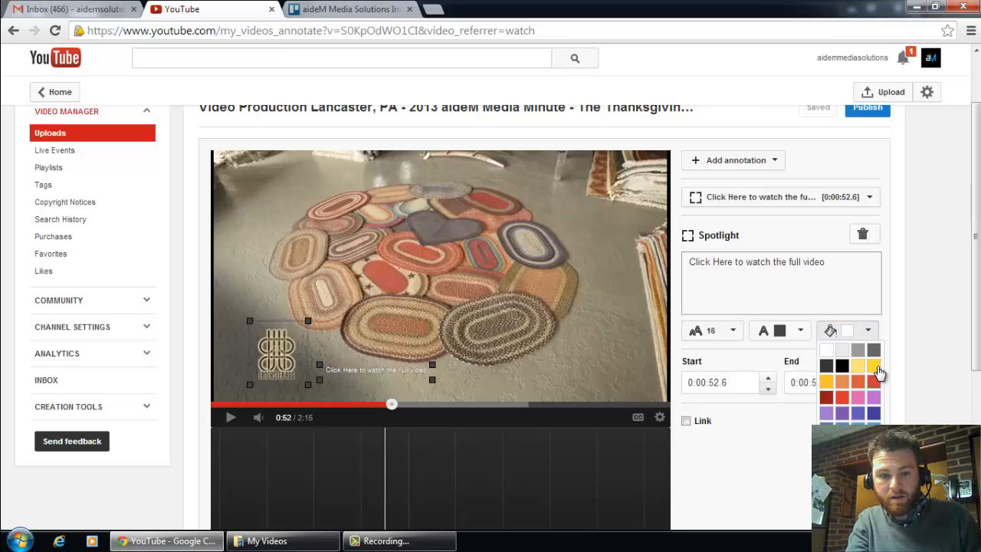
pyautogui.click(873, 366)
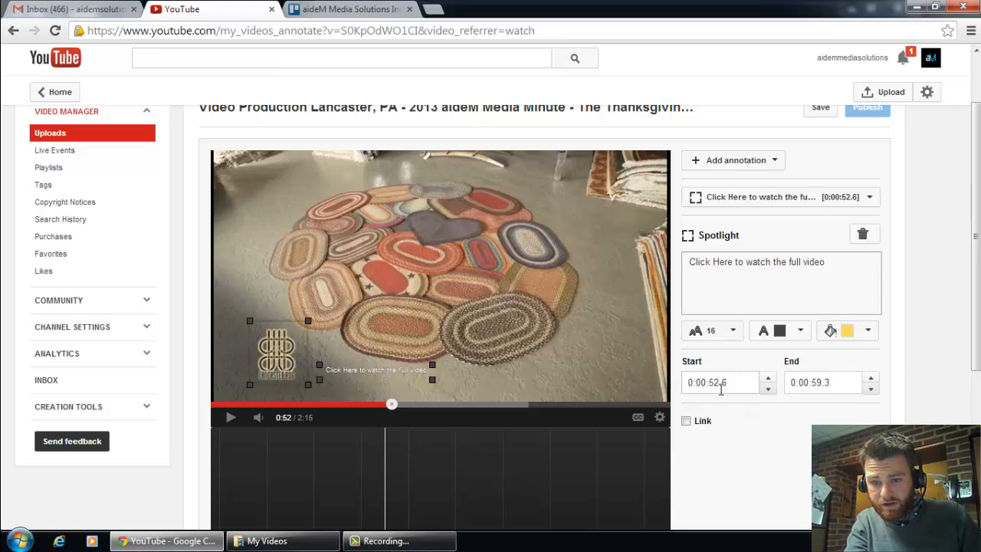
# Step: Place the spotlight's text label below the logo frame and extend the annotation's end time to 0:01:41.4
pyautogui.scroll(-3, 977, 285)
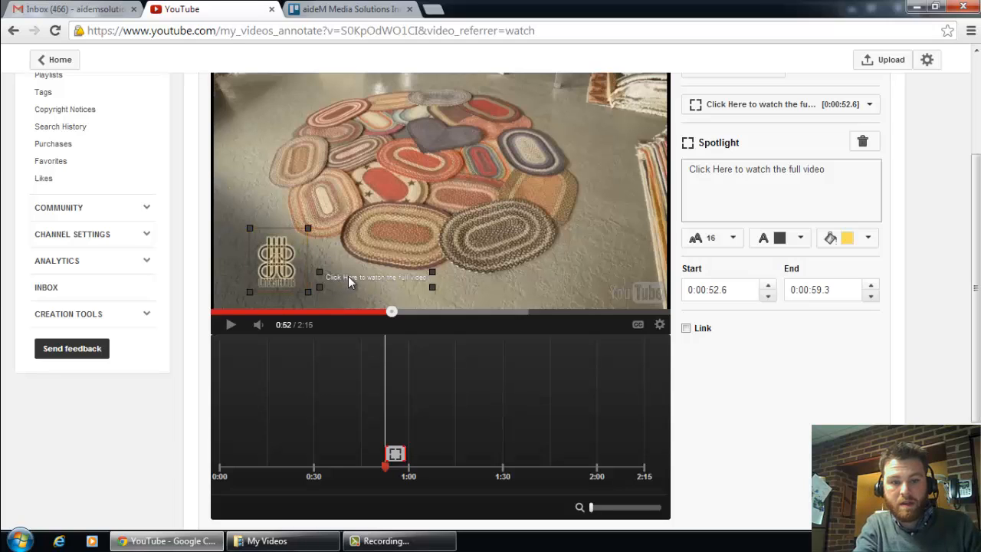
pyautogui.moveTo(349, 282)
pyautogui.mouseDown()
pyautogui.moveTo(308, 284)
pyautogui.moveTo(256, 304)
pyautogui.mouseUp()
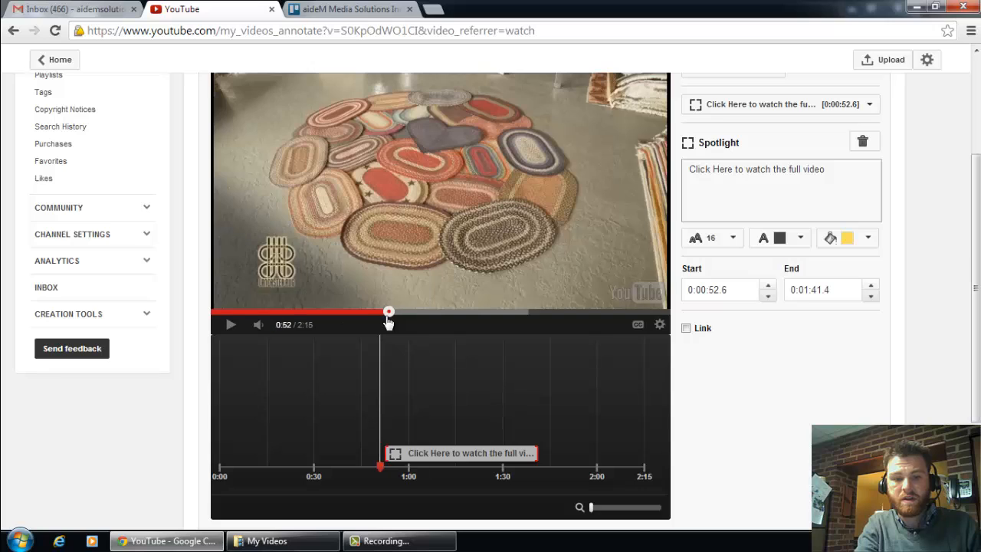
# Step: Play the video from just before the spotlight's start and pause at 1:09 to check how the annotation appears
pyautogui.moveTo(389, 314); pyautogui.dragTo(384, 314)
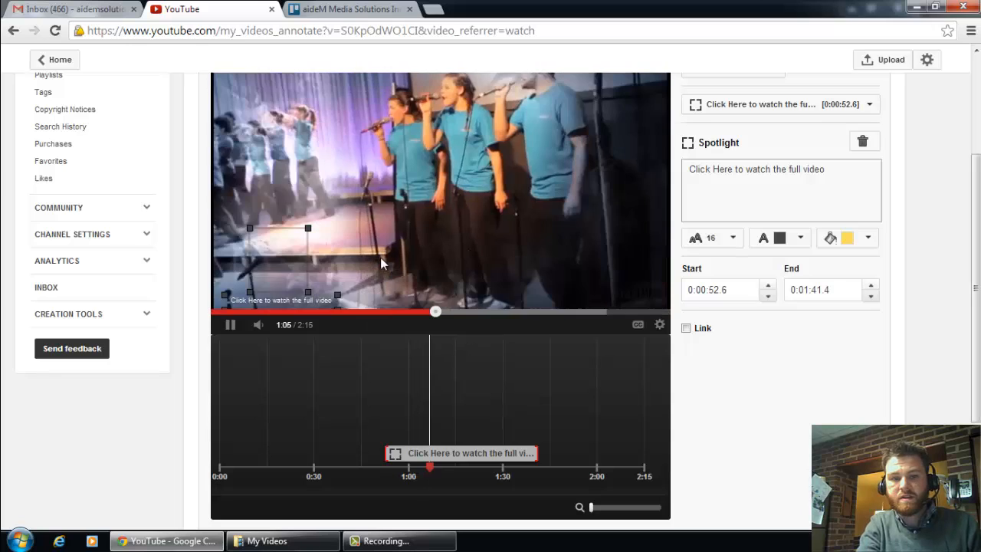
pyautogui.click(228, 328)
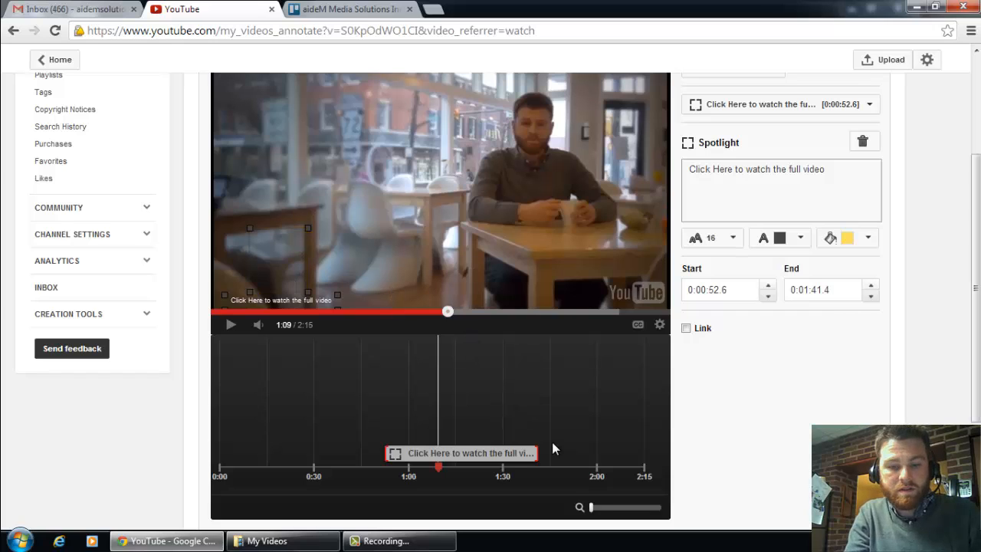
# Step: Find the shot change after the logo at 0:59 and shorten the spotlight annotation to end at 0:00:59.0
pyautogui.moveTo(534, 454); pyautogui.dragTo(437, 455)
pyautogui.moveTo(394, 314); pyautogui.dragTo(373, 320)
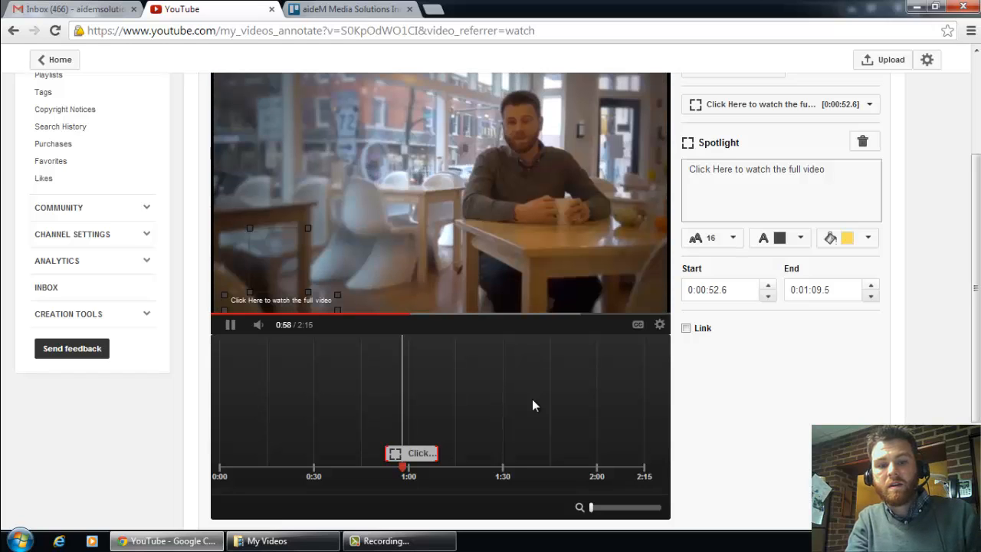
pyautogui.click(229, 328)
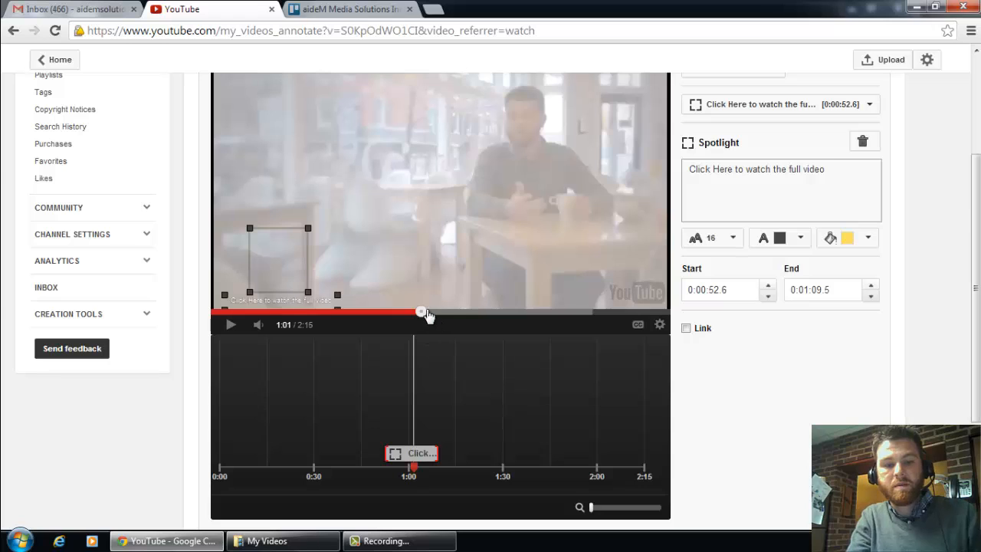
pyautogui.moveTo(418, 318); pyautogui.dragTo(414, 318)
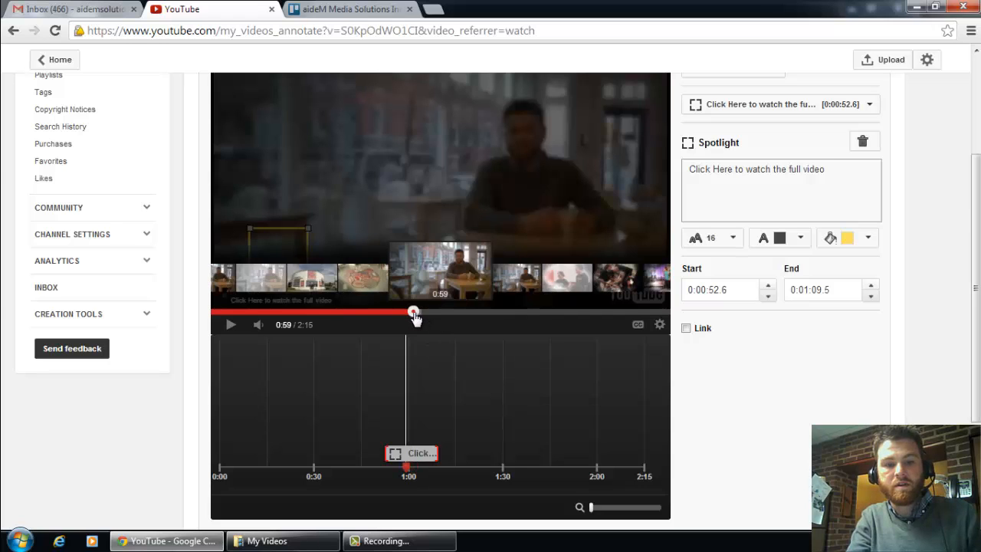
pyautogui.moveTo(434, 453); pyautogui.dragTo(403, 454)
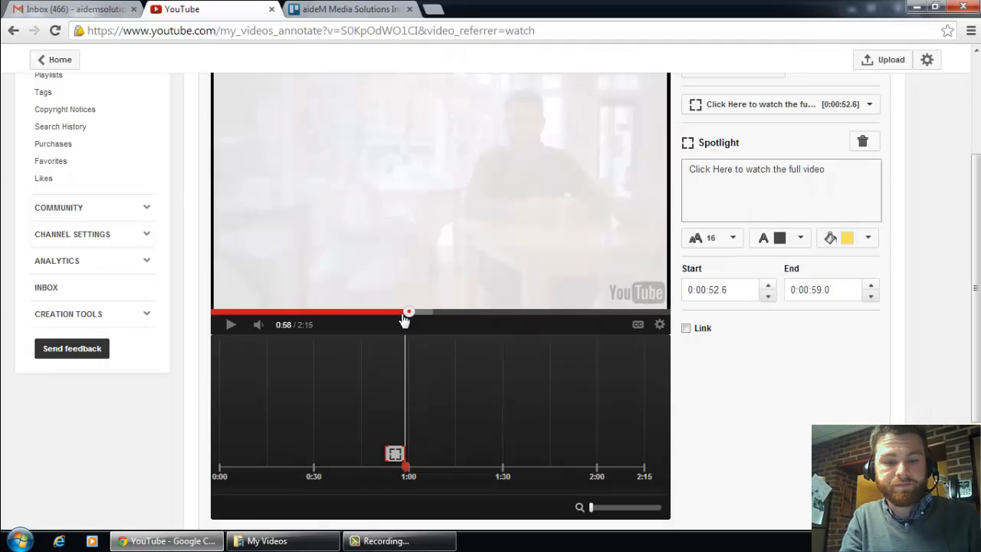
# Step: Play the video from 0:55 past the spotlight's end and pause at 1:01 to check the annotation's timing
pyautogui.moveTo(403, 313); pyautogui.dragTo(398, 312)
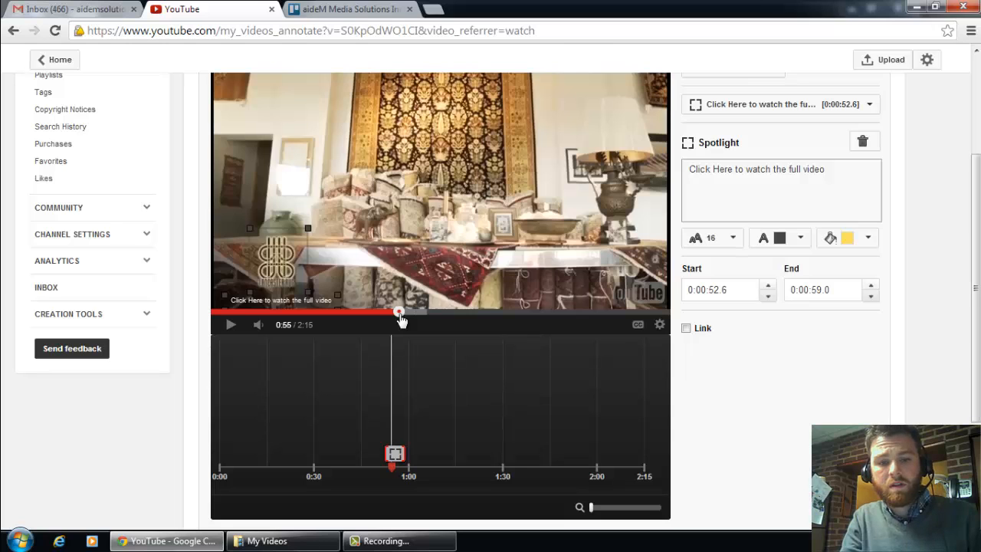
pyautogui.press('space')
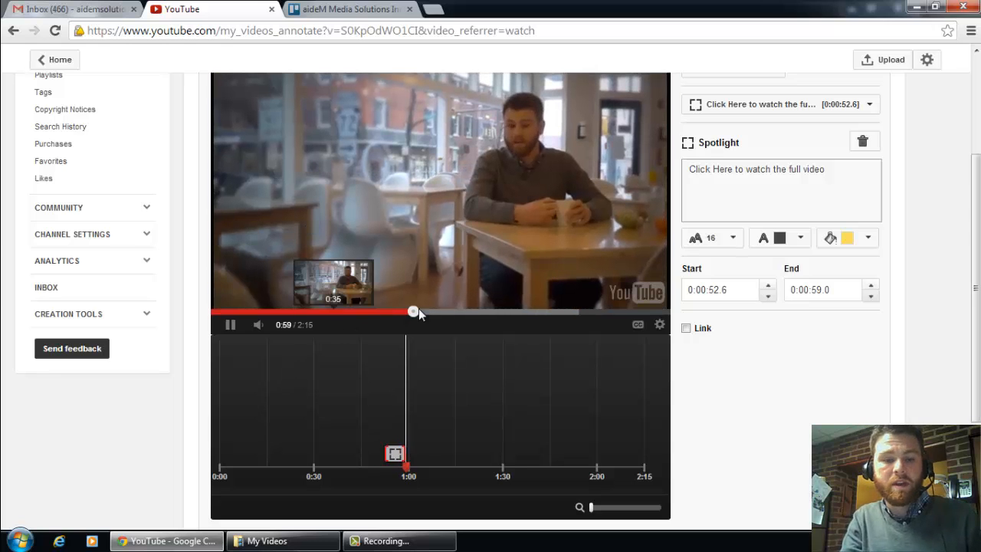
pyautogui.click(231, 325)
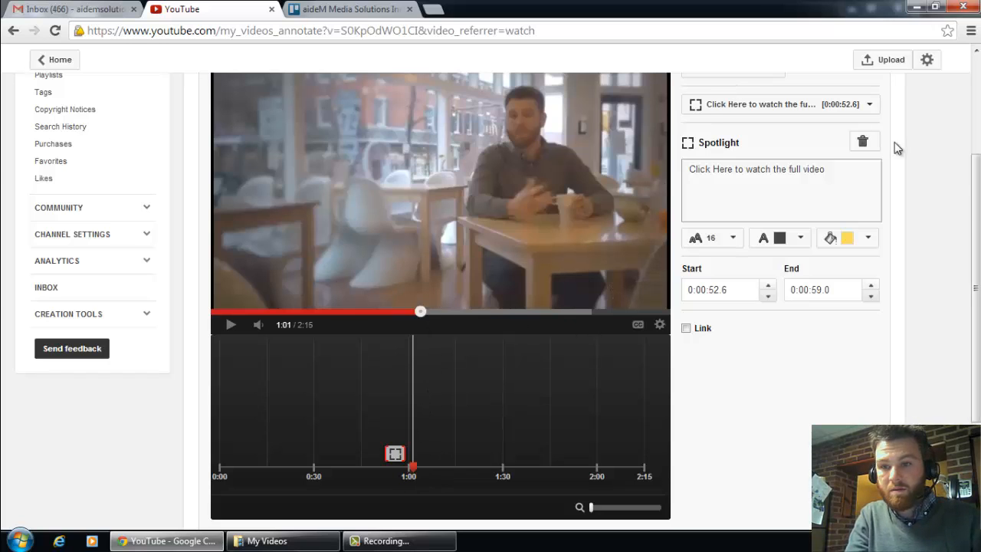
# Step: Add a note annotation at 1:01 reading "Commwealth on Queen is awesome" and place it beside the seated man
pyautogui.scroll(1, 843, 134)
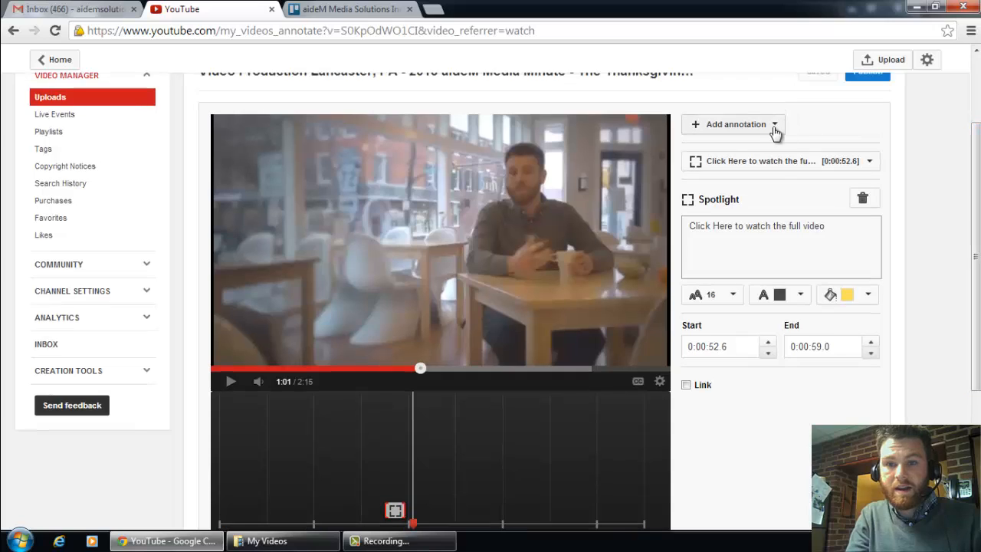
pyautogui.click(774, 127)
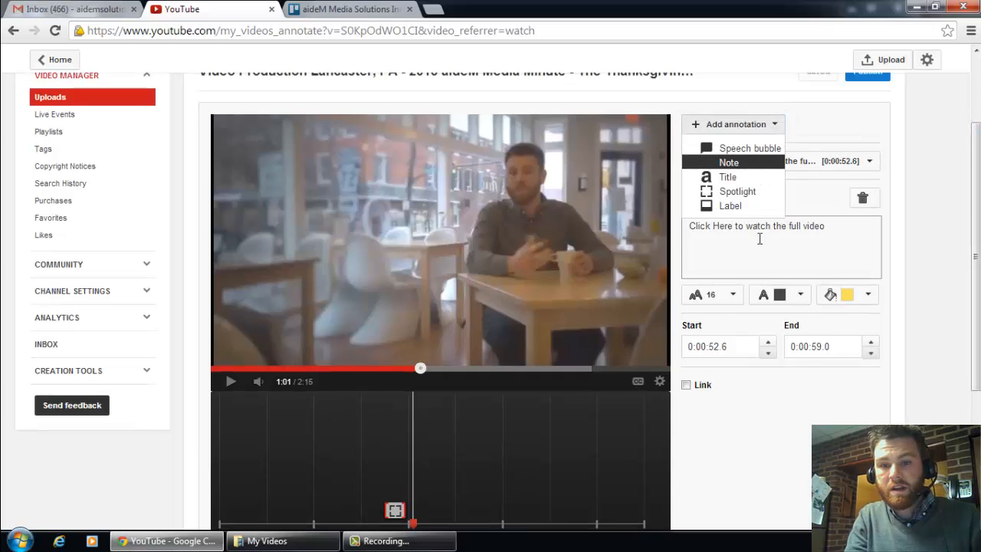
pyautogui.click(747, 163)
pyautogui.click(709, 240)
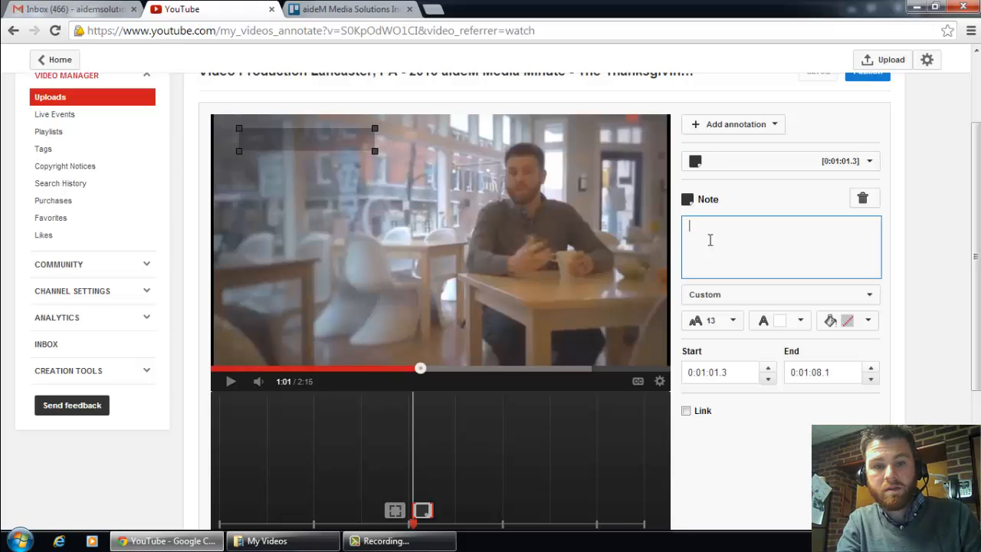
pyautogui.write('Commwea')
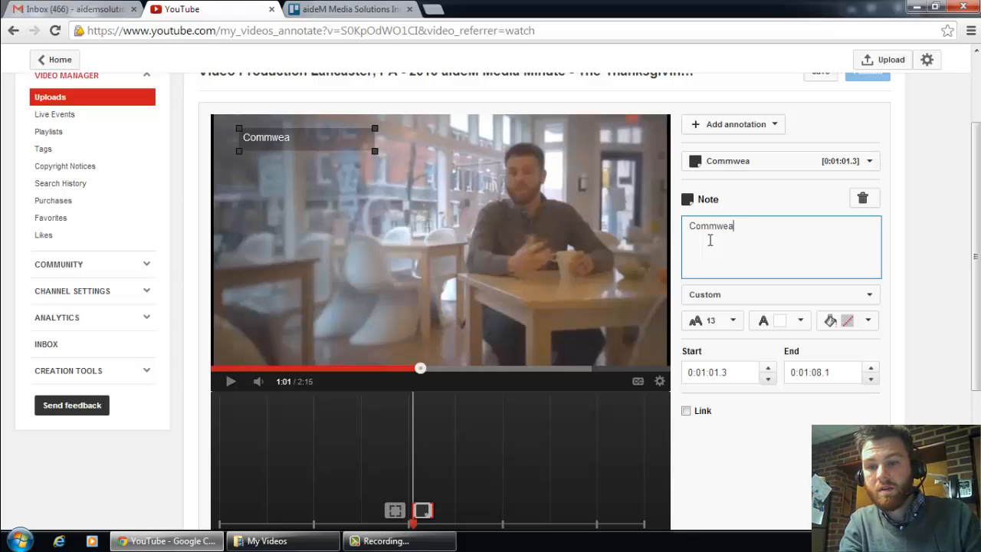
pyautogui.write('lth on Q')
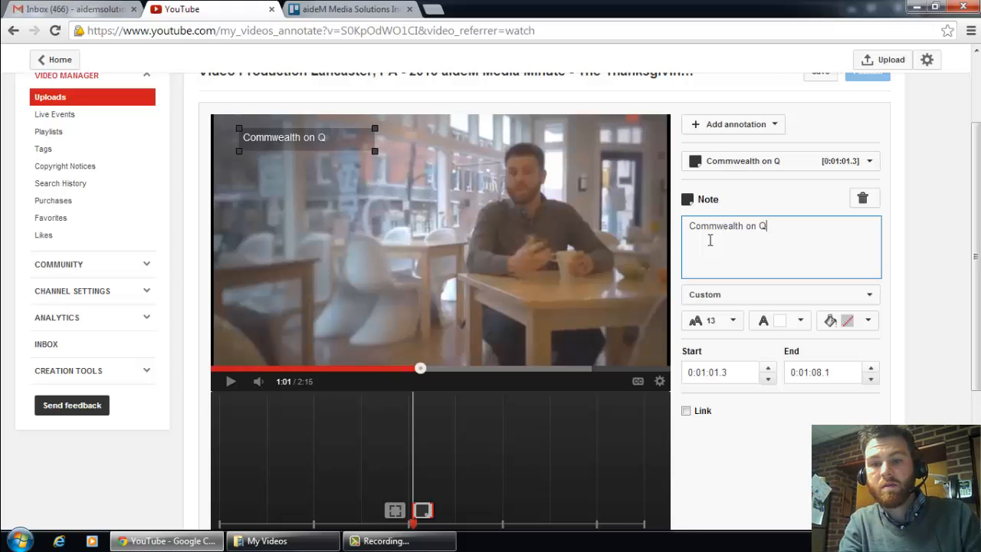
pyautogui.write('ueen is a')
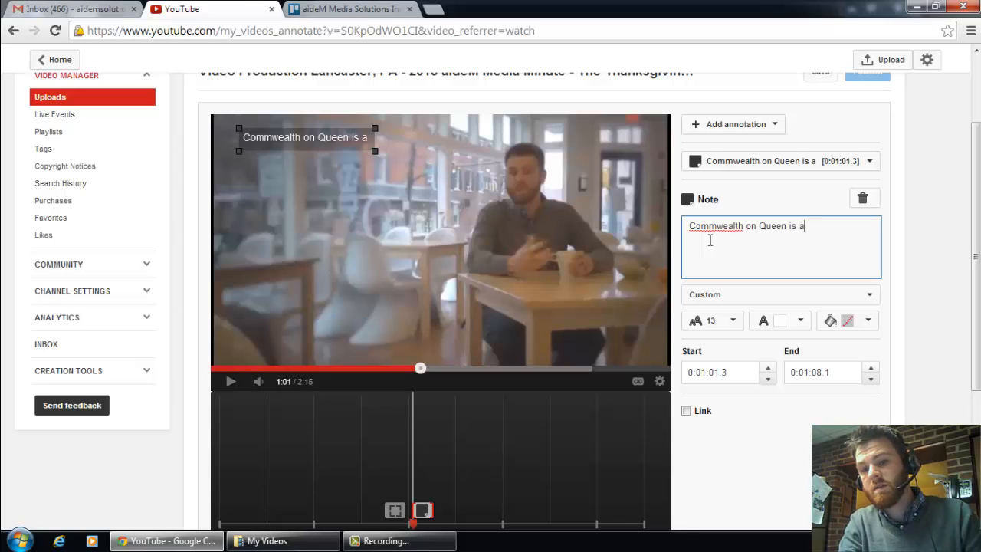
pyautogui.write('wesome')
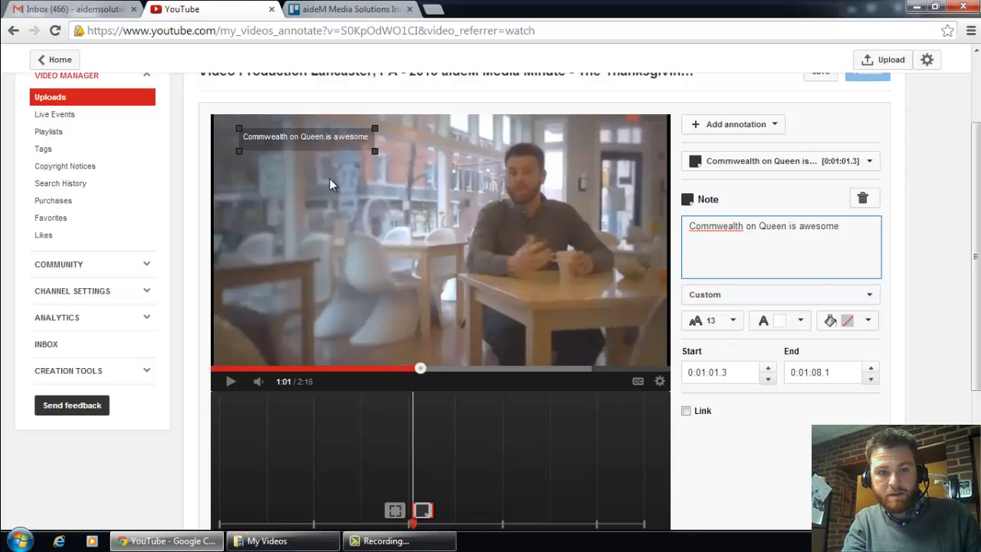
pyautogui.moveTo(321, 145); pyautogui.dragTo(416, 213)
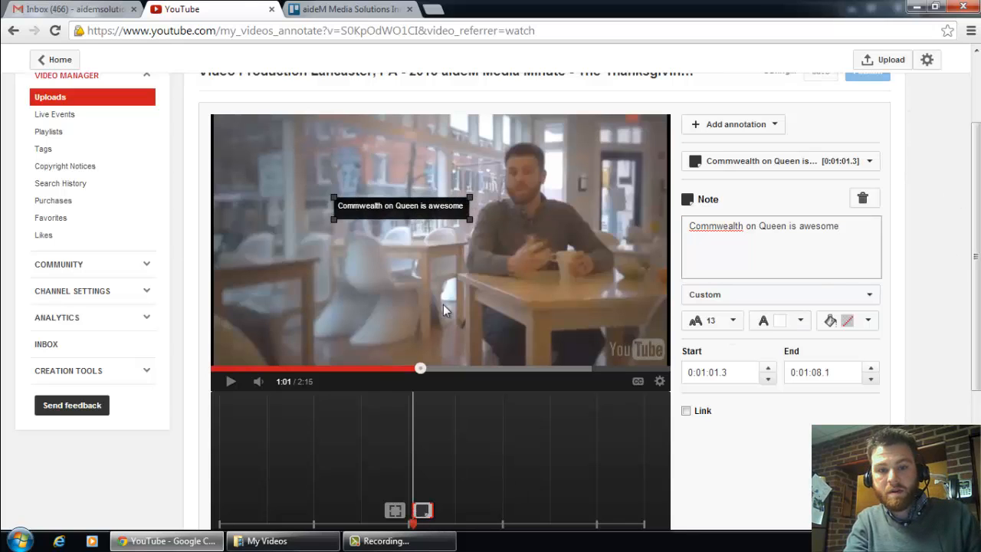
# Step: Add a speech bubble annotation at 1:01 reading "I love coffee" and place it above the seated man's head
pyautogui.click(757, 130)
pyautogui.click(731, 151)
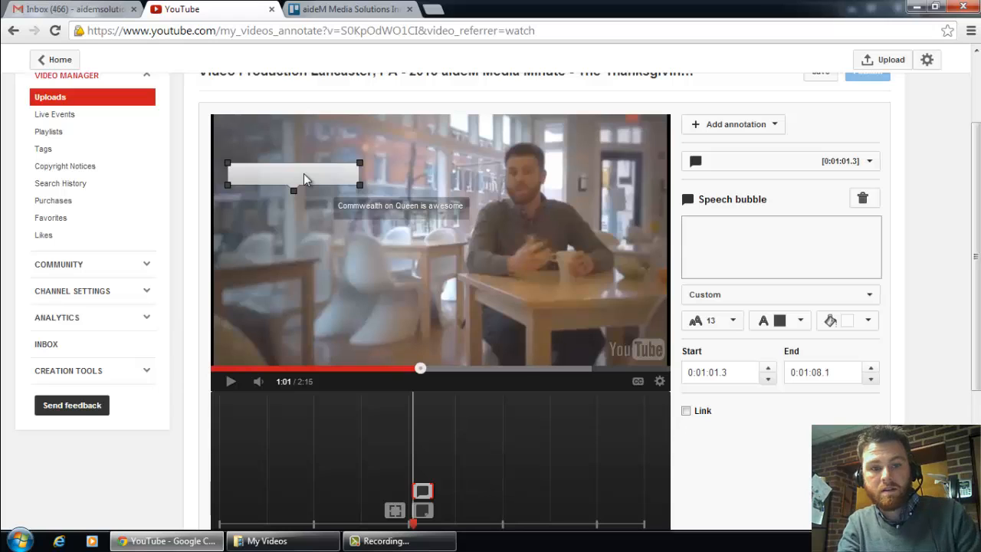
pyautogui.click(744, 227)
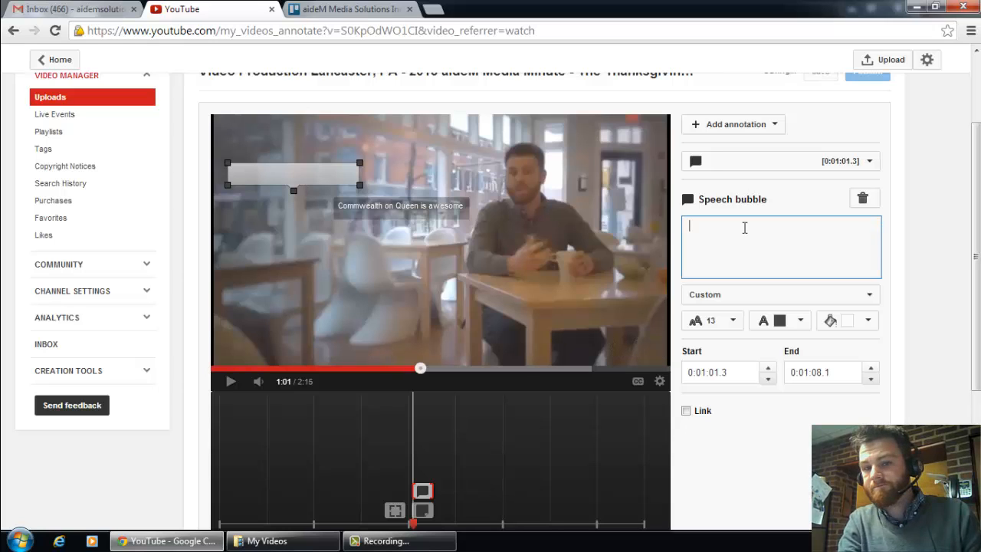
pyautogui.write('I love coffee')
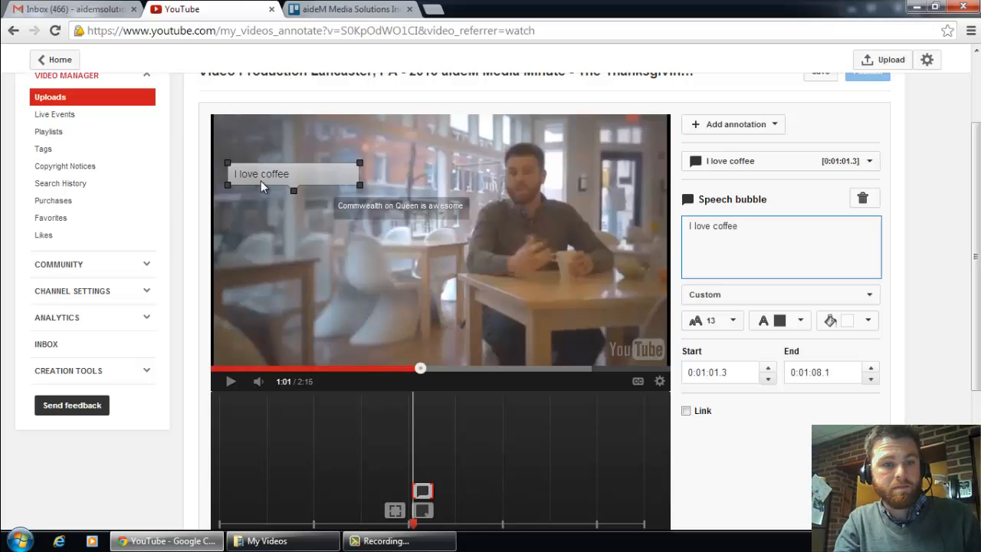
pyautogui.moveTo(260, 179)
pyautogui.mouseDown()
pyautogui.moveTo(390, 141)
pyautogui.moveTo(527, 154)
pyautogui.moveTo(486, 144)
pyautogui.moveTo(507, 135)
pyautogui.mouseUp()
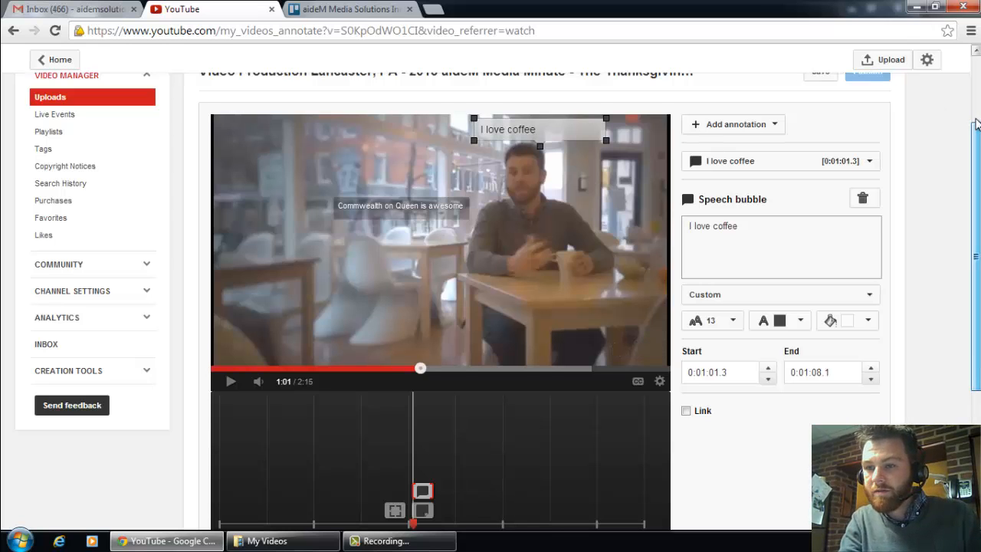
# Step: Delete the "I love coffee" speech bubble annotation
pyautogui.scroll(3, 976, 122)
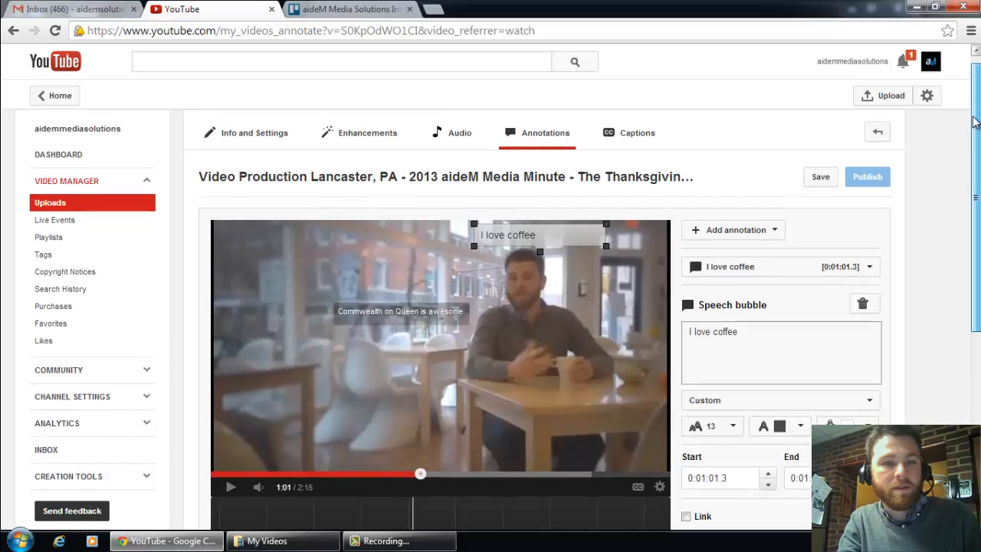
pyautogui.scroll(-2, 976, 122)
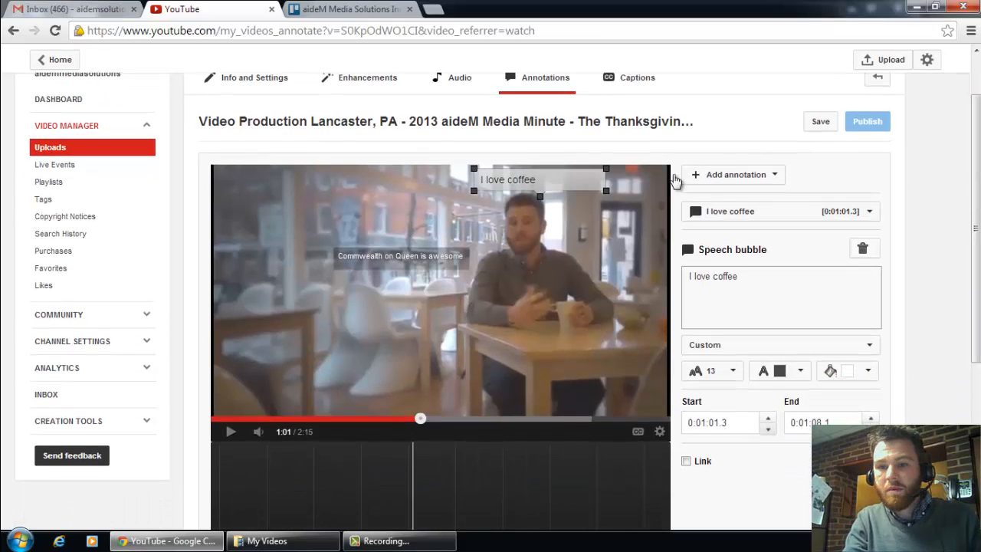
pyautogui.scroll(-2, 976, 196)
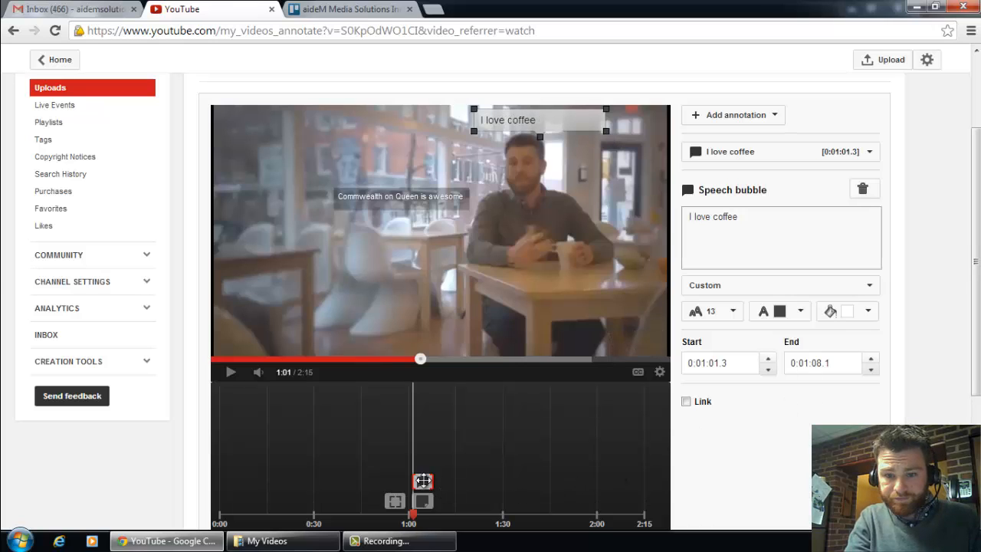
pyautogui.scroll(-3, 977, 303)
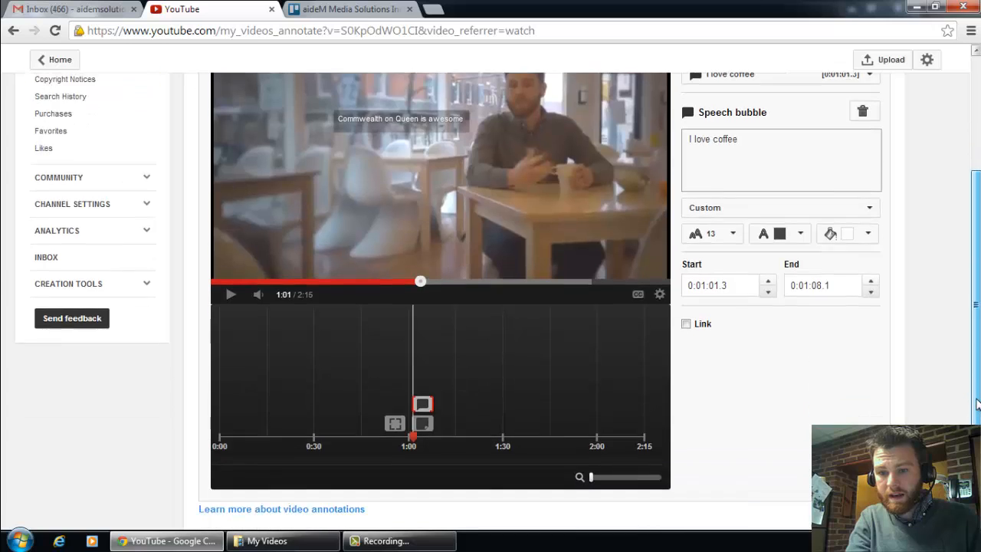
pyautogui.scroll(5, 976, 303)
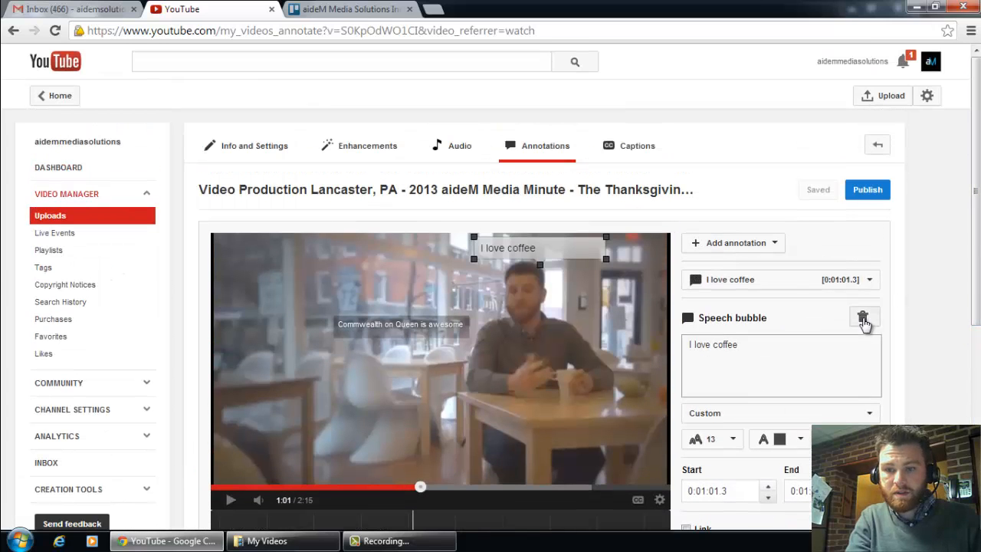
pyautogui.click(860, 320)
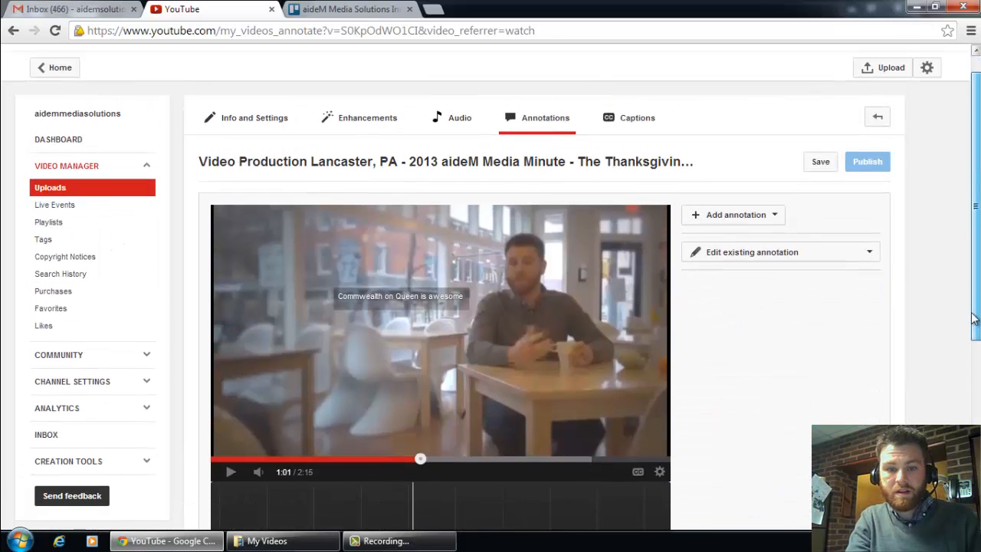
# Step: Delete the "Commwealth on Queen is awesome" note annotation
pyautogui.moveTo(975, 264); pyautogui.dragTo(970, 372)
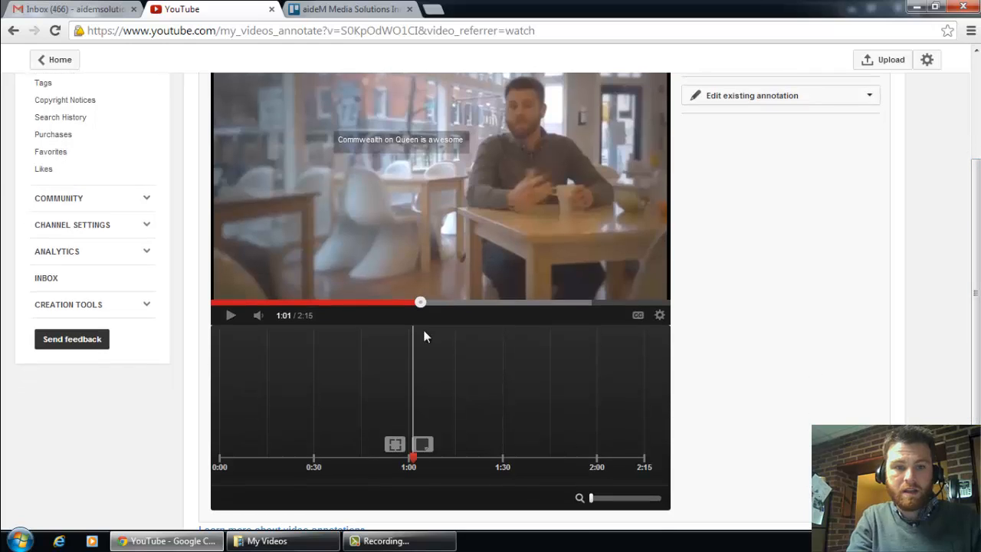
pyautogui.click(424, 447)
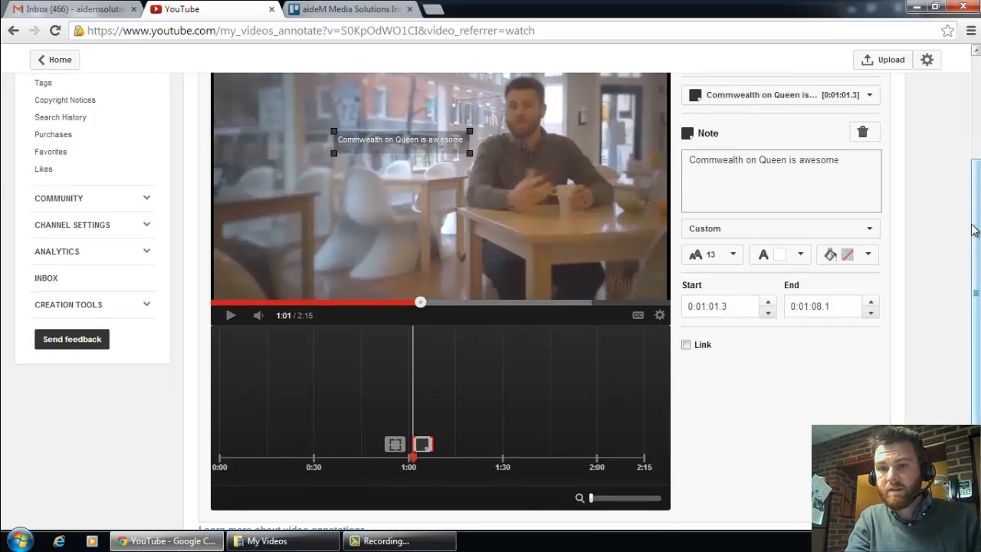
pyautogui.moveTo(970, 263)
pyautogui.mouseDown()
pyautogui.moveTo(970, 207)
pyautogui.moveTo(976, 267)
pyautogui.mouseUp()
pyautogui.click(863, 242)
# Step: Return the playhead to 0:54, enable a link on the spotlight annotation and set the link type to Video
pyautogui.scroll(-2, 679, 313)
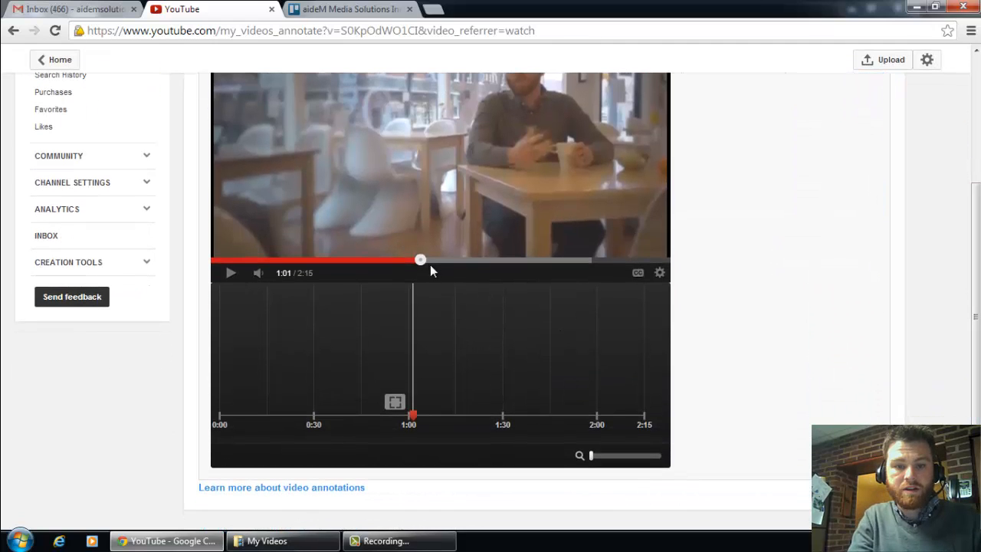
pyautogui.moveTo(426, 270); pyautogui.dragTo(395, 280)
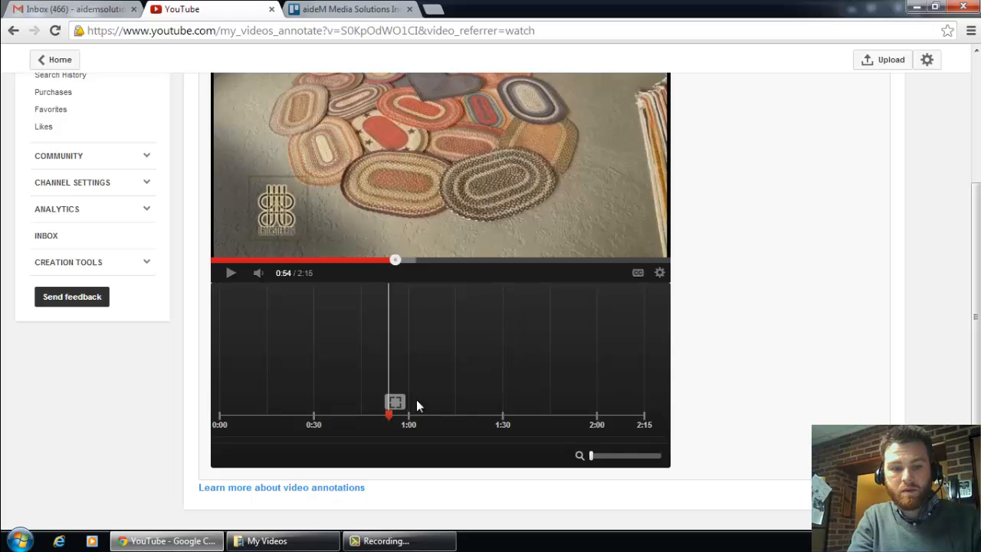
pyautogui.click(395, 402)
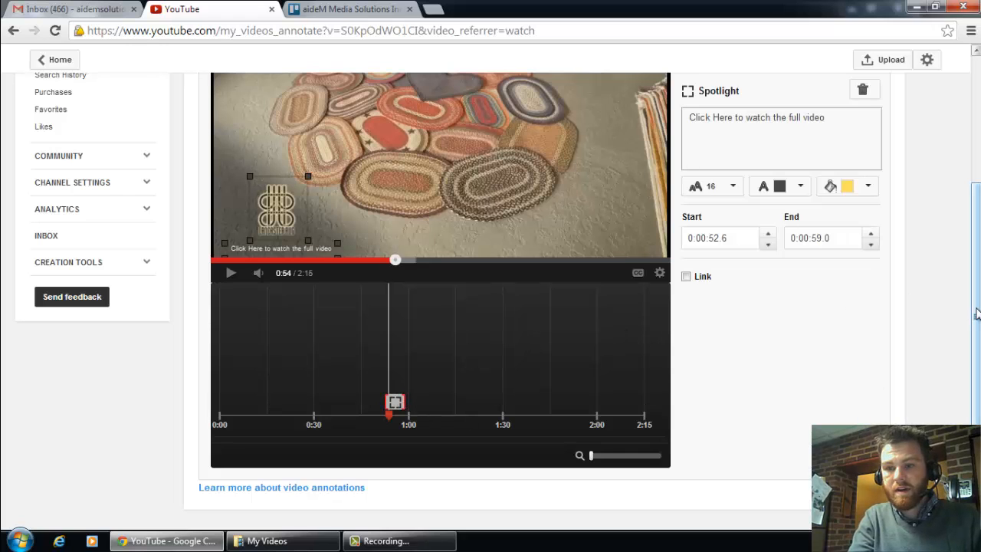
pyautogui.moveTo(976, 313); pyautogui.dragTo(975, 271)
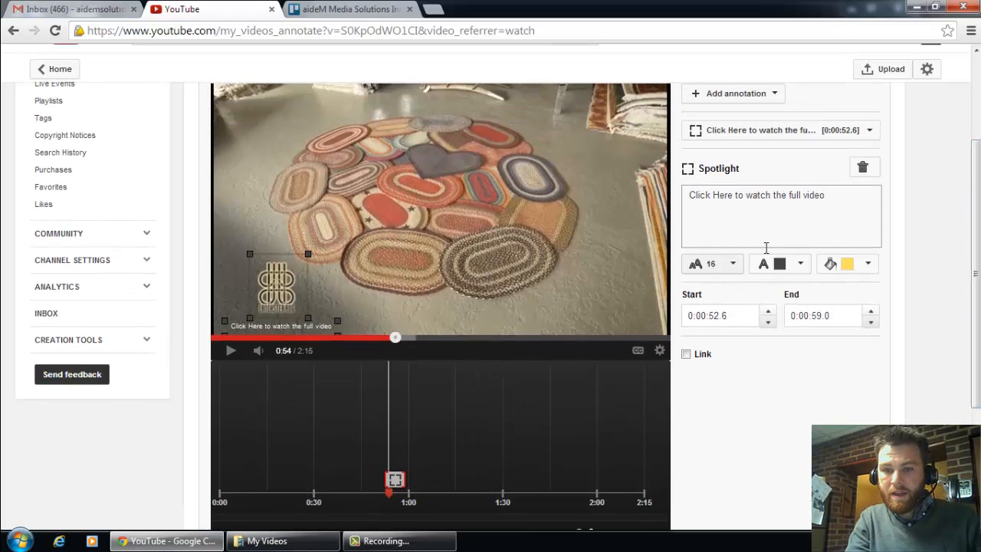
pyautogui.click(686, 355)
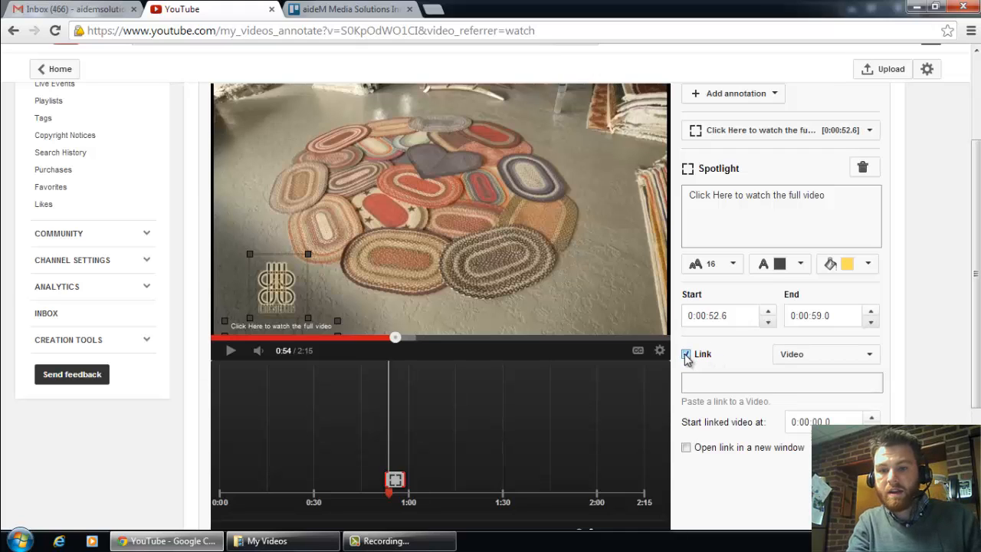
pyautogui.click(814, 356)
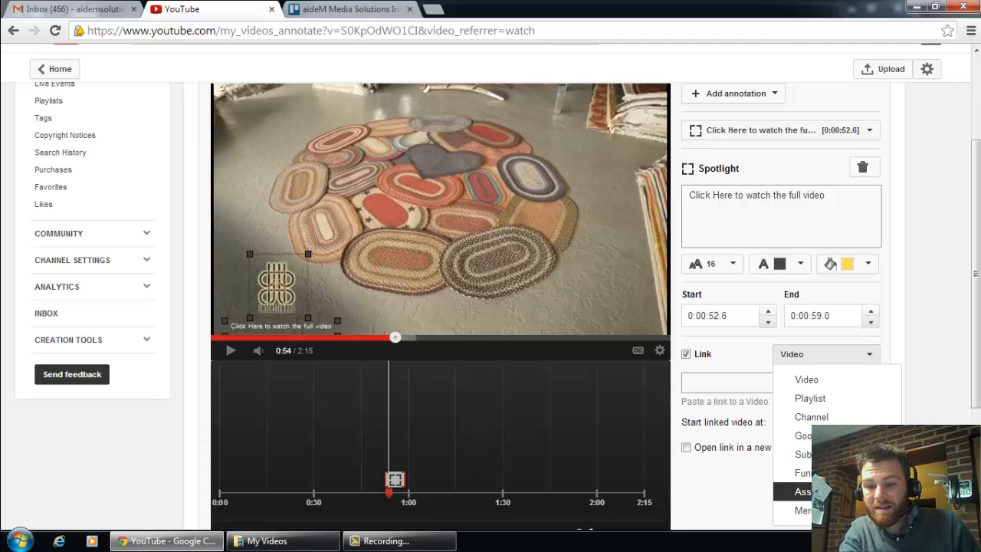
pyautogui.scroll(-1, 957, 376)
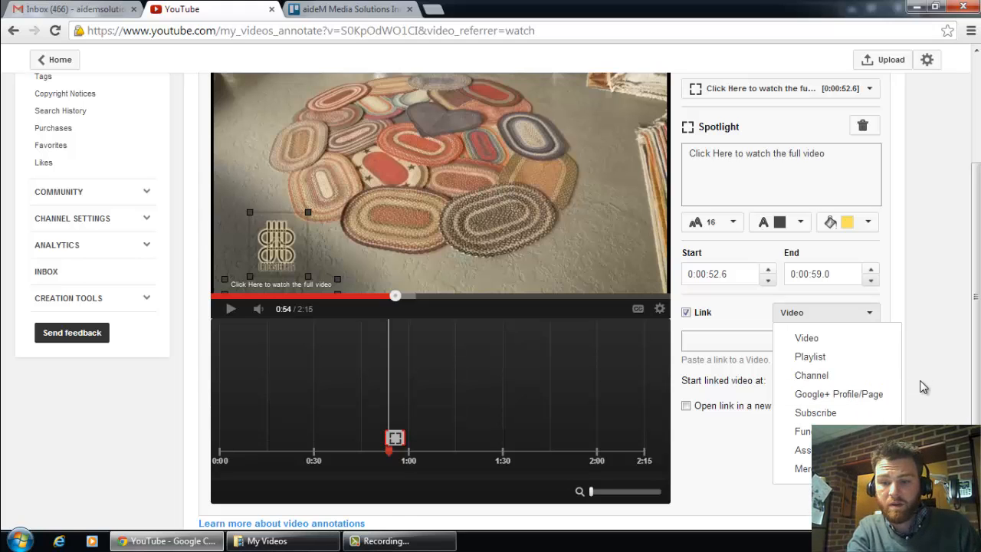
pyautogui.click(832, 340)
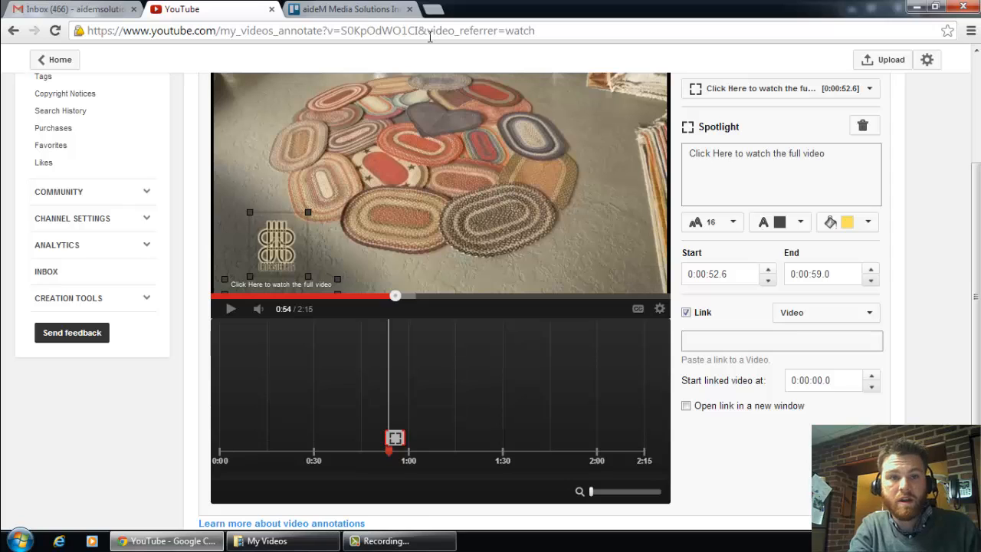
pyautogui.click(977, 113)
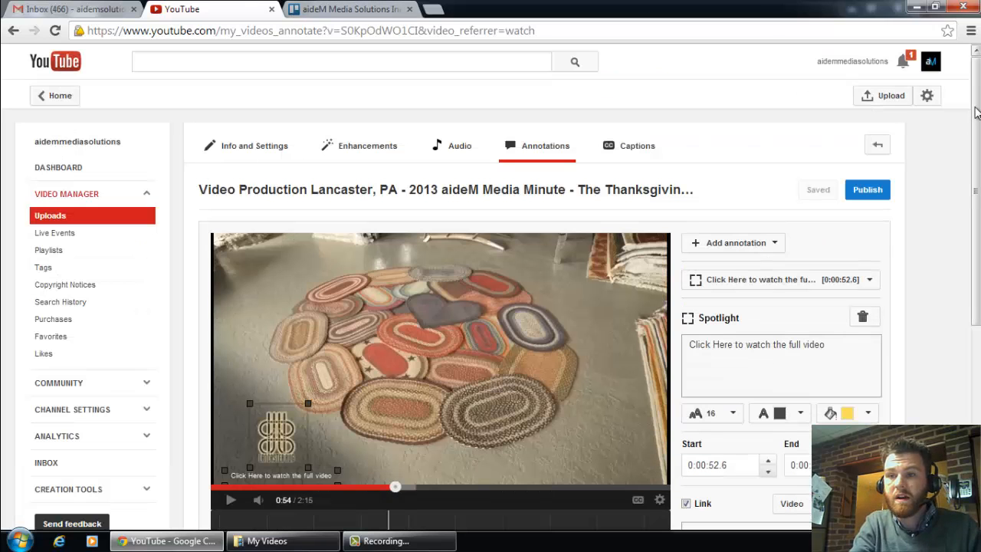
# Step: Open the Lancaster Rug Company channel at youtube.com/lancasterrugco in a new browser tab
pyautogui.click(837, 59)
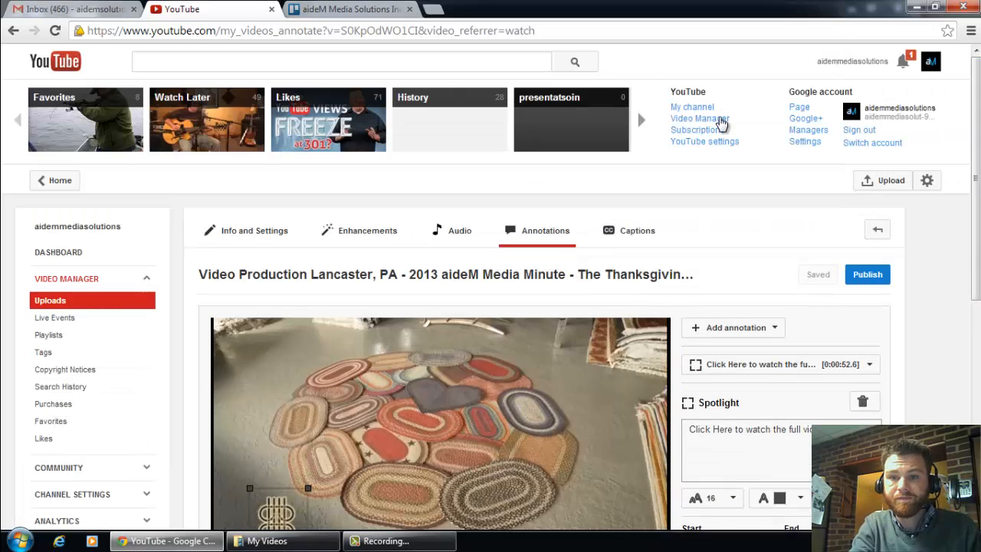
pyautogui.rightClick(720, 125)
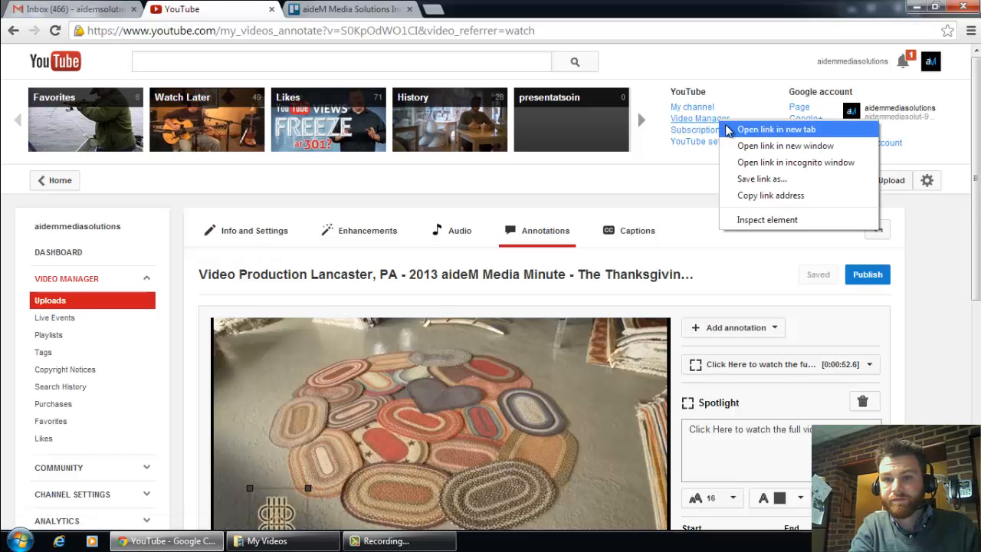
pyautogui.click(774, 129)
pyautogui.click(349, 9)
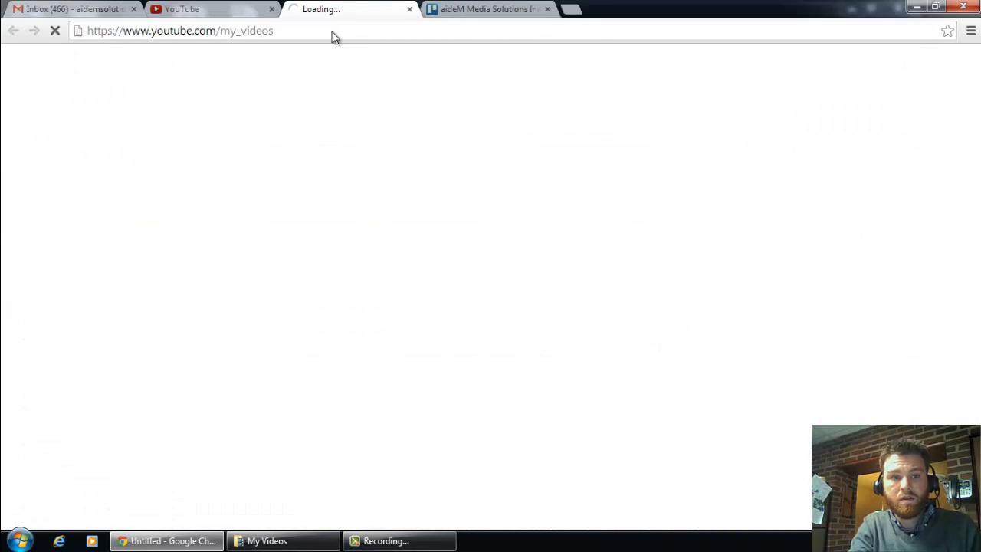
pyautogui.click(326, 30)
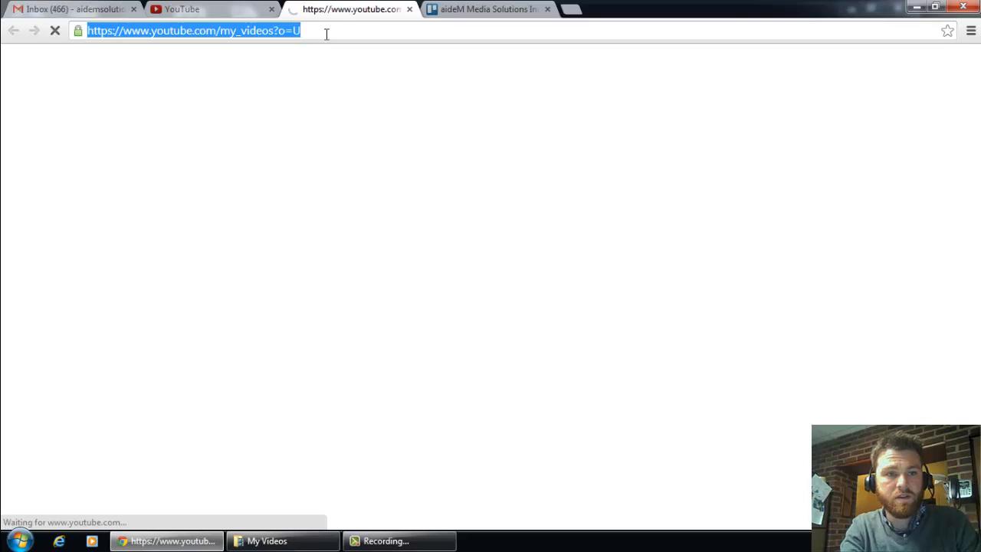
pyautogui.write('youtube.com')
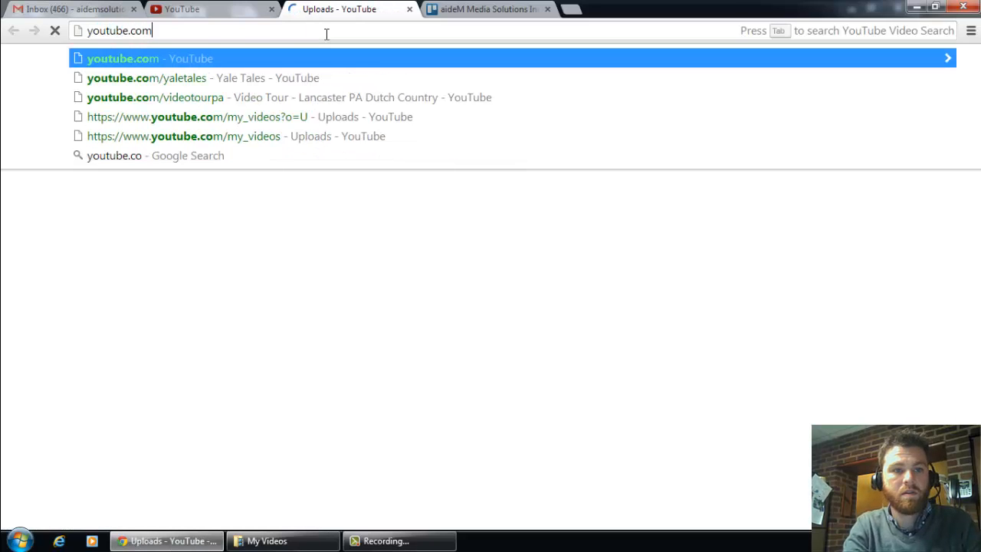
pyautogui.write('/la')
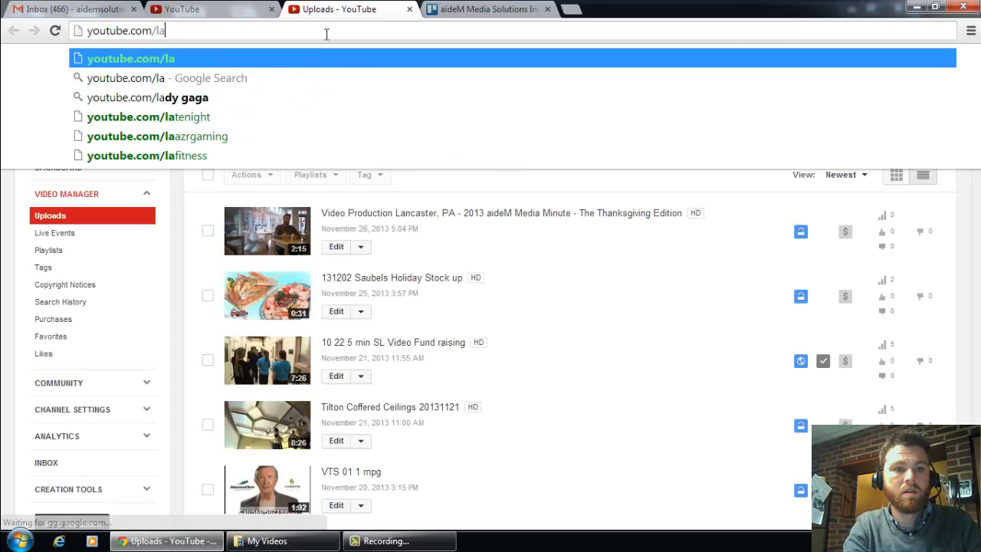
pyautogui.write('ncasterrugco')
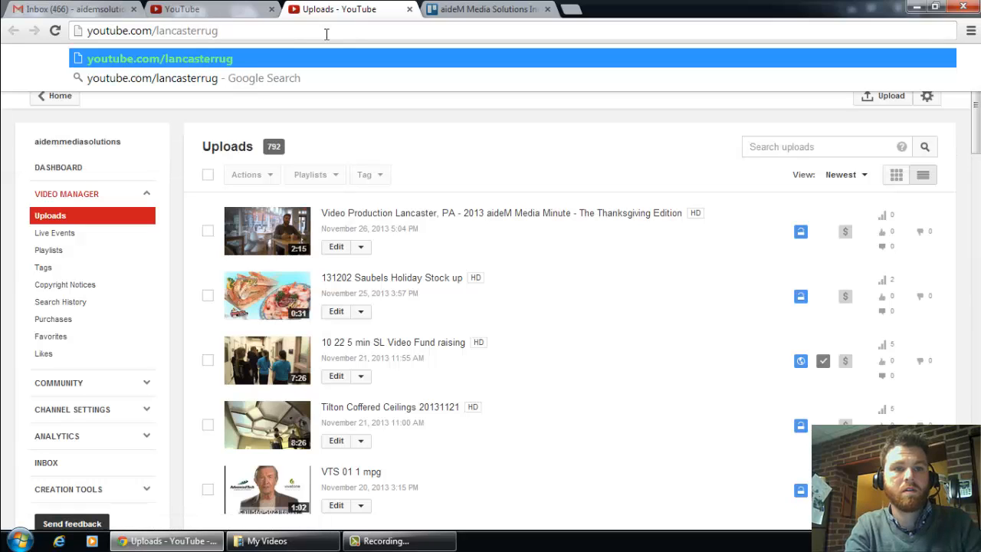
pyautogui.press('Return')
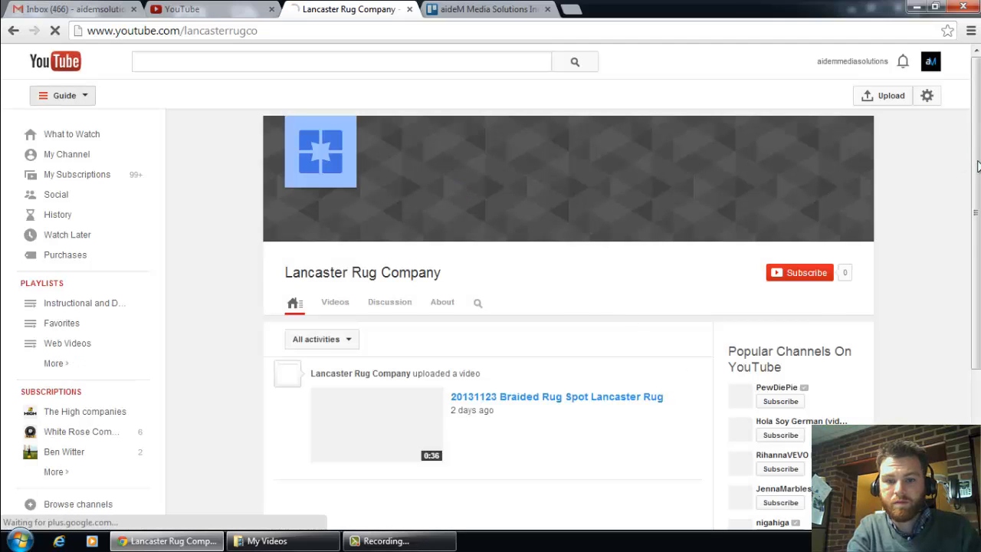
# Step: Open the channel's "20131123 Braided Rug Spot Lancaster Rug" video, pause it and copy its web address
pyautogui.scroll(-2, 668, 324)
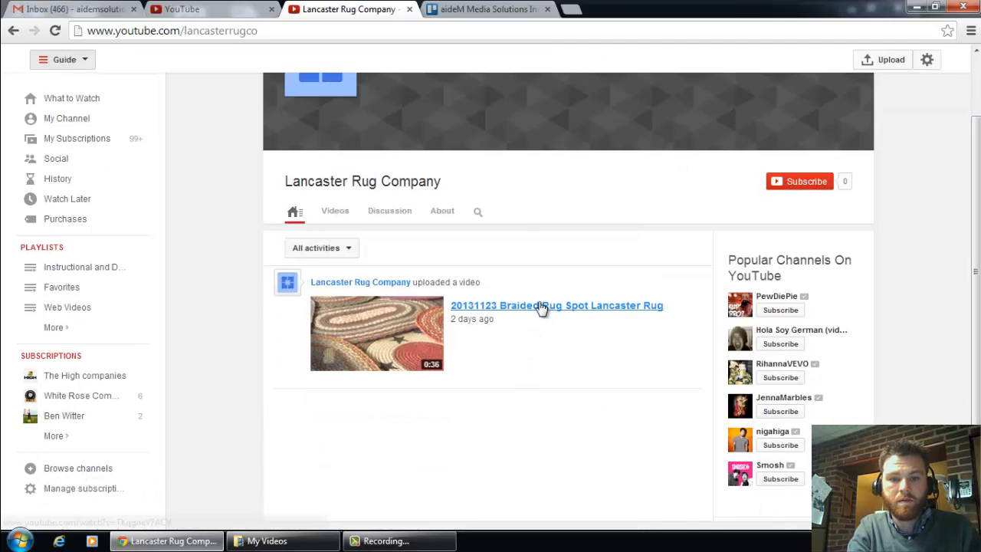
pyautogui.click(541, 306)
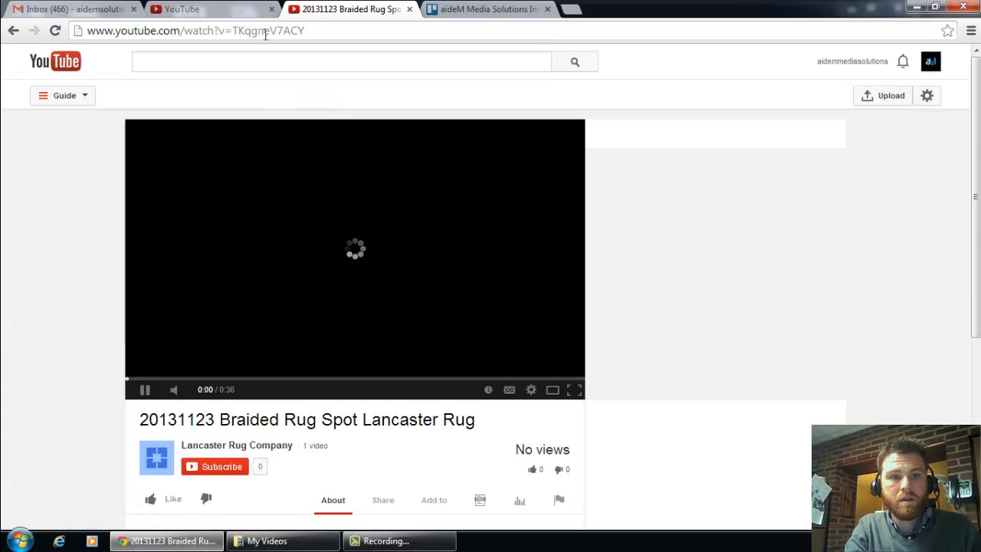
pyautogui.click(145, 389)
pyautogui.click(191, 40)
pyautogui.hotkey('ctrl', 'c')
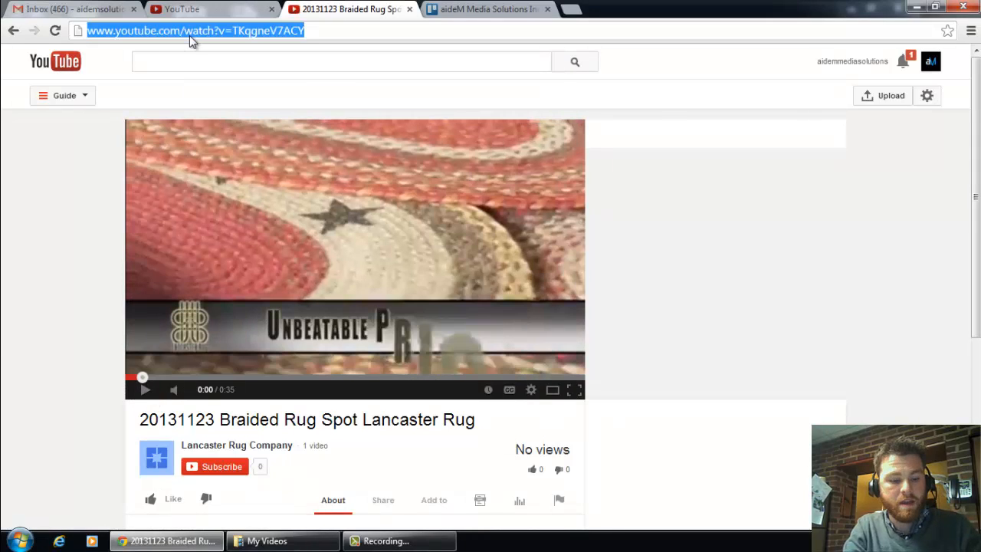
# Step: Return to the annotation editor and paste the copied rug video address as the spotlight's video link
pyautogui.click(190, 10)
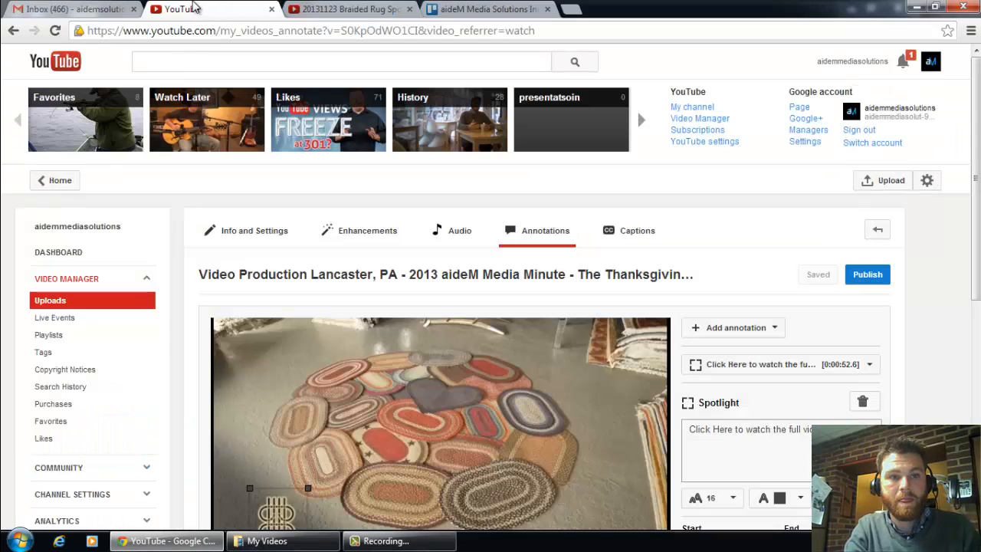
pyautogui.scroll(-3, 752, 237)
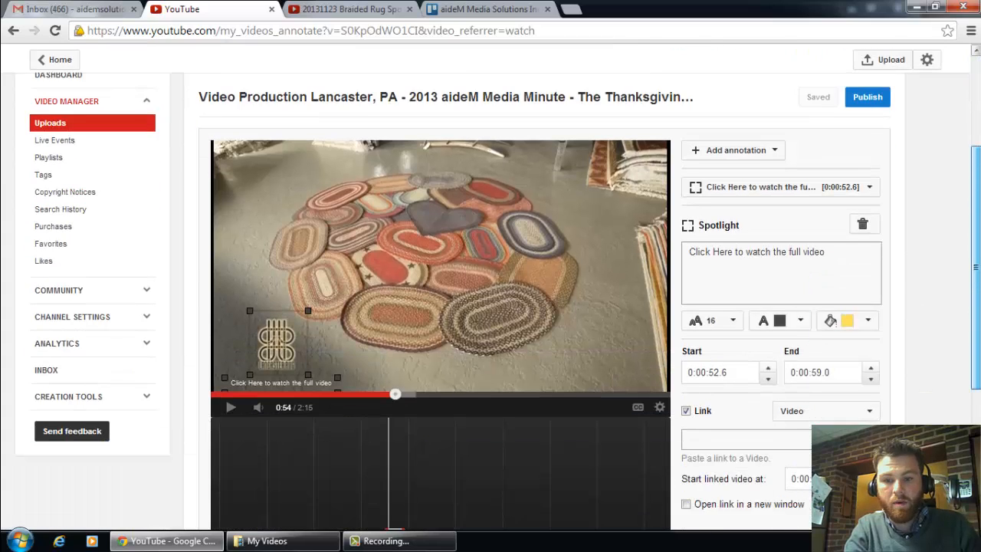
pyautogui.scroll(-1, 690, 314)
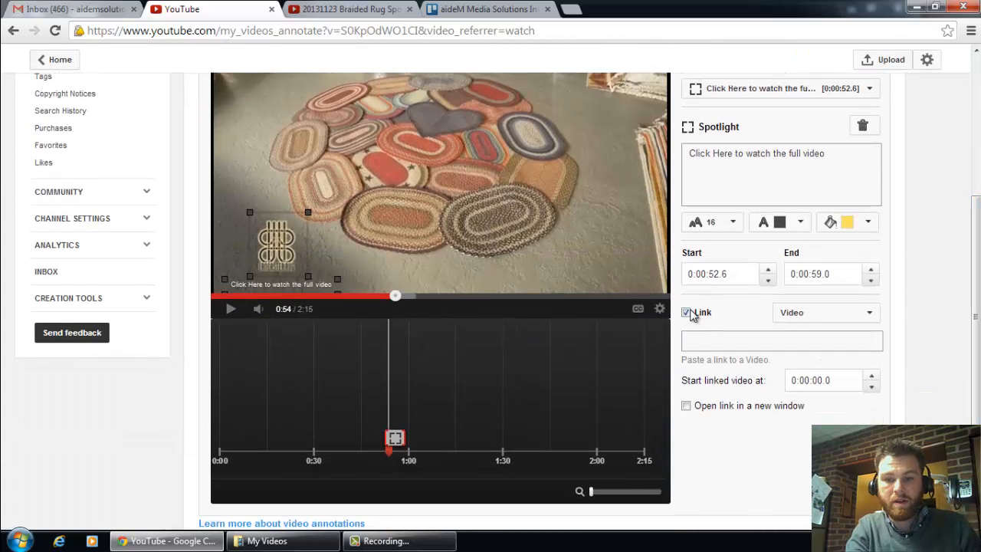
pyautogui.click(805, 343)
pyautogui.hotkey('ctrl', 'v')
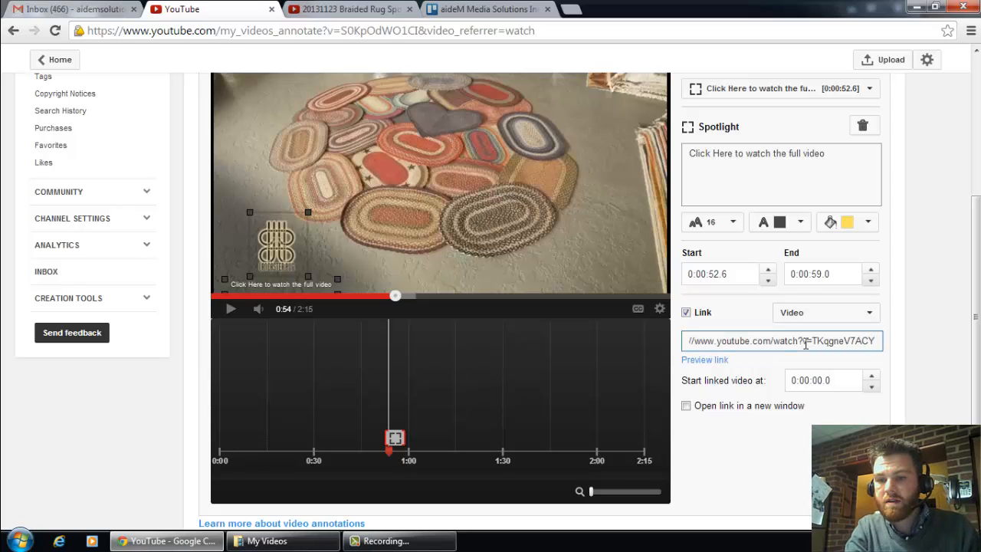
# Step: Publish the annotation changes of the Thanksgiving Edition video
pyautogui.moveTo(976, 330); pyautogui.dragTo(975, 356)
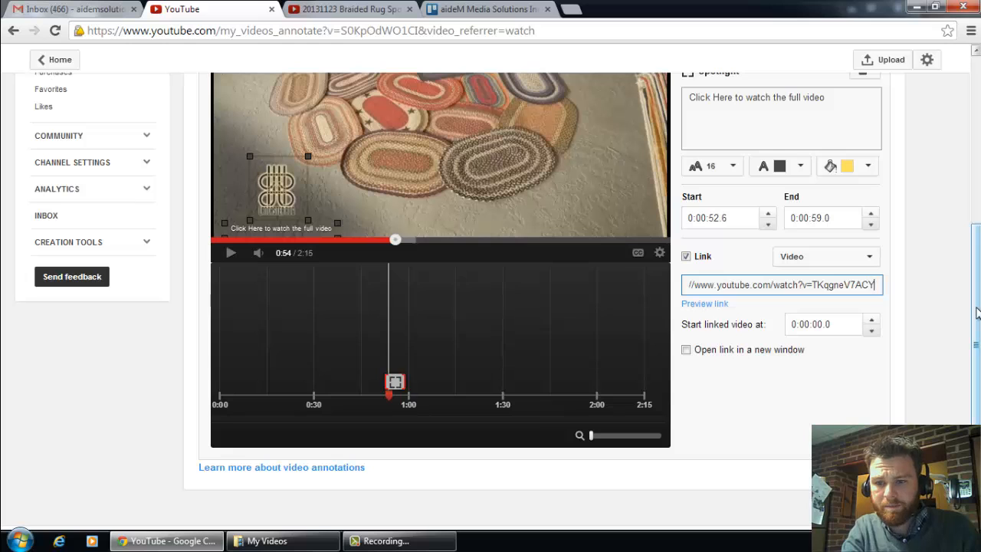
pyautogui.moveTo(977, 312); pyautogui.dragTo(976, 151)
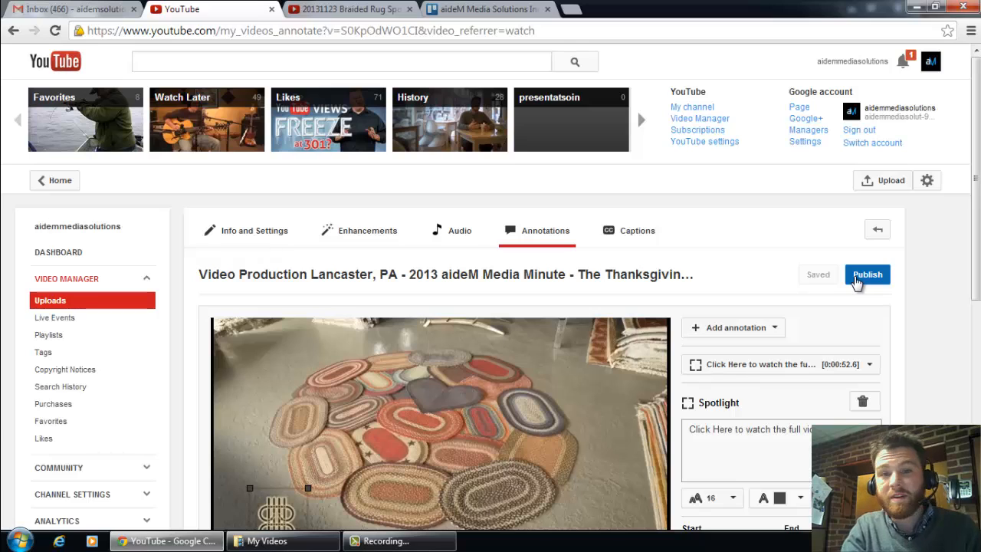
pyautogui.click(870, 276)
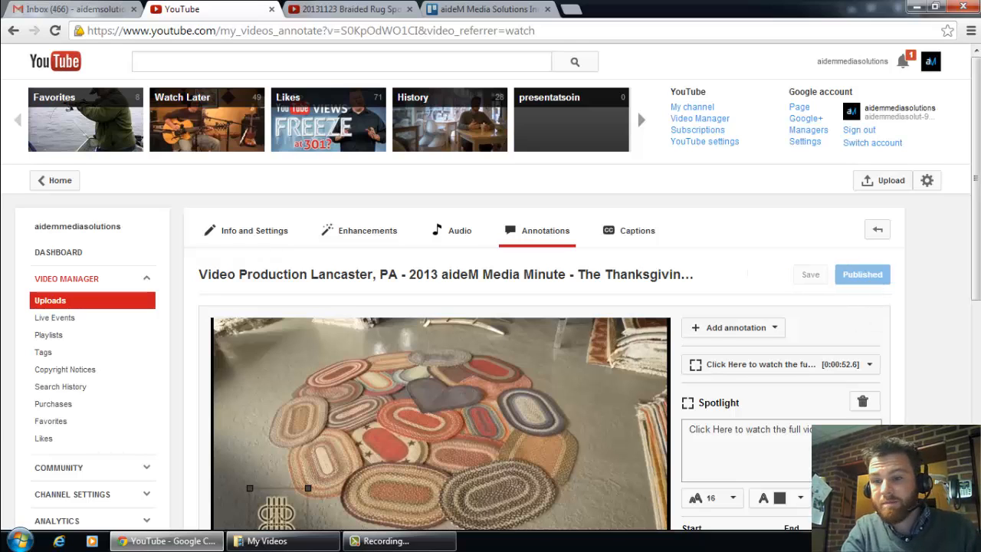
# Step: Test the published spotlight by playing the video on its watch page and following the link to the rug video
pyautogui.scroll(-2, 636, 107)
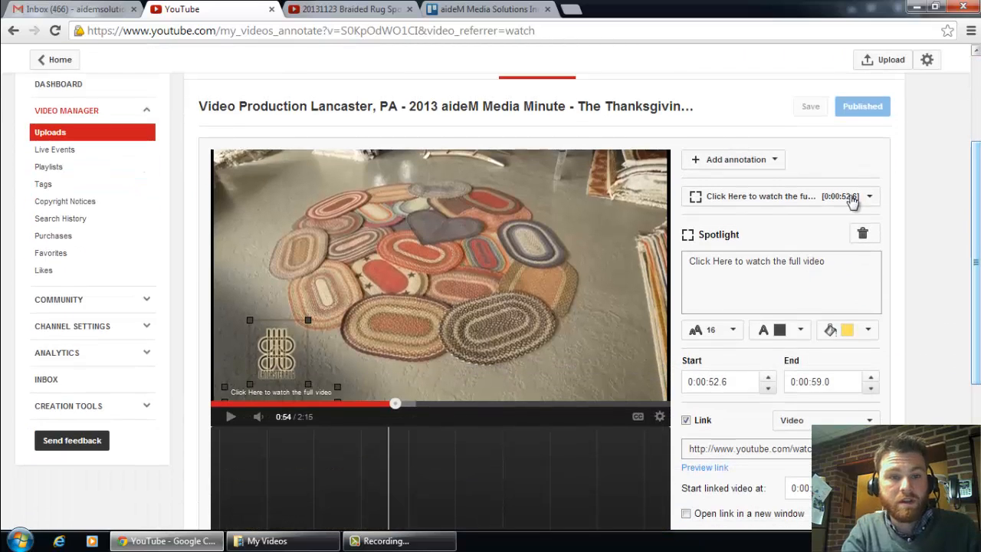
pyautogui.click(486, 114)
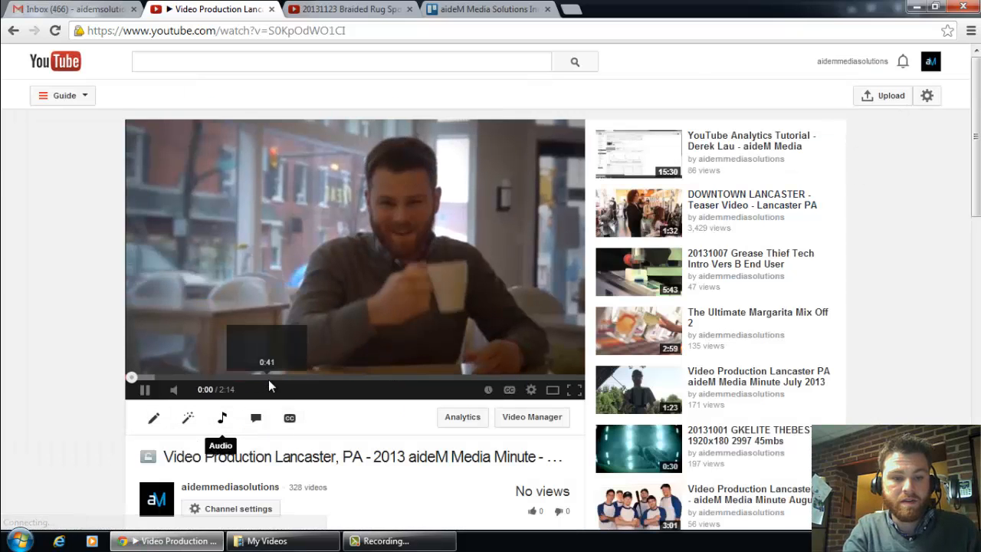
pyautogui.moveTo(271, 378); pyautogui.dragTo(274, 378)
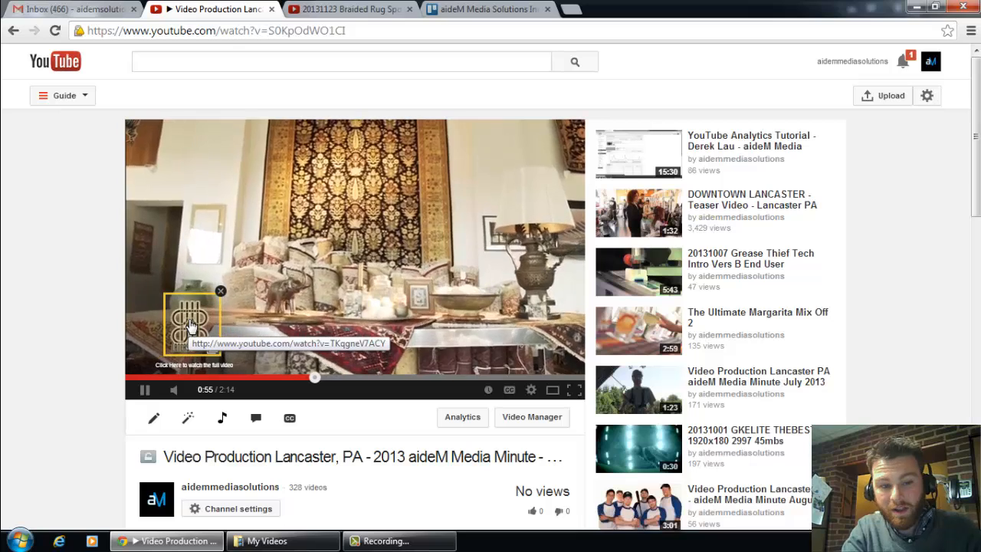
pyautogui.click(190, 326)
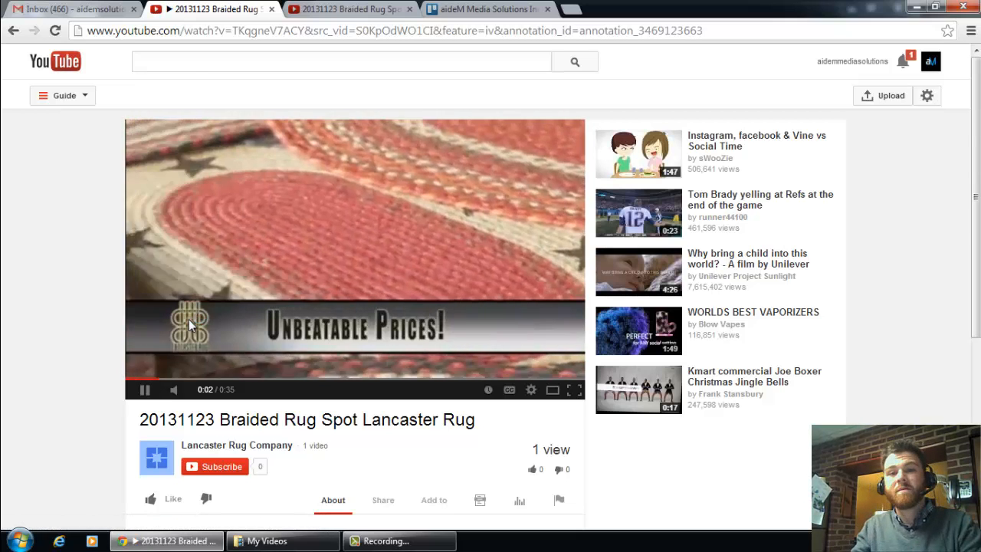
pyautogui.click(145, 392)
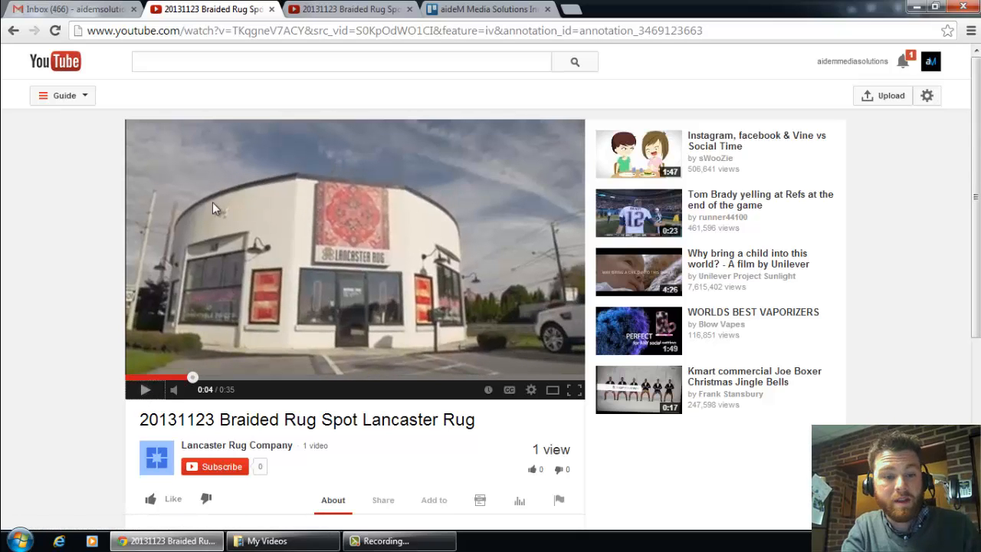
# Step: Reopen the Thanksgiving Edition video's annotation editor and pause playback at 2:05 on the end screen with the video thumbnails
pyautogui.click(13, 32)
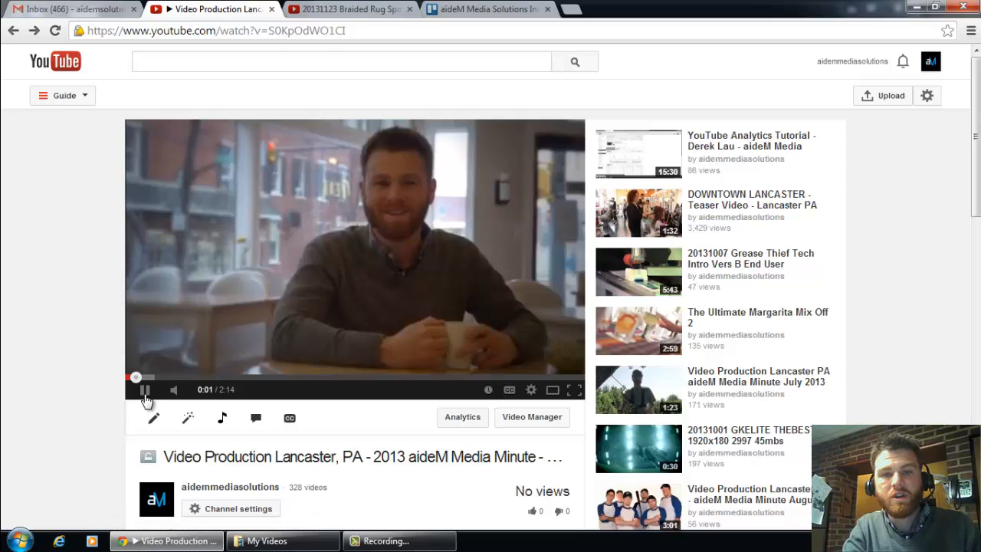
pyautogui.click(145, 395)
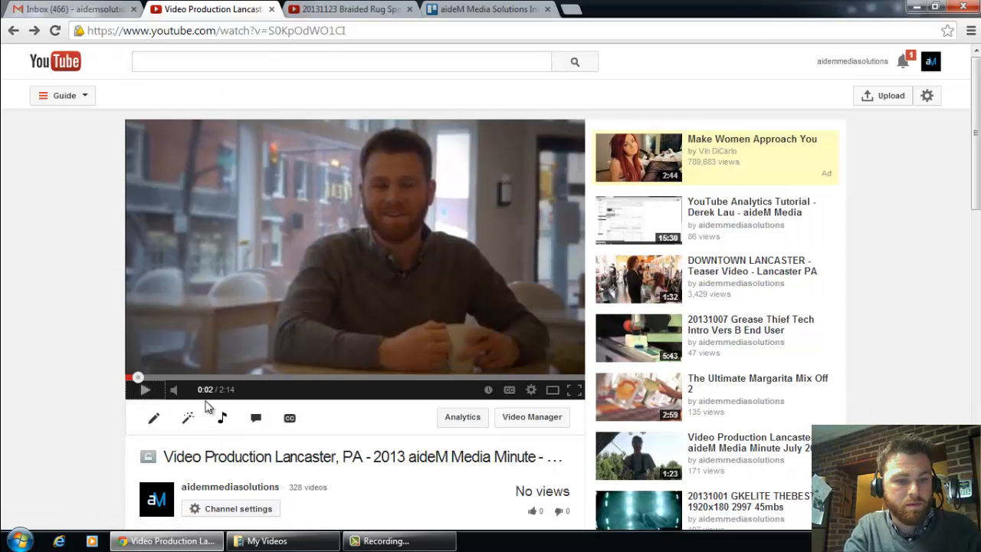
pyautogui.click(259, 420)
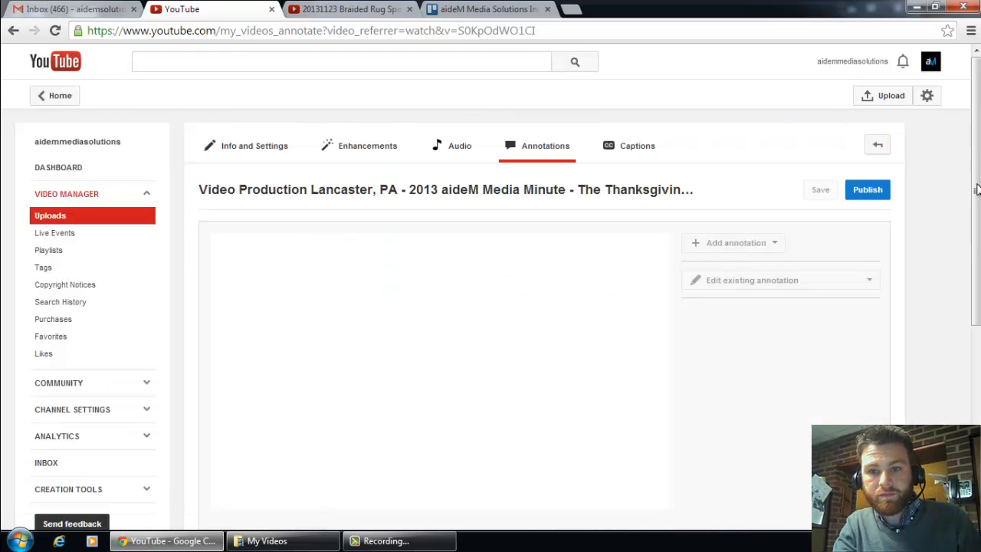
pyautogui.moveTo(976, 208); pyautogui.dragTo(974, 258)
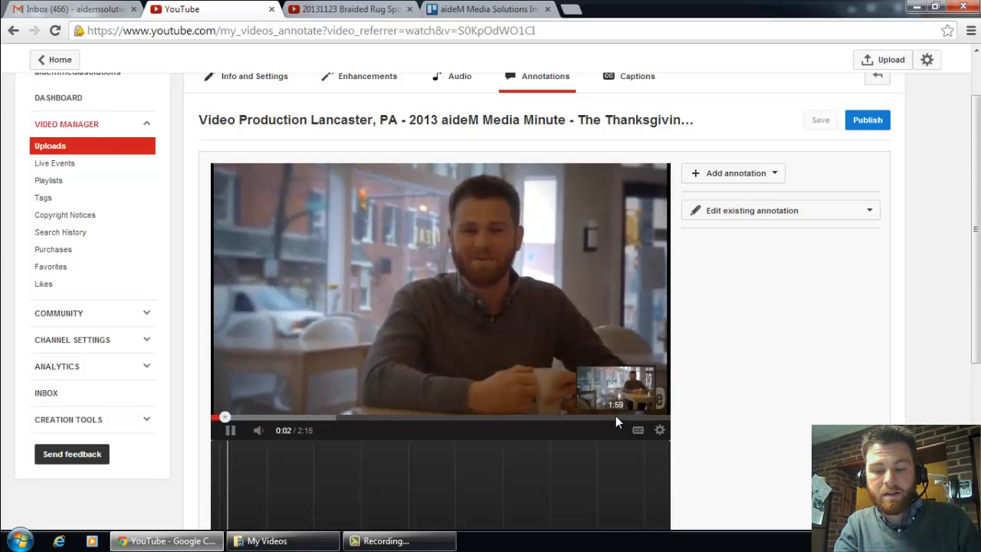
pyautogui.click(618, 419)
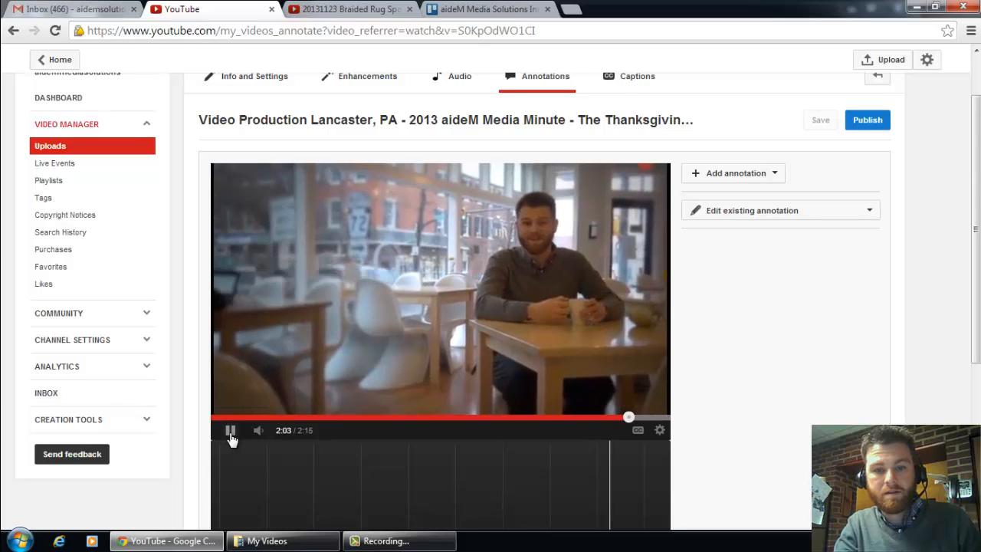
pyautogui.click(230, 431)
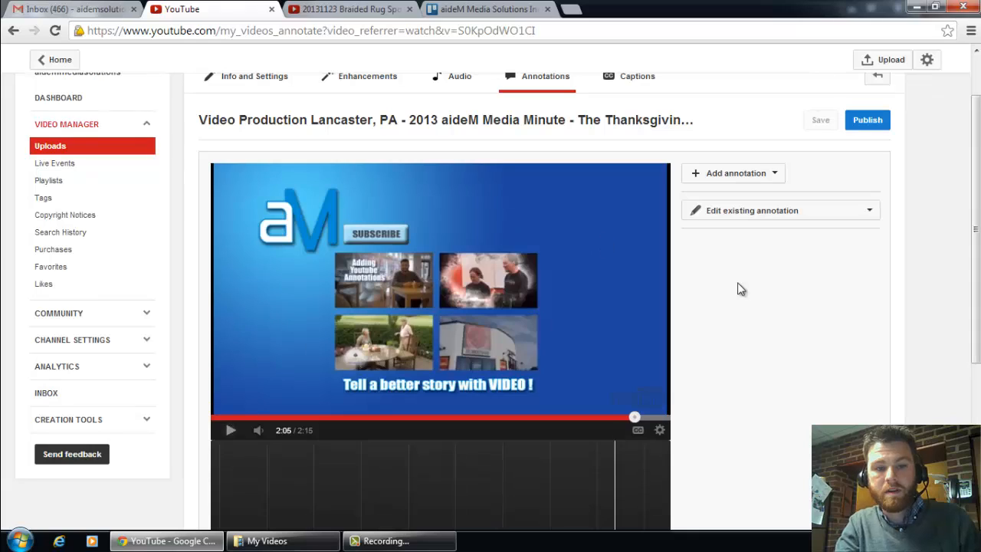
# Step: Add a spotlight annotation at 2:05 and fit its frame around the "Adding Youtube Annotations" thumbnail
pyautogui.scroll(-3, 497, 306)
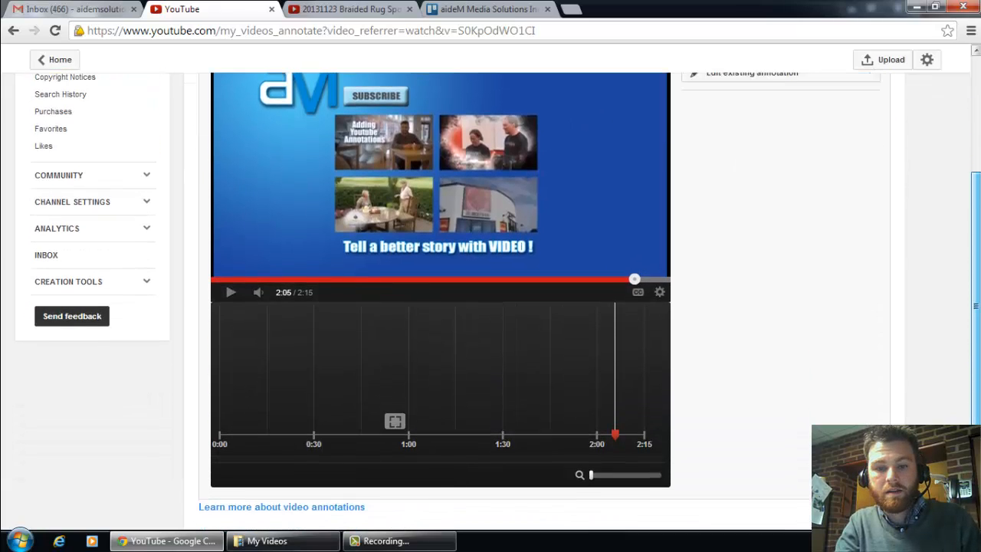
pyautogui.moveTo(976, 252); pyautogui.dragTo(976, 245)
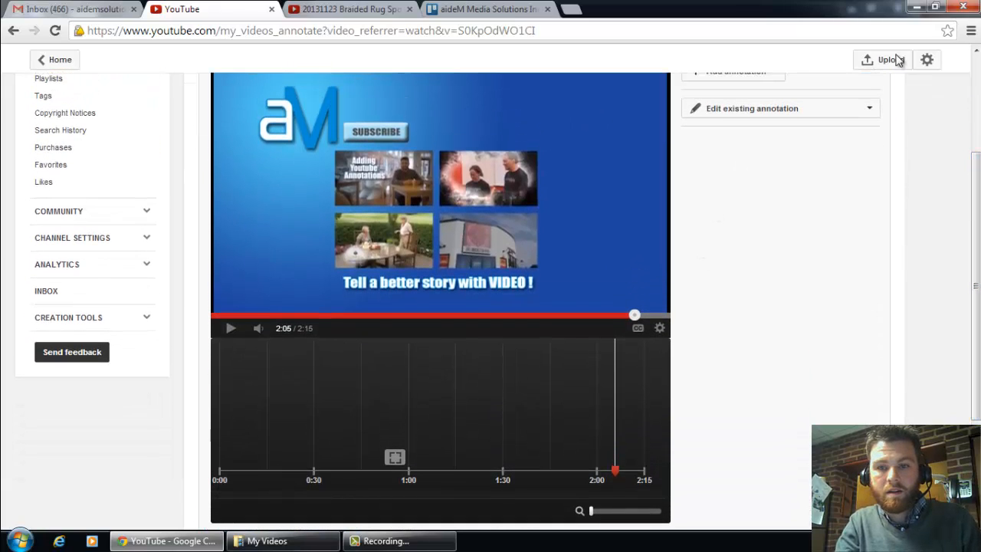
pyautogui.scroll(2, 751, 146)
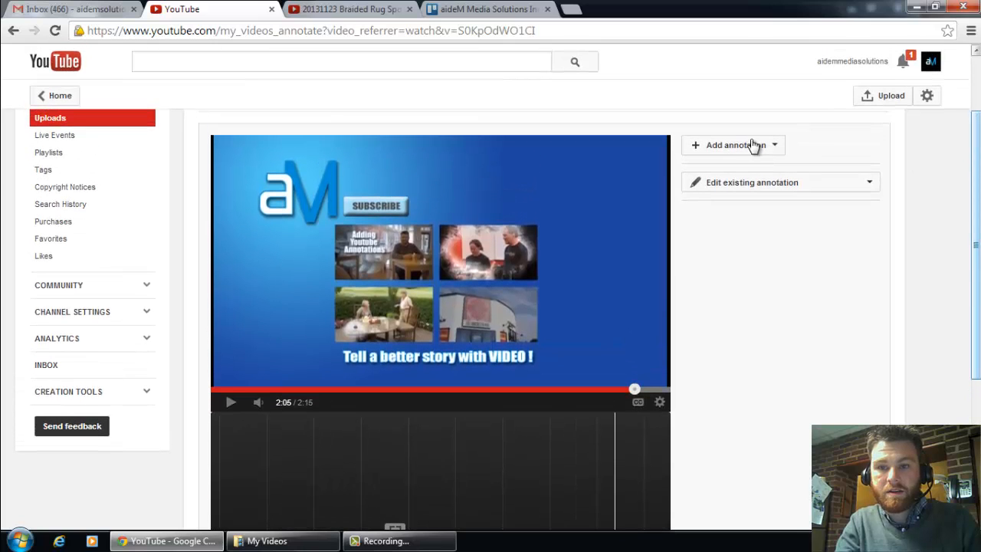
pyautogui.click(770, 148)
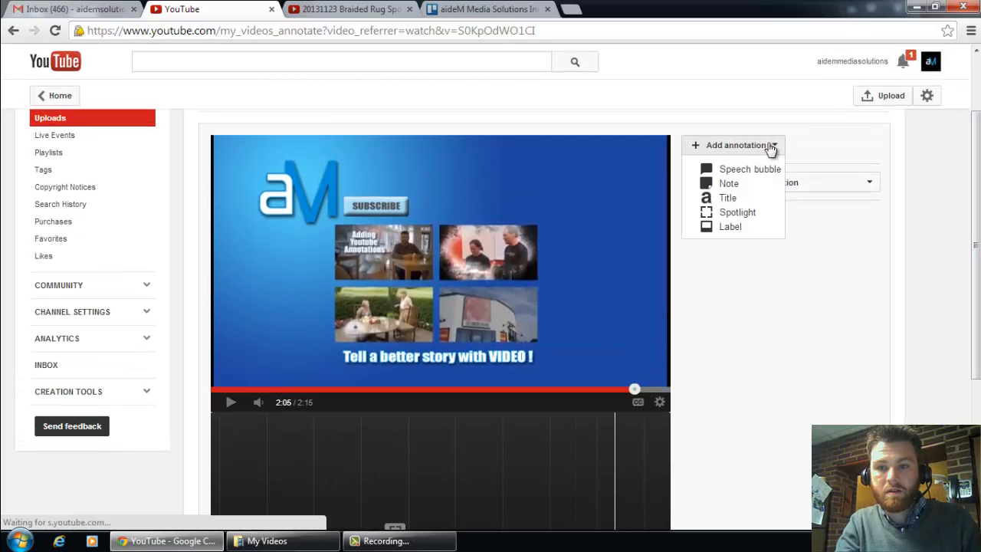
pyautogui.click(737, 213)
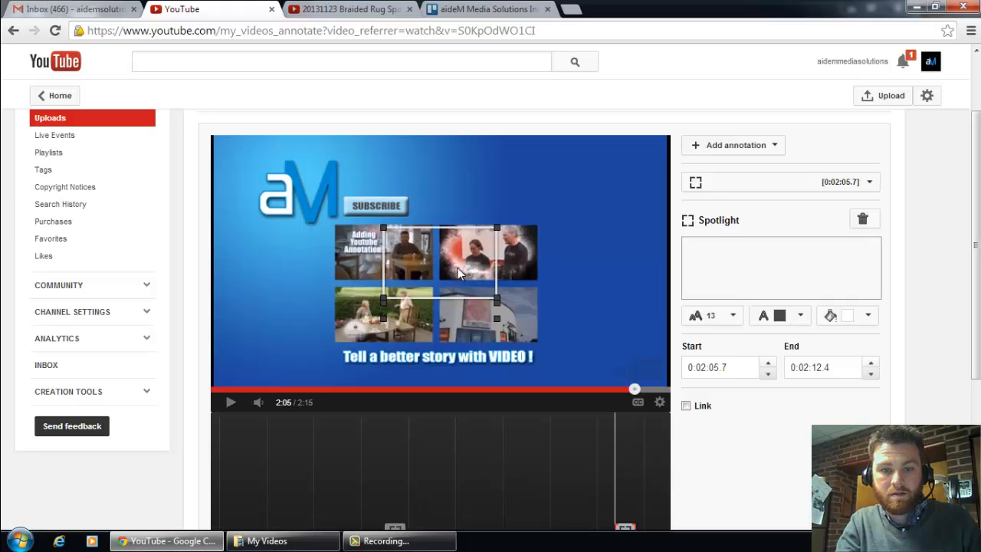
pyautogui.moveTo(412, 256)
pyautogui.mouseDown()
pyautogui.moveTo(400, 259)
pyautogui.moveTo(408, 264)
pyautogui.mouseUp()
pyautogui.moveTo(446, 294); pyautogui.dragTo(429, 278)
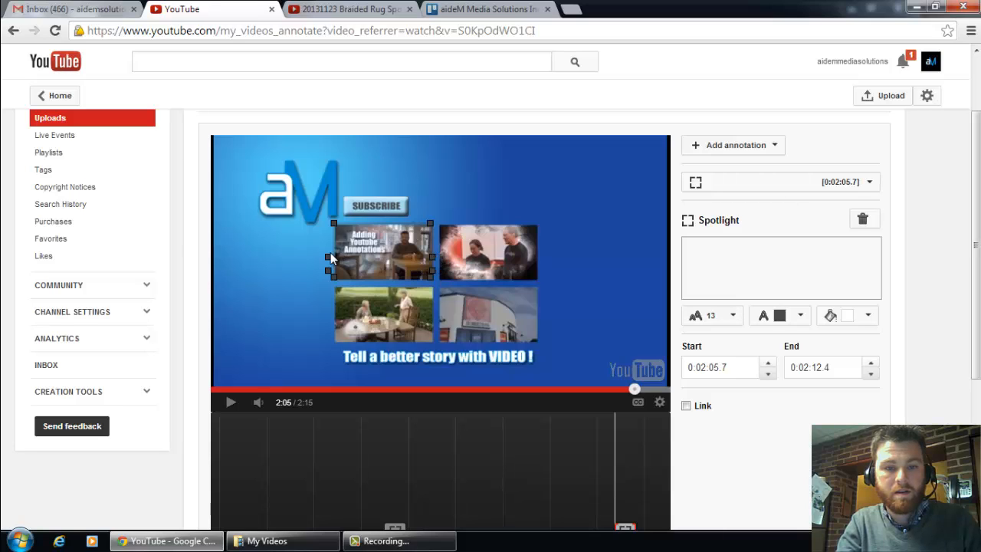
# Step: Caption the "Adding Youtube Annotations" spotlight "CLICK TO LEARN" with white text and a yellow background colour
pyautogui.click(704, 259)
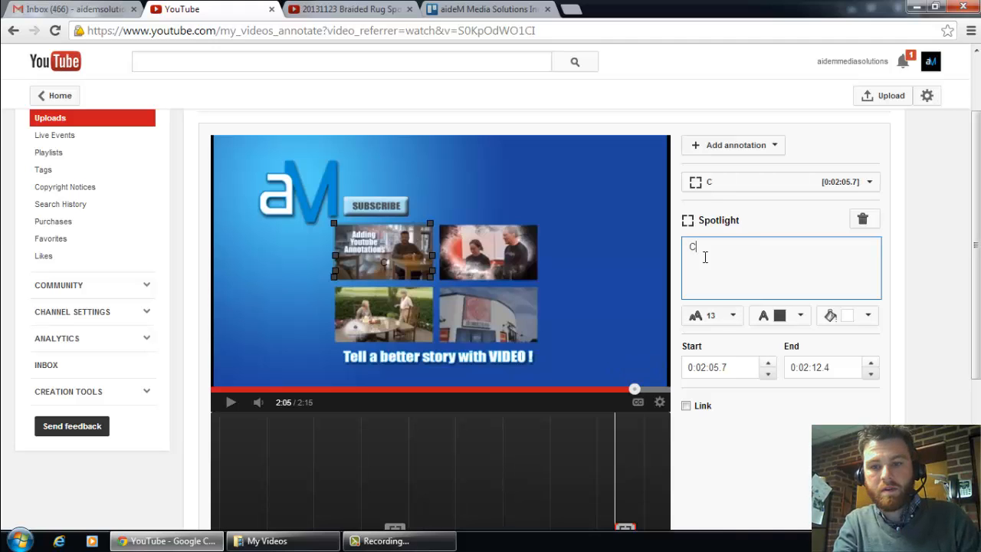
pyautogui.write('CLICK TO LE')
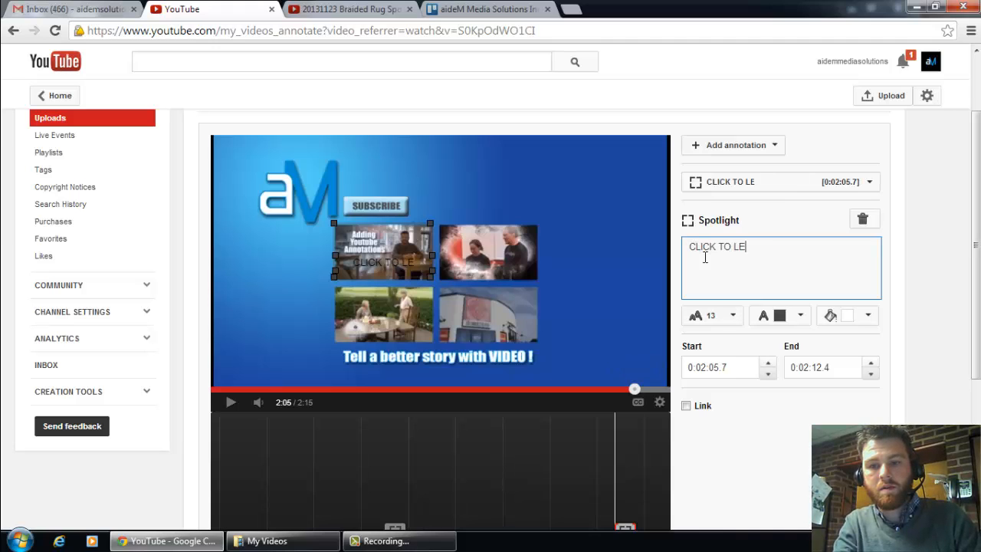
pyautogui.write('ARN')
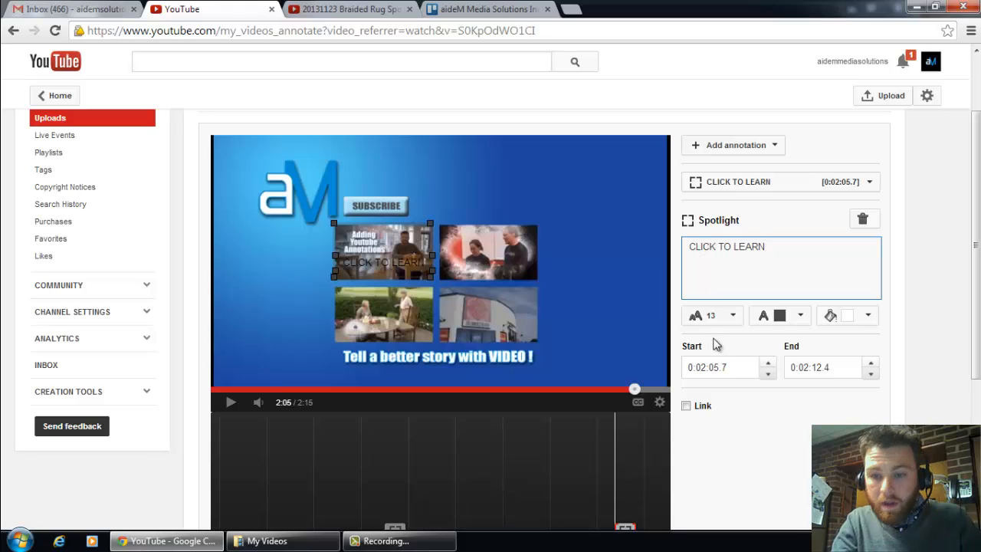
pyautogui.click(801, 317)
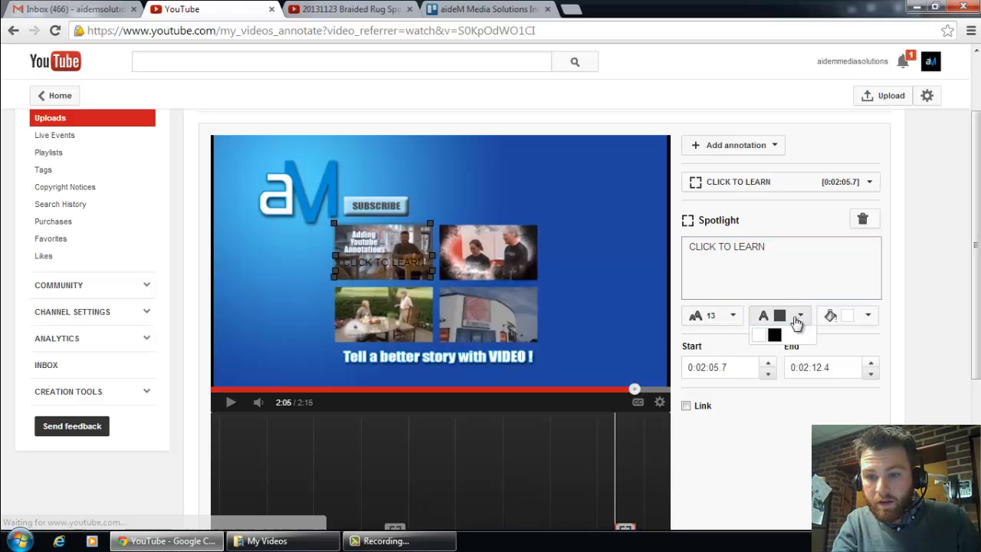
pyautogui.click(758, 335)
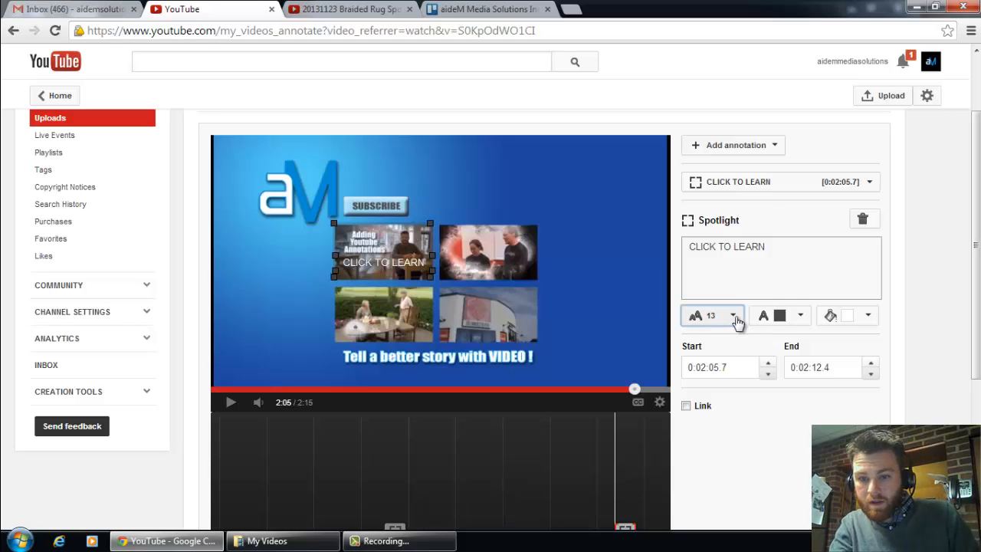
pyautogui.click(866, 318)
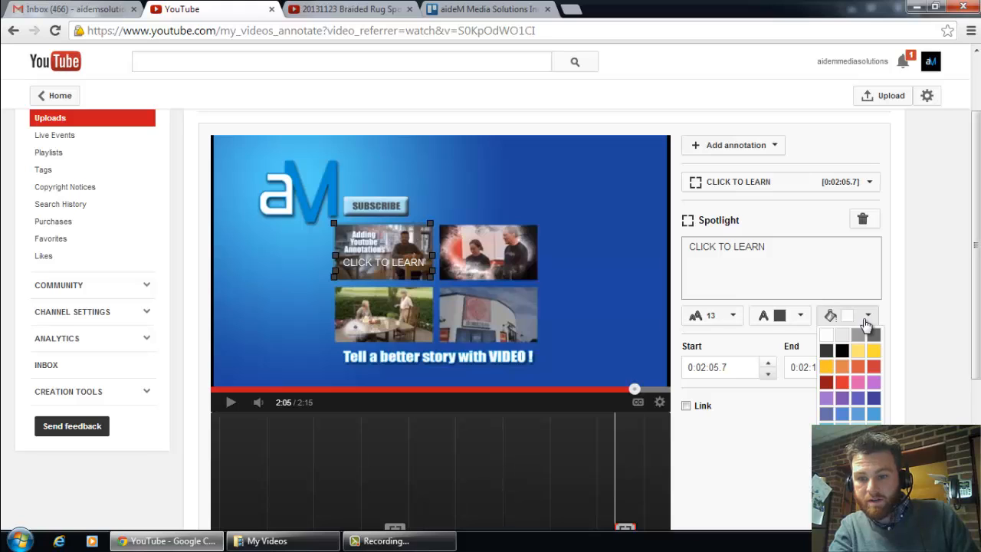
pyautogui.click(874, 352)
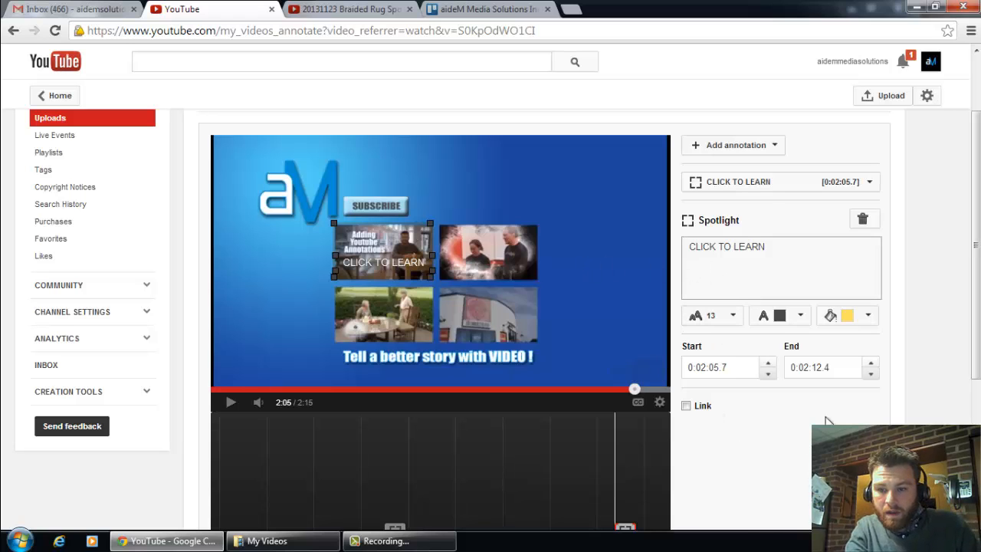
# Step: Extend the CLICK TO LEARN spotlight's end time to 0:02:14.5 and enable a Video link with its address left blank
pyautogui.scroll(-2, 627, 285)
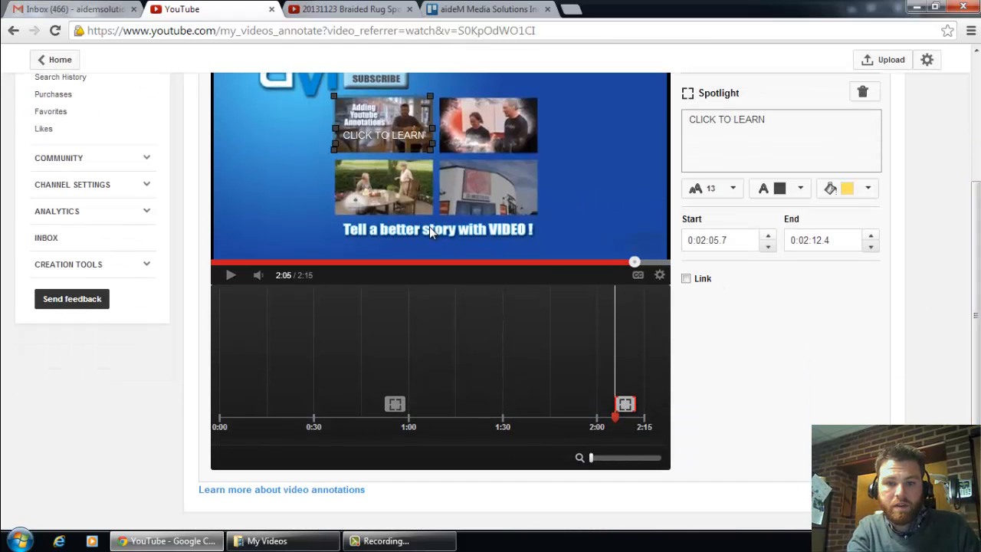
pyautogui.moveTo(976, 255); pyautogui.dragTo(977, 235)
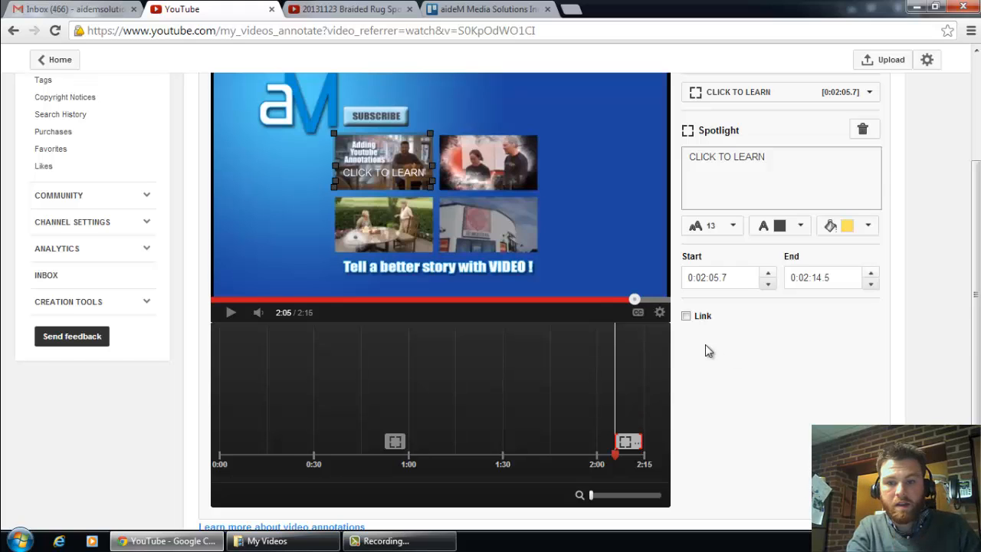
pyautogui.click(685, 316)
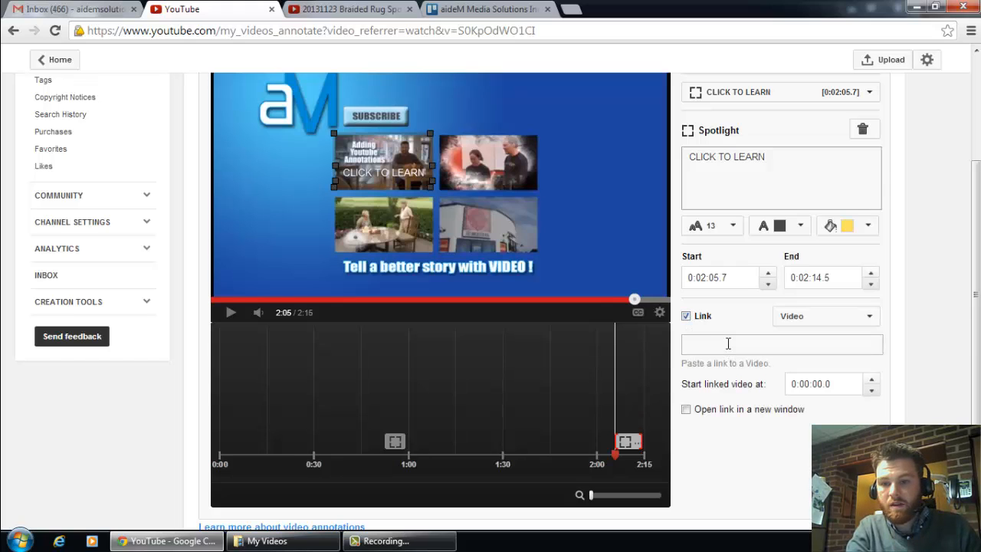
pyautogui.click(728, 343)
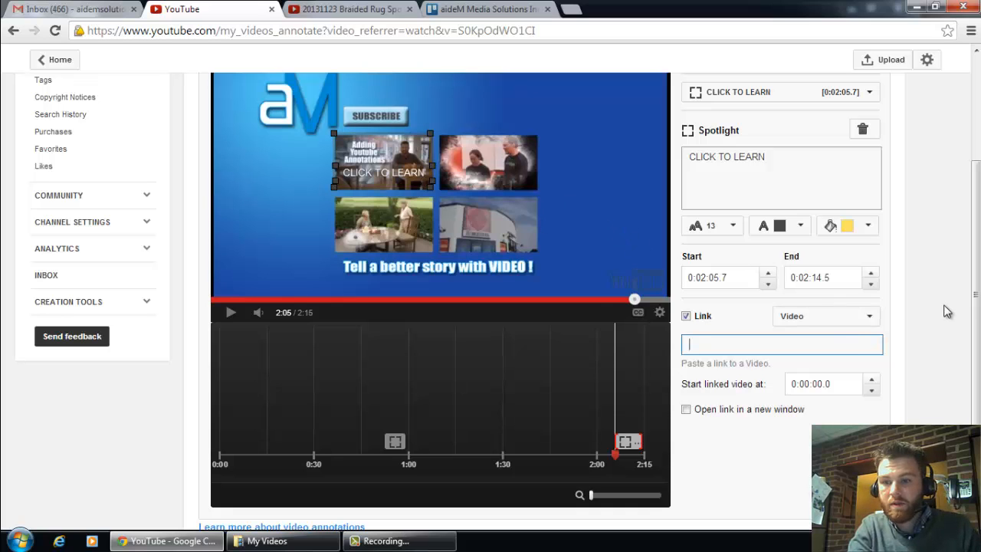
# Step: Add another spotlight annotation at 2:05 and fit its frame around the upper-right thumbnail of the end screen
pyautogui.moveTo(977, 306); pyautogui.dragTo(977, 236)
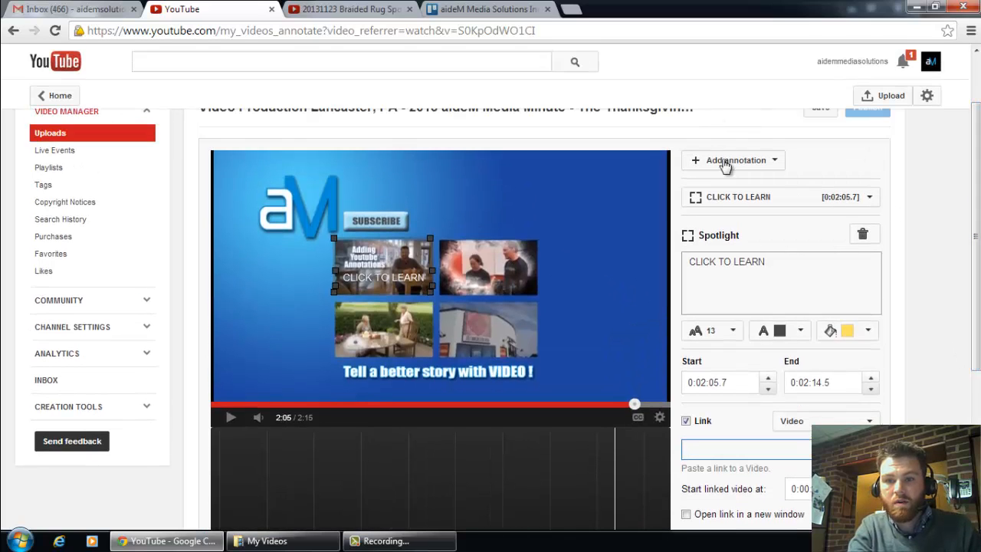
pyautogui.click(725, 162)
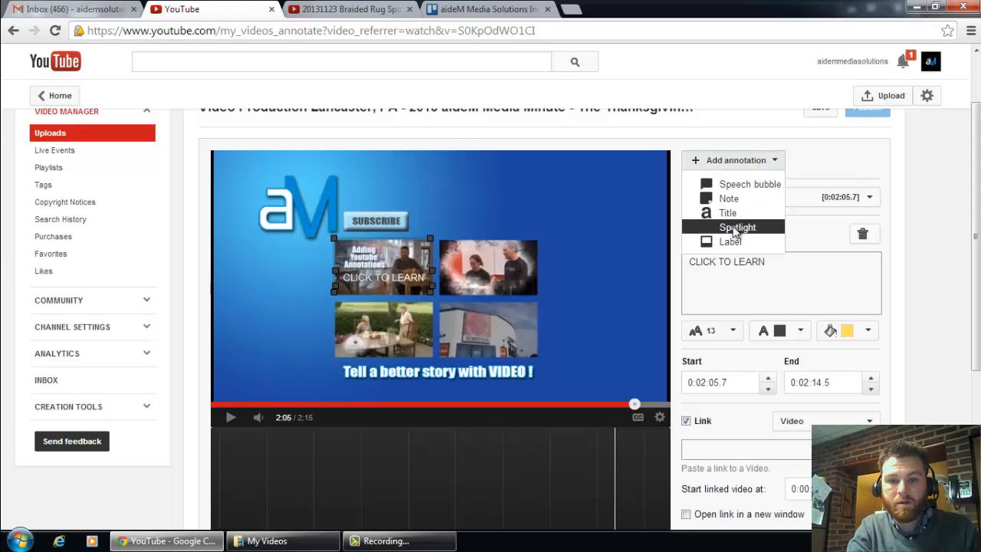
pyautogui.click(735, 229)
pyautogui.moveTo(483, 274)
pyautogui.mouseDown()
pyautogui.moveTo(522, 263)
pyautogui.moveTo(532, 278)
pyautogui.moveTo(532, 267)
pyautogui.mouseUp()
pyautogui.moveTo(552, 303)
pyautogui.mouseDown()
pyautogui.moveTo(520, 284)
pyautogui.moveTo(528, 270)
pyautogui.mouseUp()
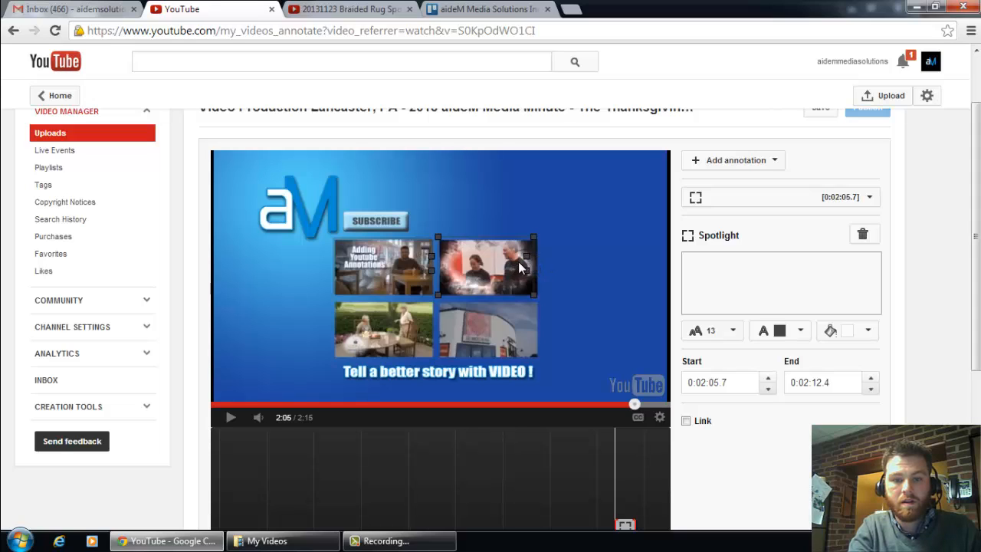
# Step: Caption the upper-right thumbnail's spotlight "Shining Light" with white text at size 16 and a yellow background colour
pyautogui.click(706, 284)
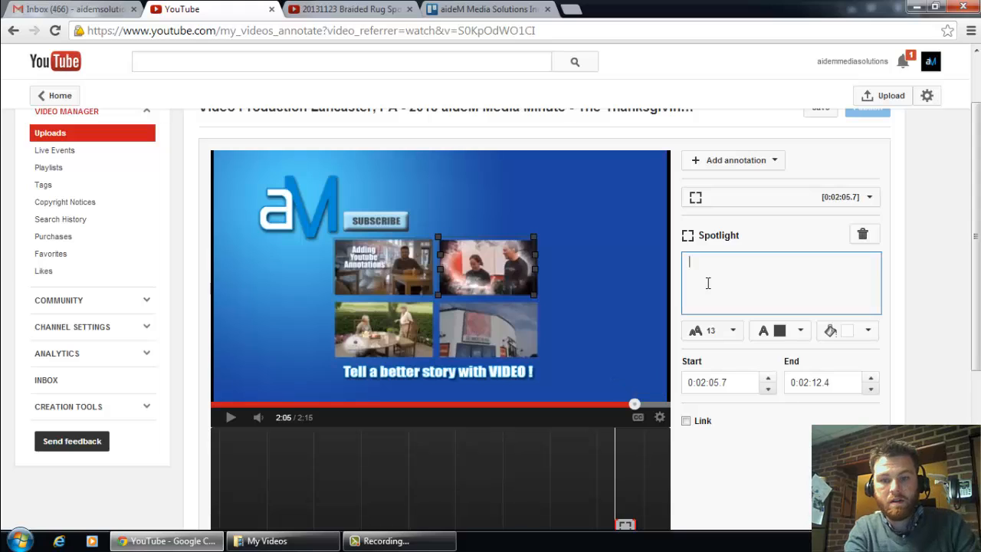
pyautogui.write('Shining ')
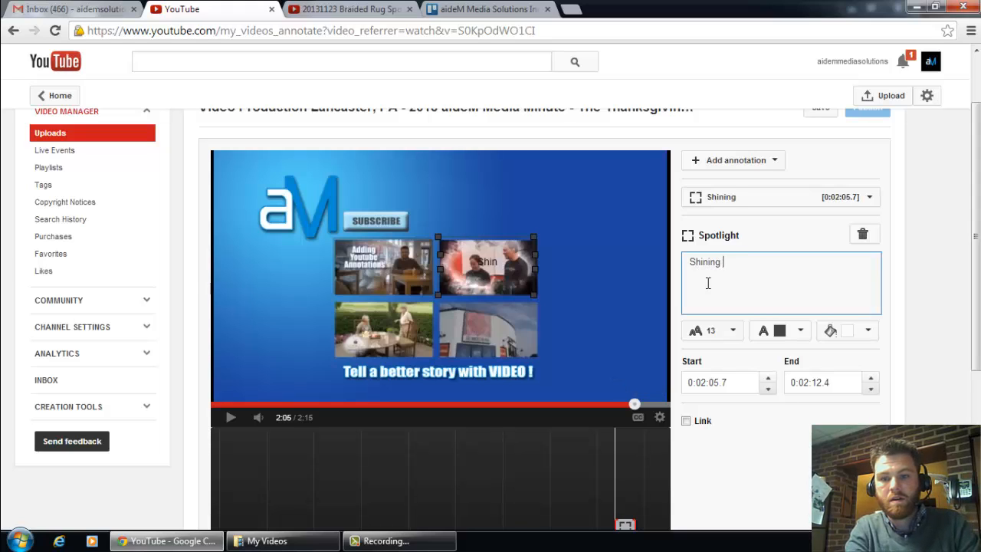
pyautogui.write('Light')
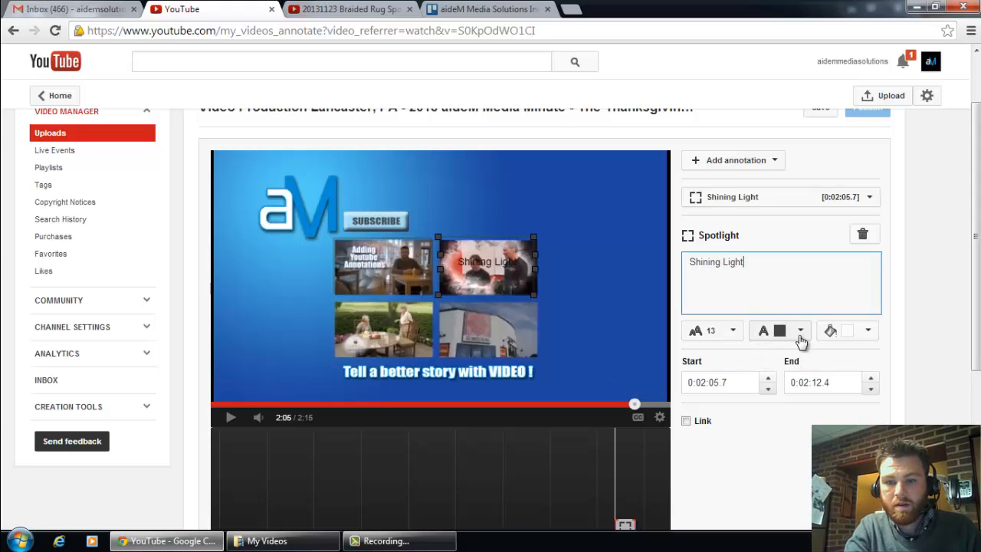
pyautogui.click(800, 331)
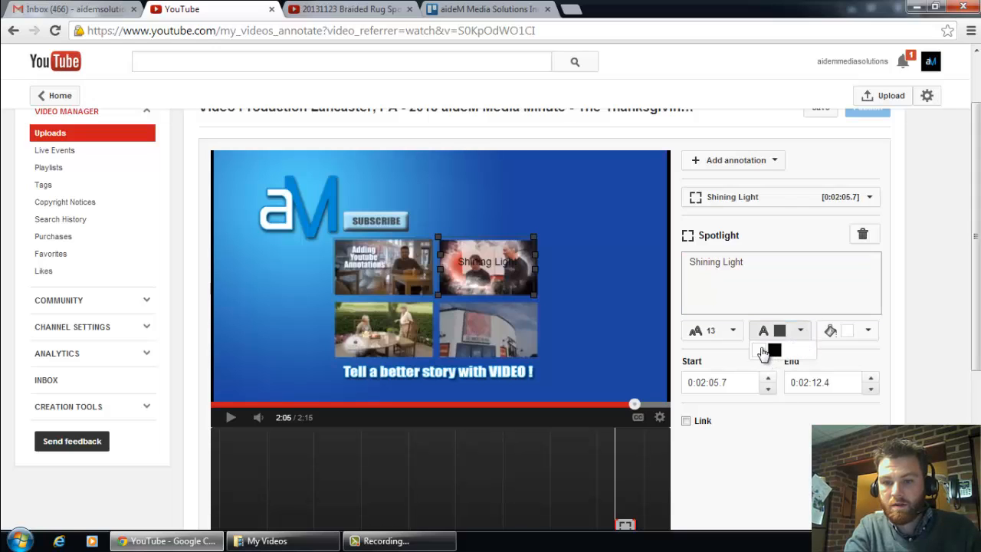
pyautogui.click(762, 351)
pyautogui.click(867, 330)
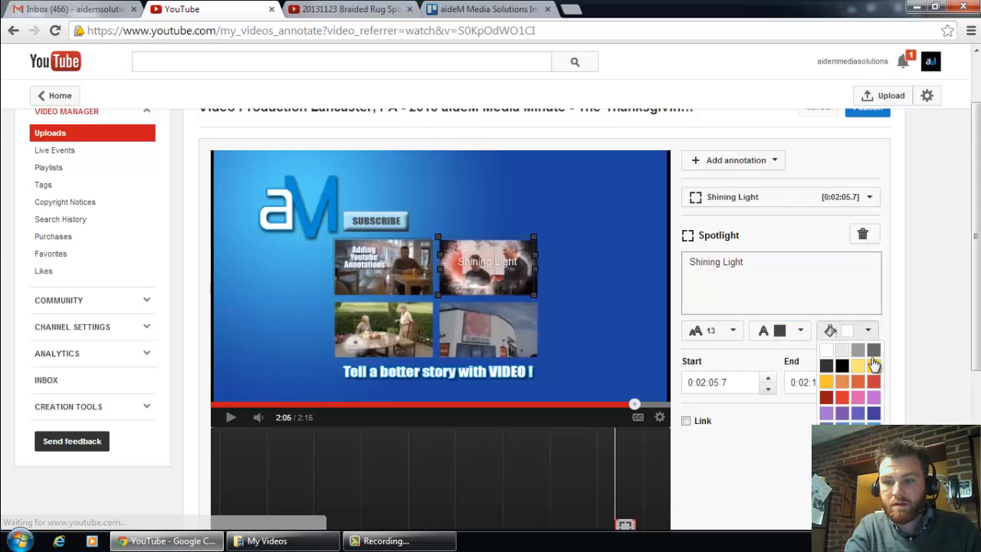
pyautogui.click(872, 368)
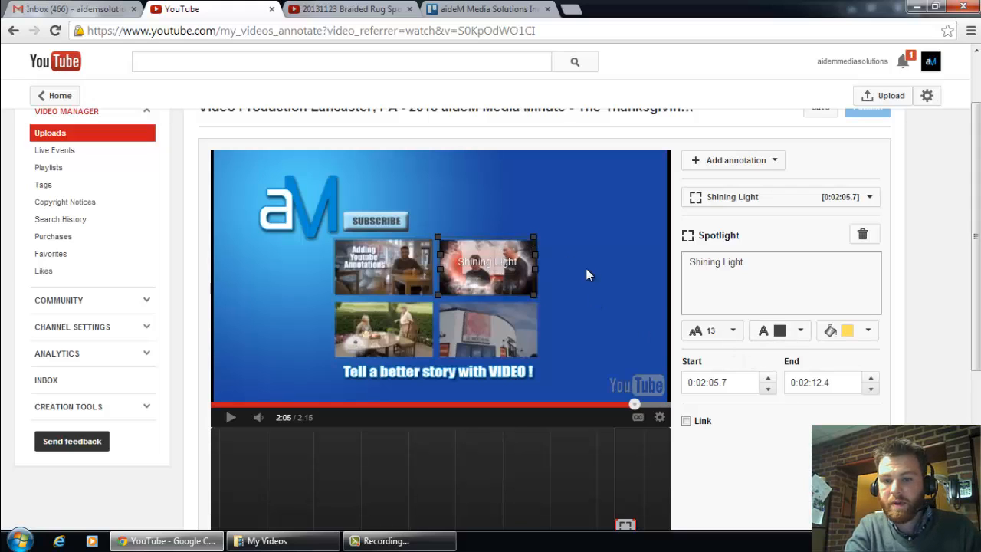
pyautogui.click(731, 330)
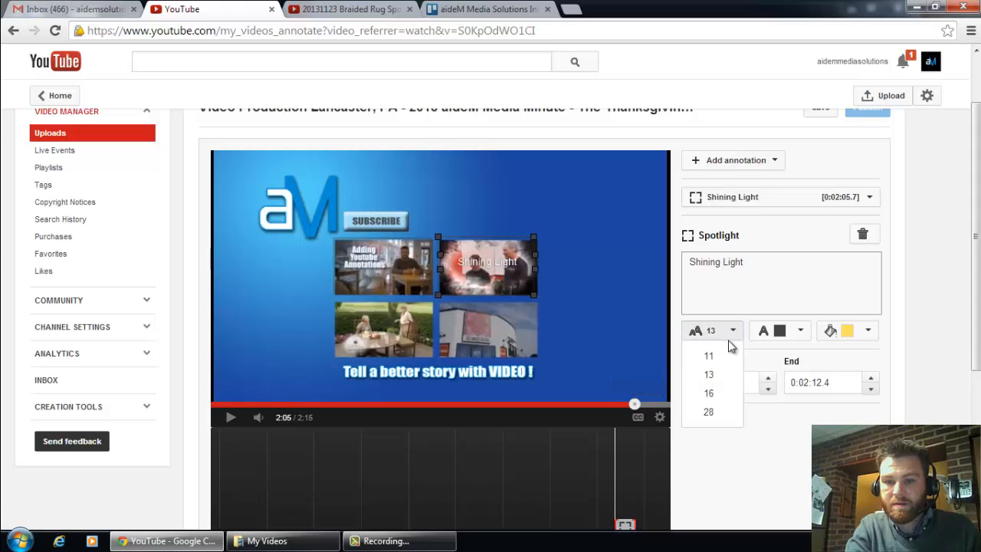
pyautogui.click(719, 393)
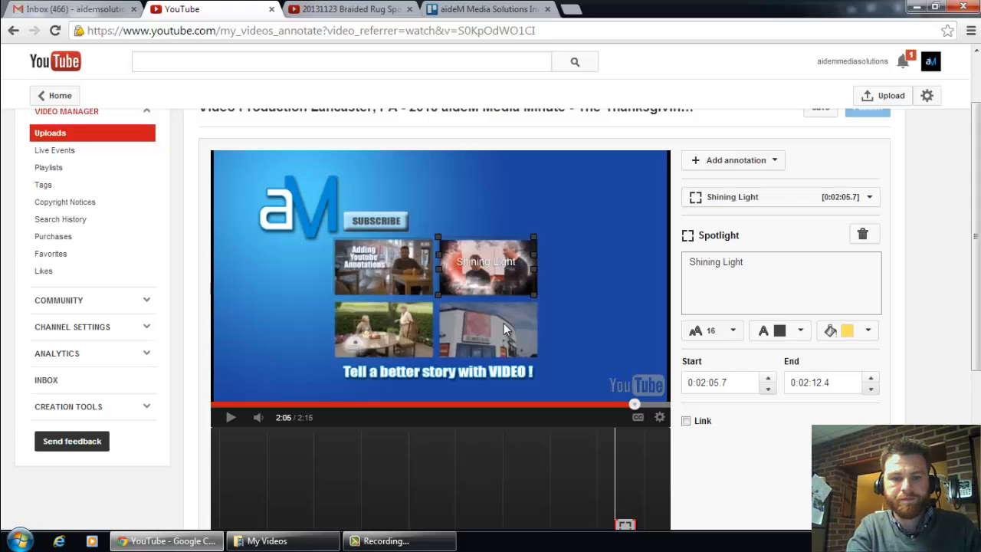
# Step: Extend the Shining Light spotlight's end time to 0:02:14.5 and enable a Video link for it
pyautogui.click(381, 328)
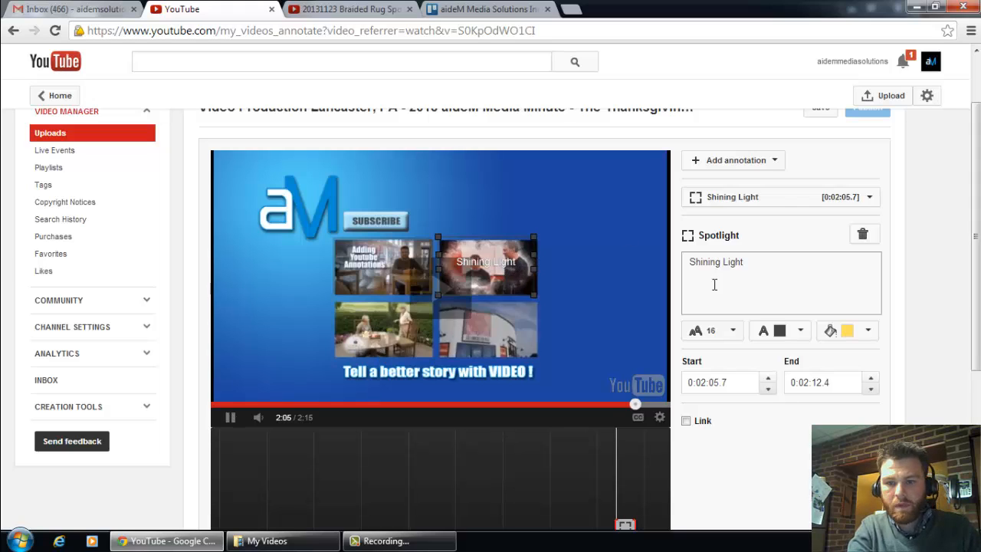
pyautogui.scroll(-2, 978, 220)
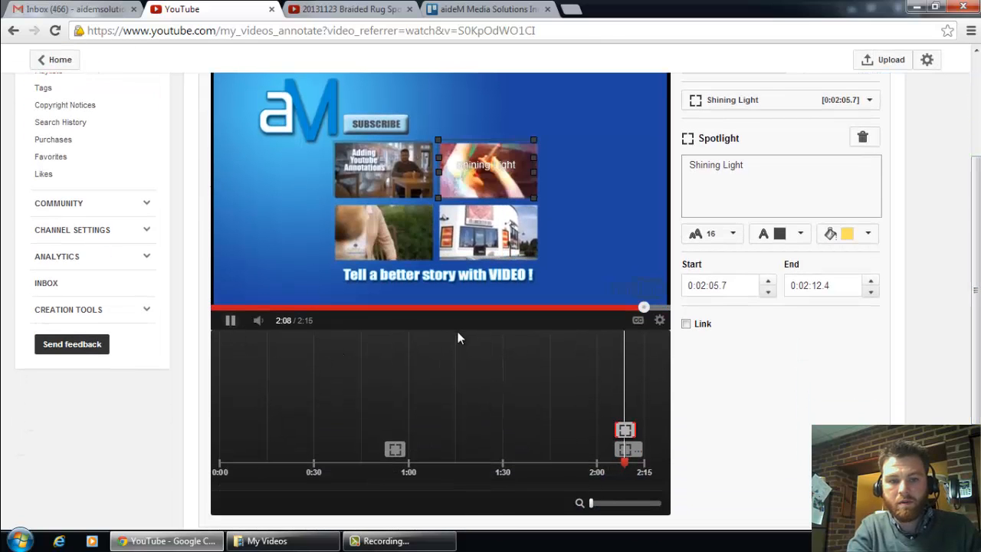
pyautogui.click(624, 414)
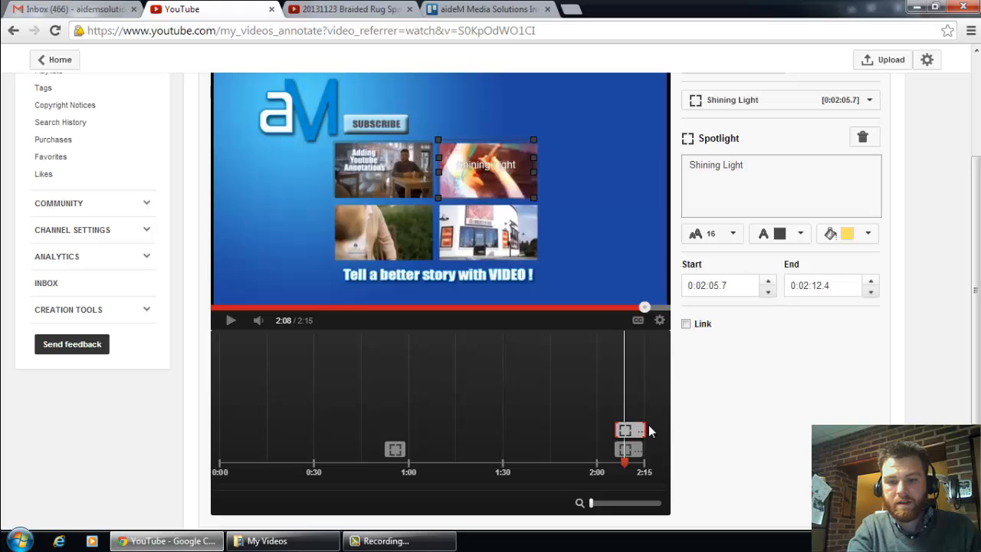
pyautogui.click(686, 324)
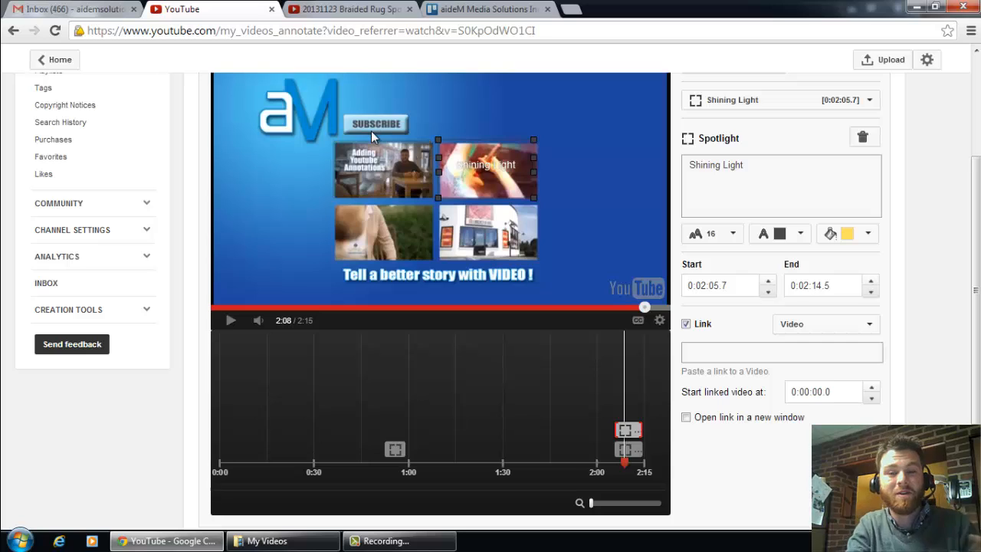
pyautogui.click(376, 11)
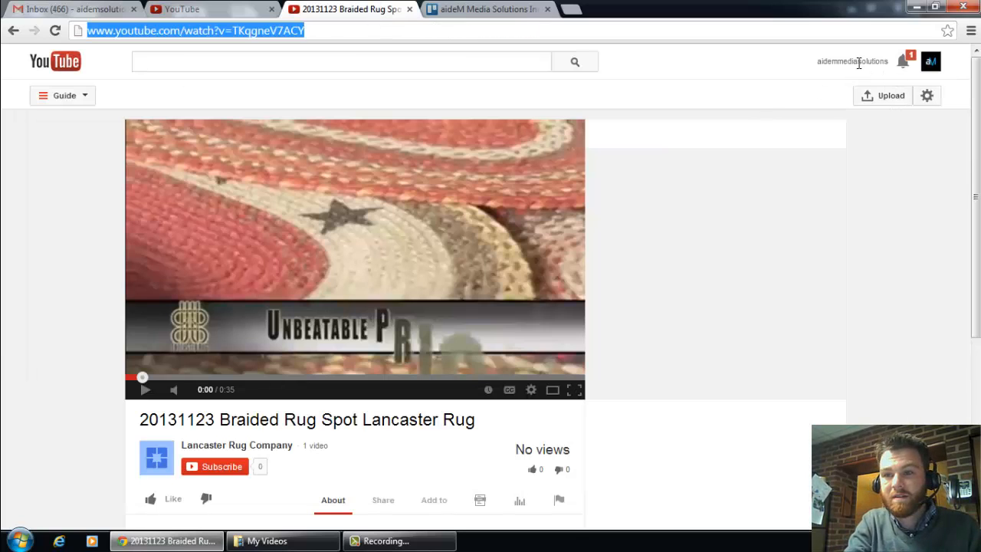
pyautogui.click(572, 13)
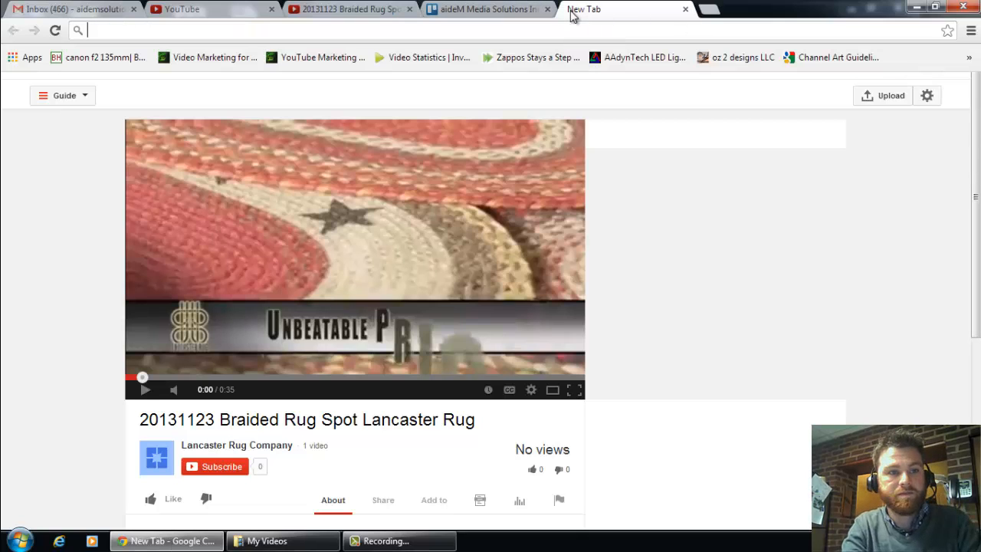
pyautogui.write('www.shining-')
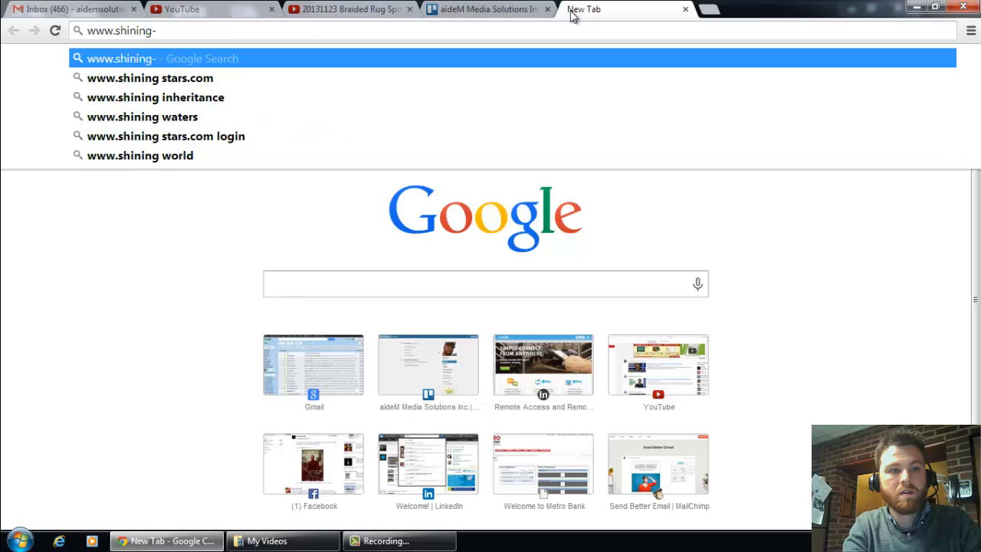
pyautogui.write('light.com')
pyautogui.press('Return')
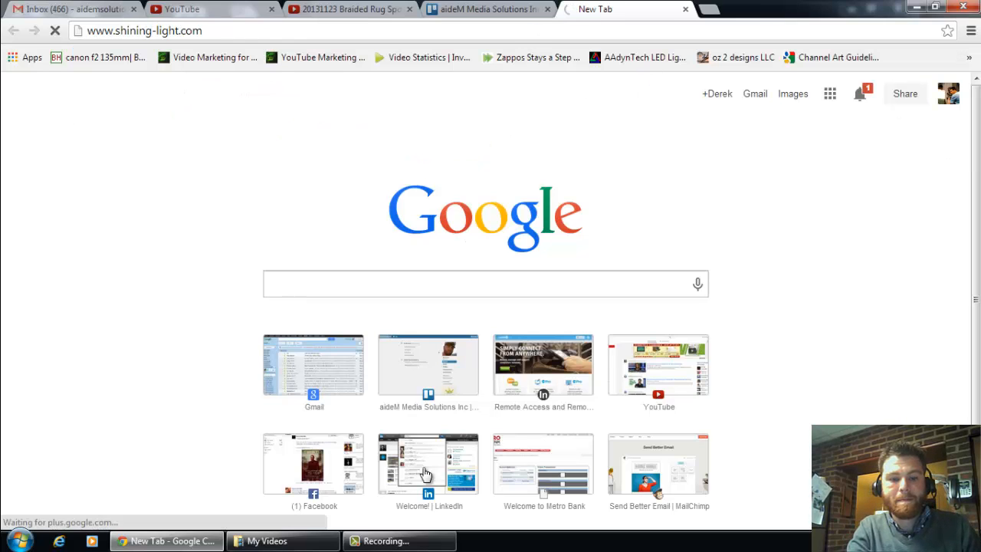
pyautogui.click(398, 540)
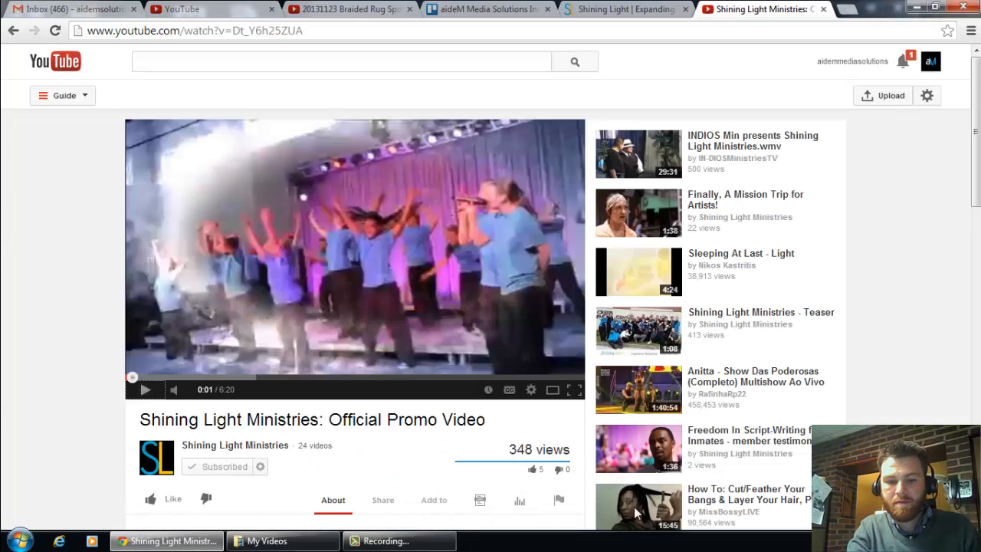
pyautogui.click(408, 541)
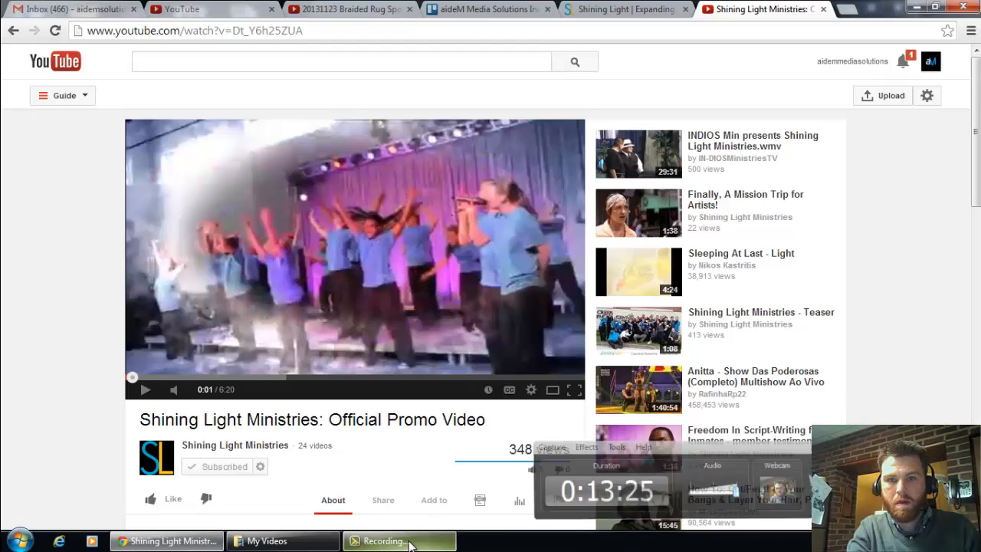
pyautogui.click(215, 37)
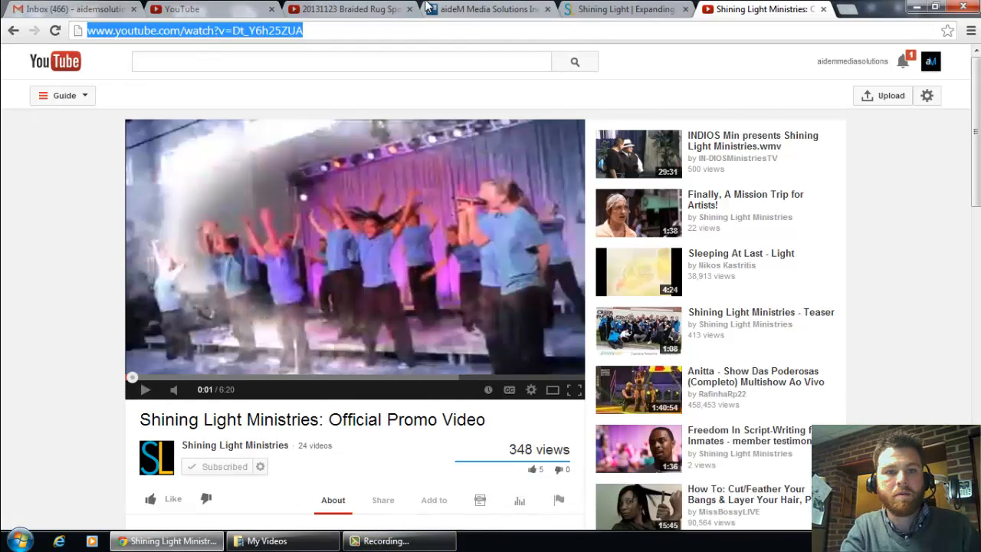
pyautogui.click(201, 10)
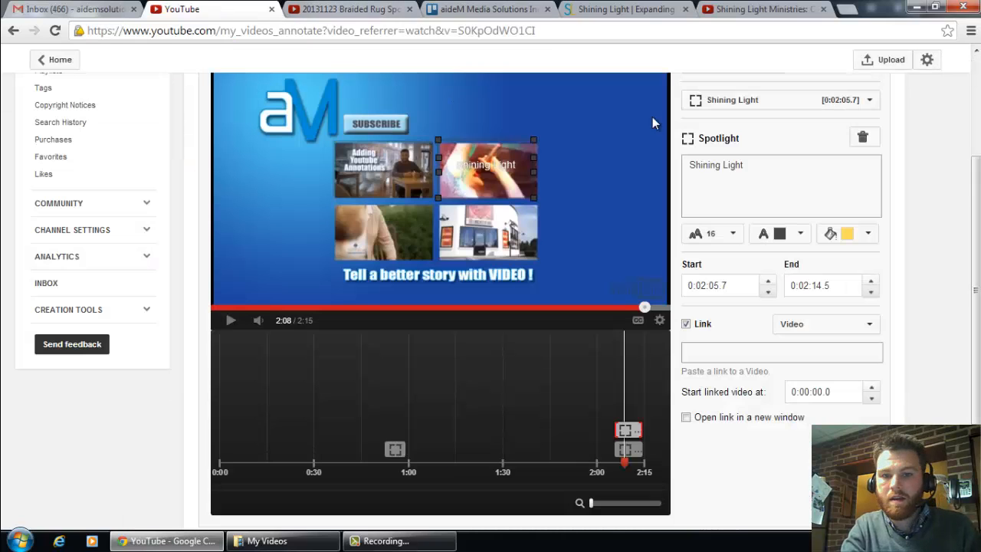
pyautogui.click(816, 353)
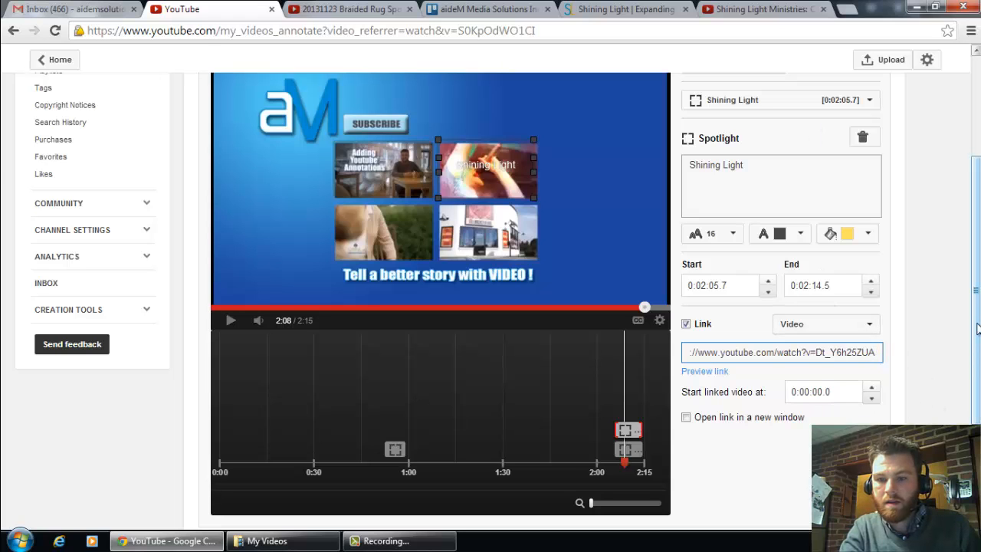
pyautogui.moveTo(977, 330); pyautogui.dragTo(977, 304)
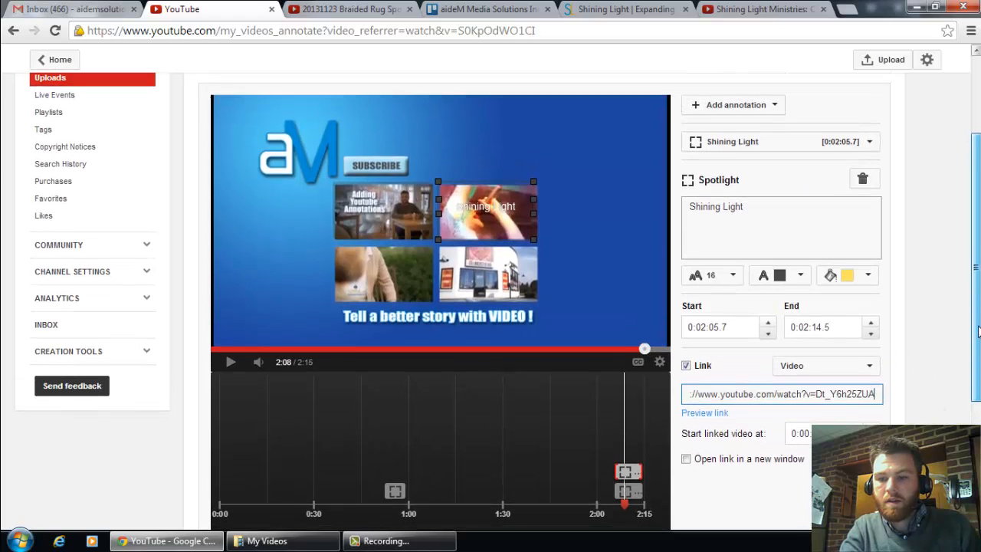
pyautogui.scroll(-1, 827, 410)
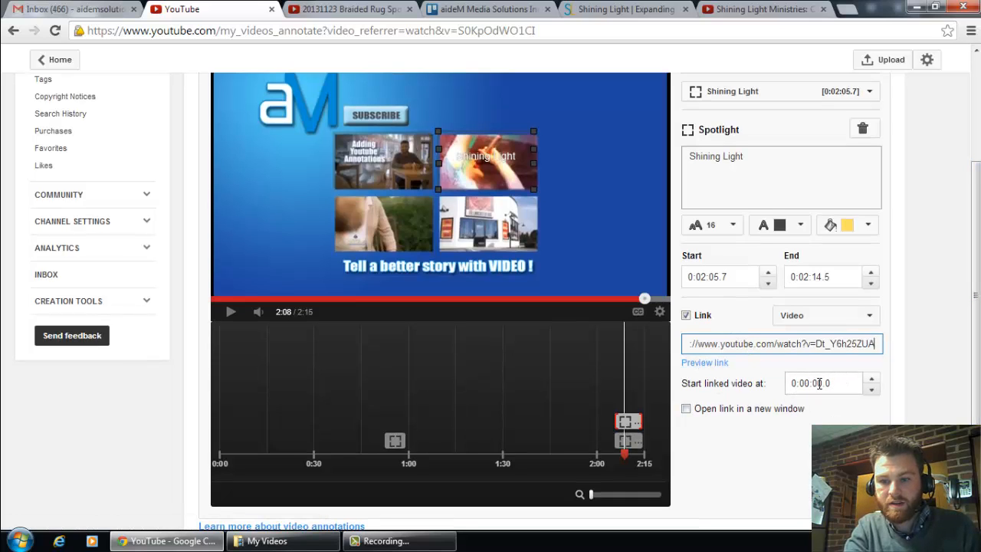
pyautogui.click(622, 9)
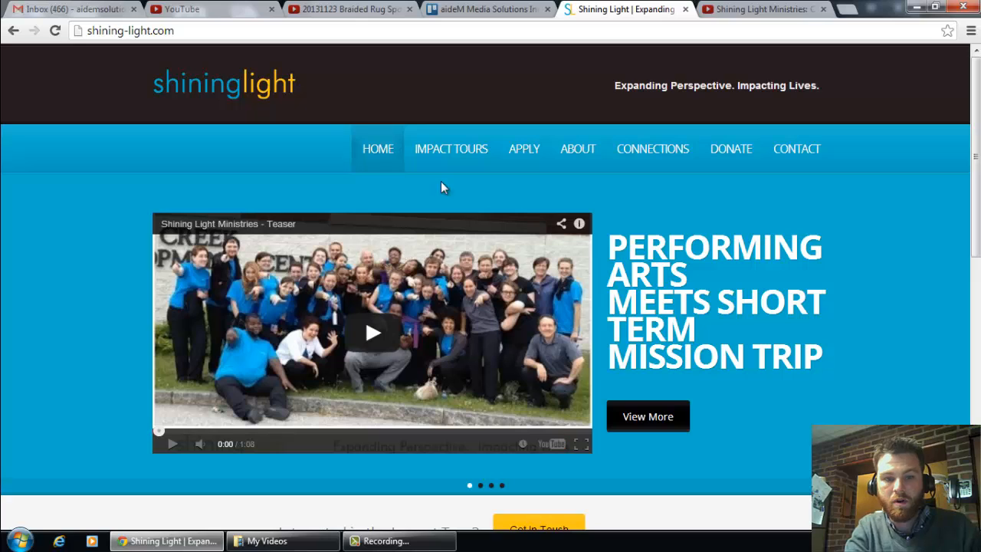
pyautogui.click(182, 9)
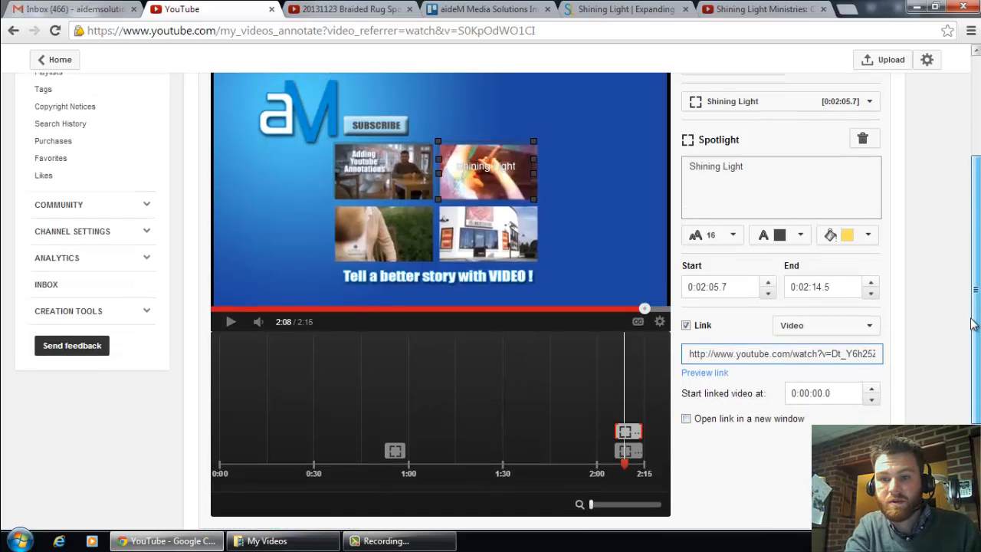
pyautogui.scroll(1, 974, 307)
pyautogui.scroll(1, 974, 222)
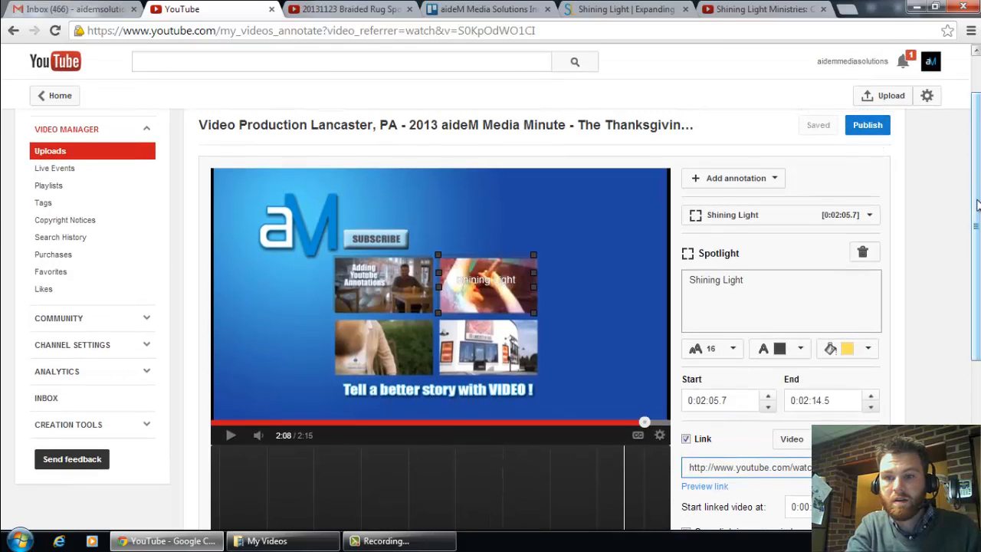
pyautogui.scroll(-2, 622, 227)
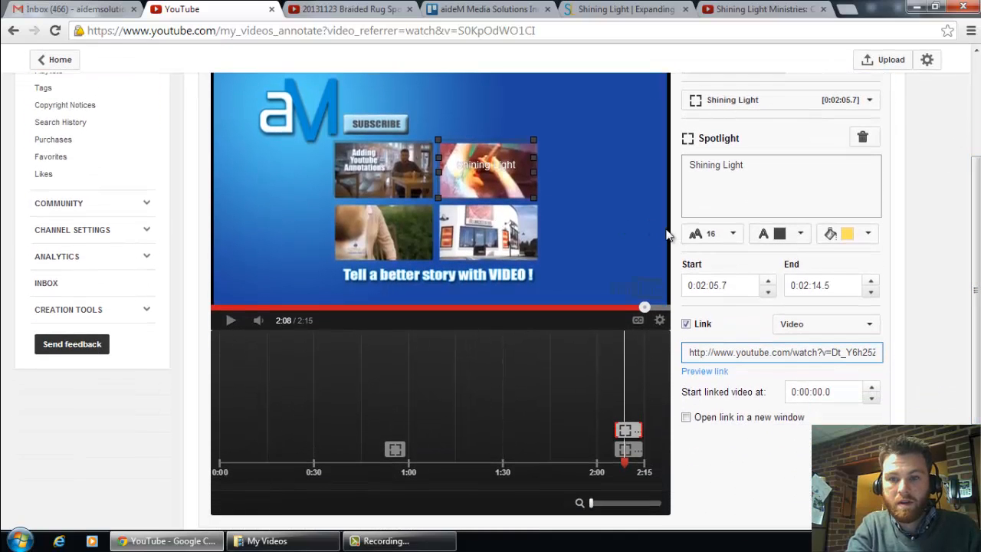
# Step: Add a spotlight annotation and fit its frame over the lower-left thumbnail in the video
pyautogui.click(975, 50)
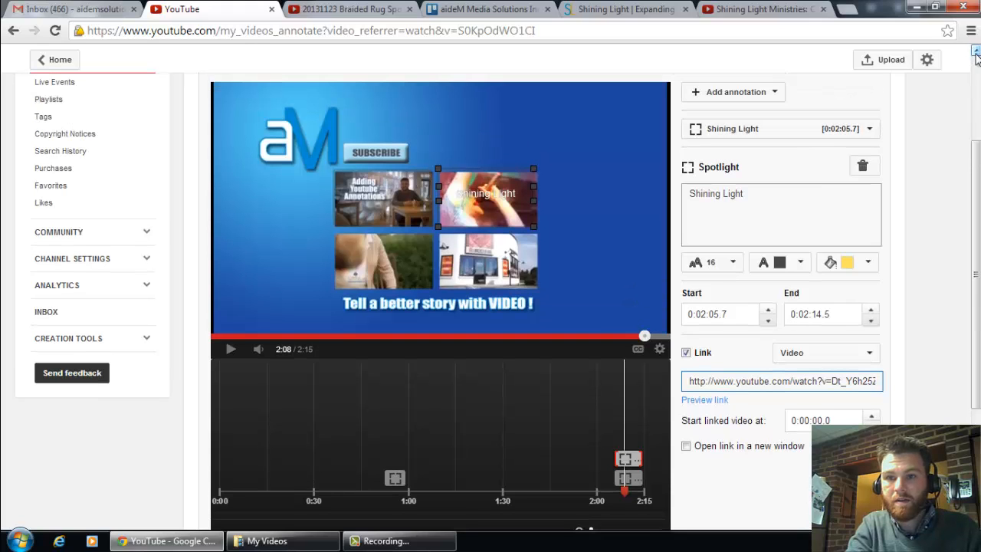
pyautogui.click(772, 93)
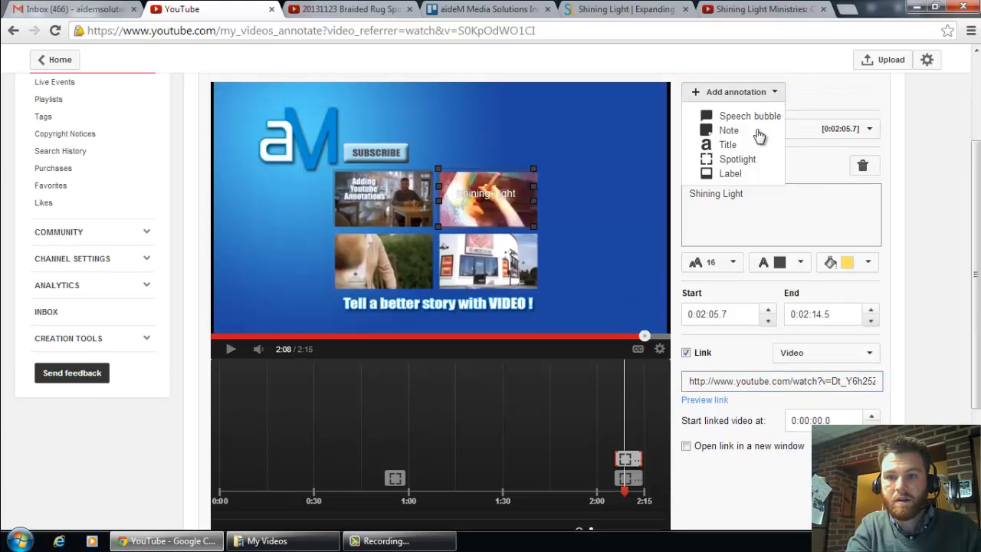
pyautogui.click(737, 160)
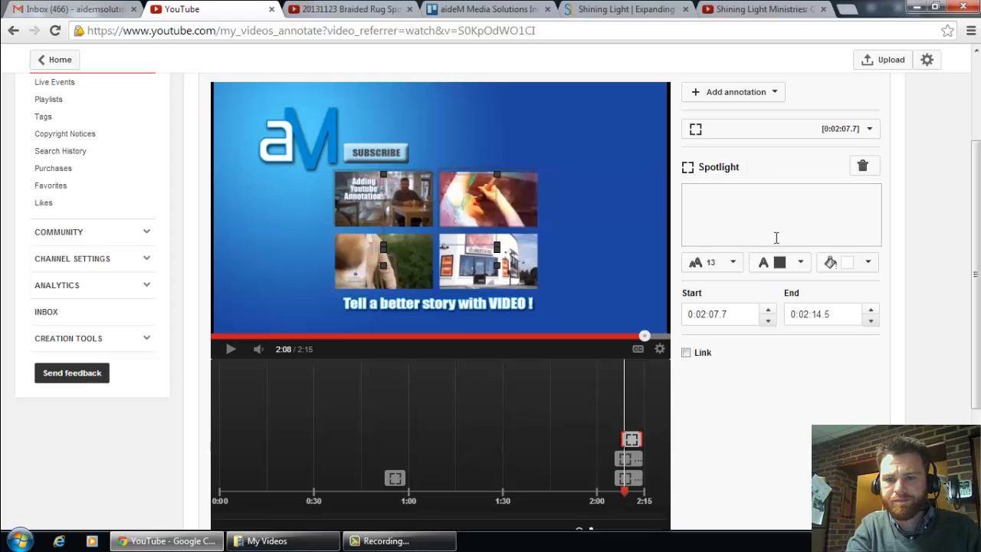
pyautogui.moveTo(462, 239)
pyautogui.mouseDown()
pyautogui.moveTo(412, 283)
pyautogui.moveTo(403, 276)
pyautogui.mouseUp()
pyautogui.moveTo(323, 303)
pyautogui.mouseDown()
pyautogui.moveTo(339, 289)
pyautogui.moveTo(340, 310)
pyautogui.mouseUp()
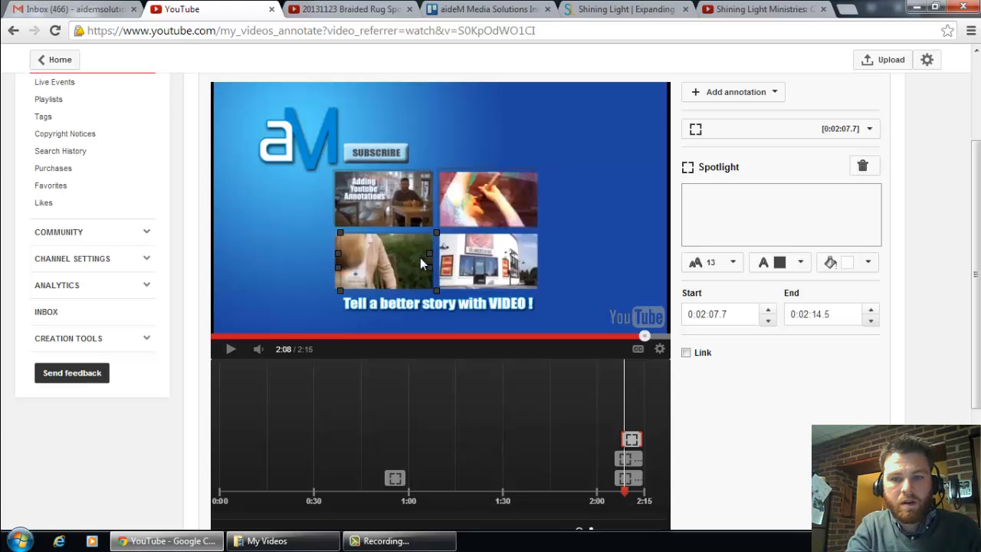
# Step: Caption the lower-left thumbnail's spotlight with the funeral home's short name, "Charles Snyder", in white text
pyautogui.click(727, 217)
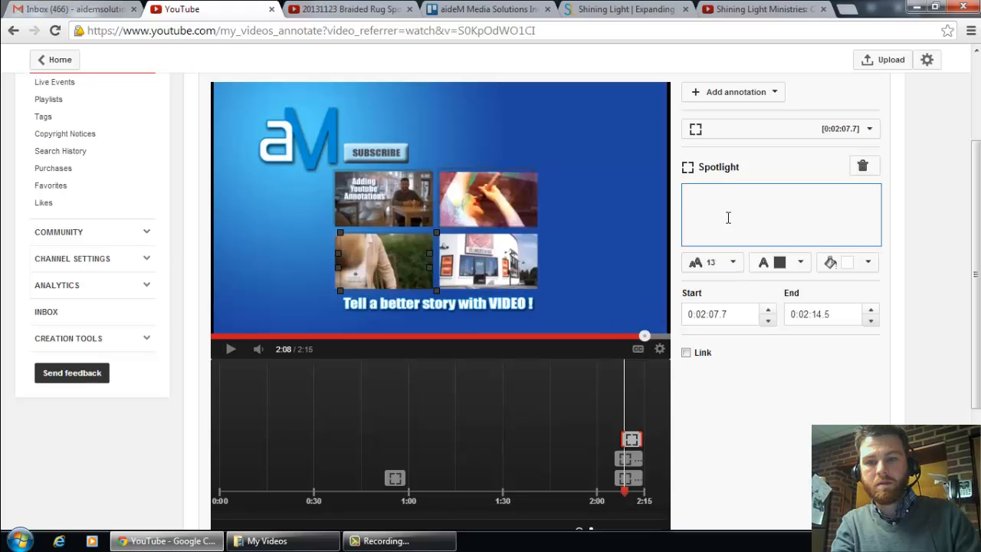
pyautogui.write('Charles Sn')
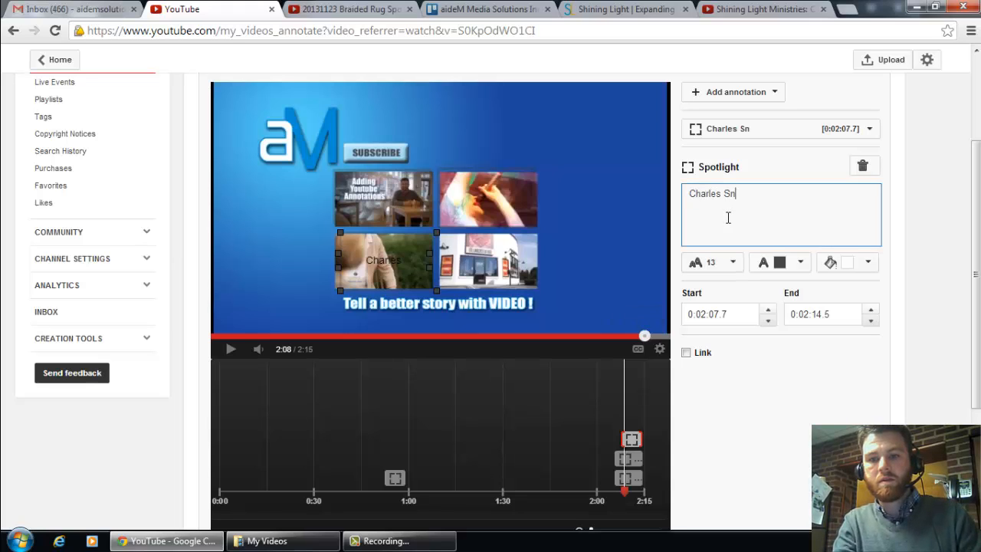
pyautogui.write('yder Funera')
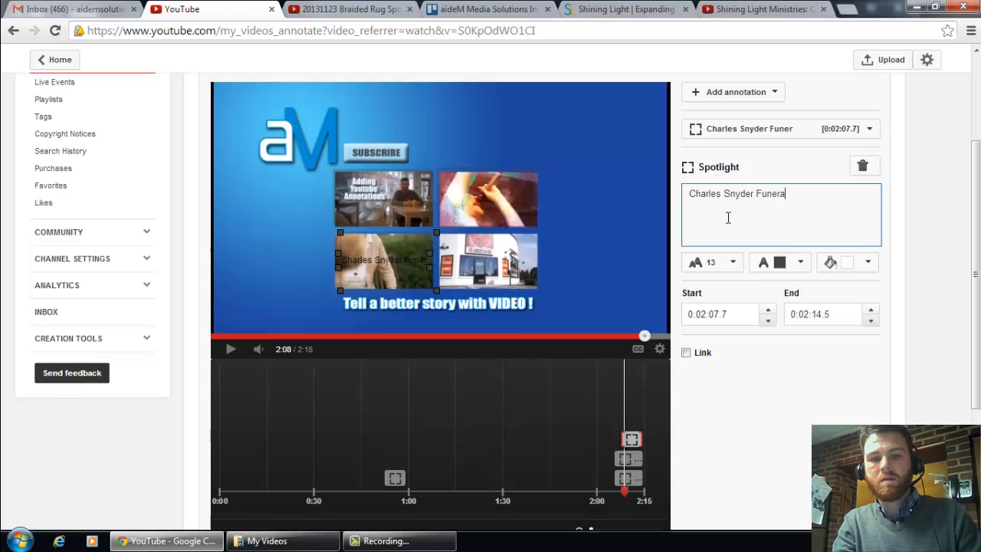
pyautogui.write('l Homes')
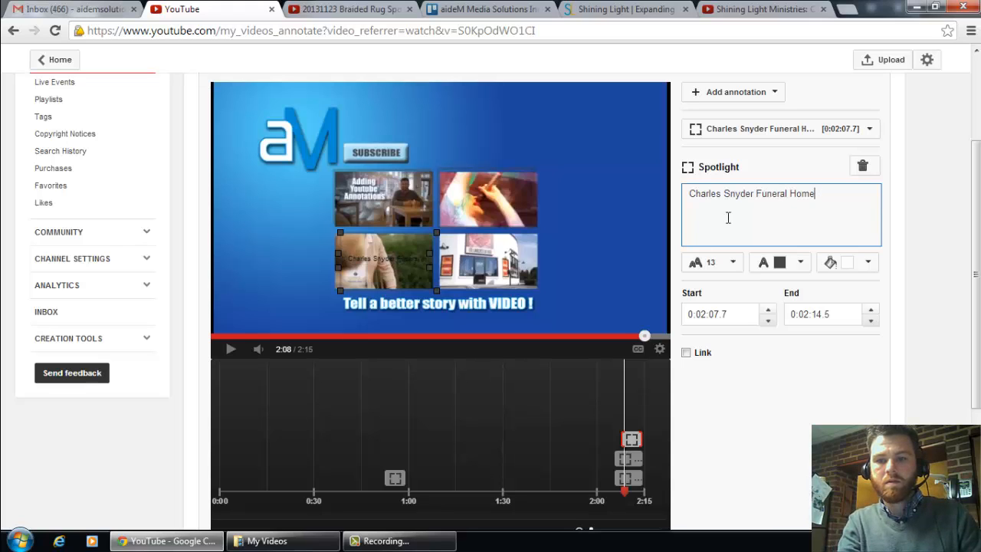
pyautogui.press('BackSpace')
pyautogui.press('BackSpace')
pyautogui.press('BackSpace')
pyautogui.press('BackSpace')
pyautogui.press('BackSpace')
pyautogui.press('BackSpace')
pyautogui.press('BackSpace')
pyautogui.press('BackSpace')
pyautogui.press('BackSpace')
pyautogui.press('BackSpace')
pyautogui.press('BackSpace')
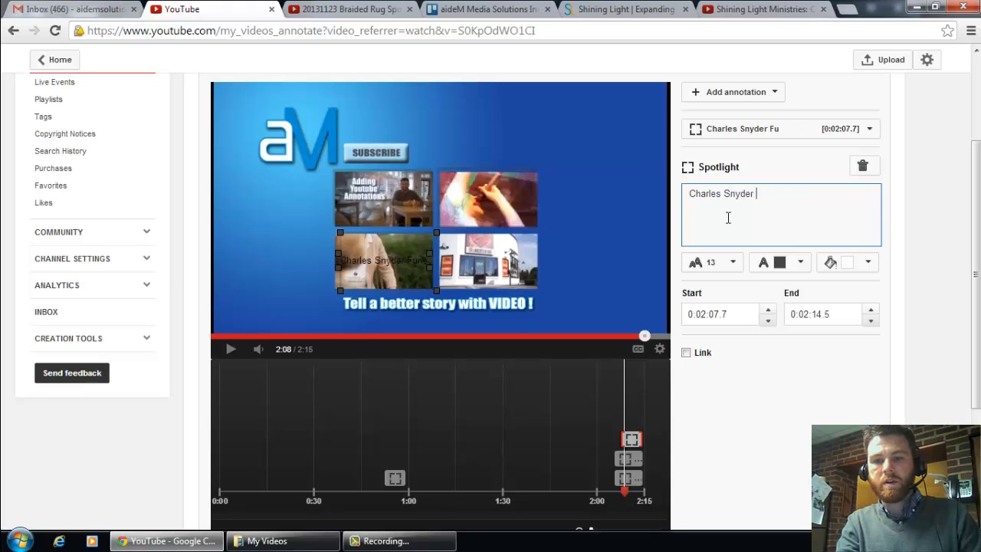
pyautogui.write('r')
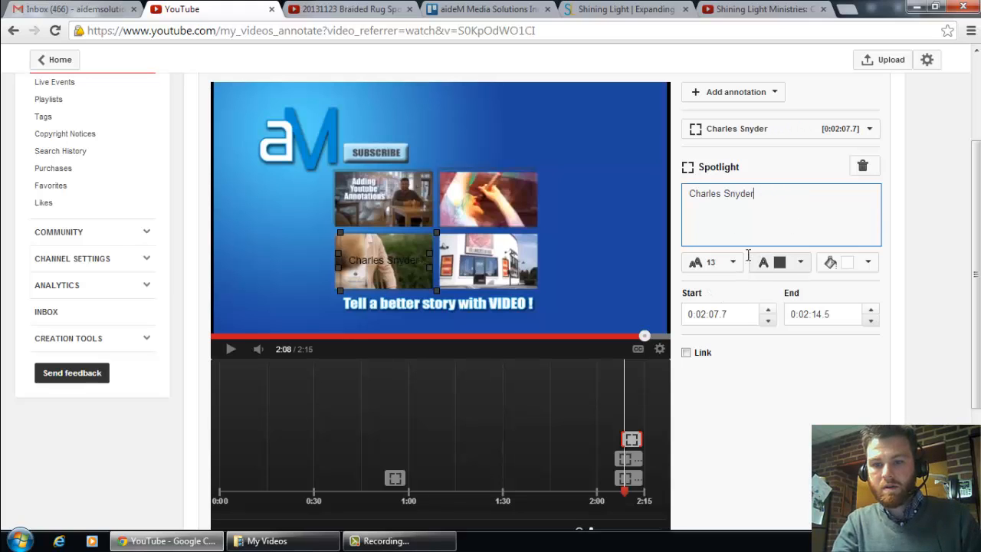
pyautogui.click(800, 262)
pyautogui.click(758, 282)
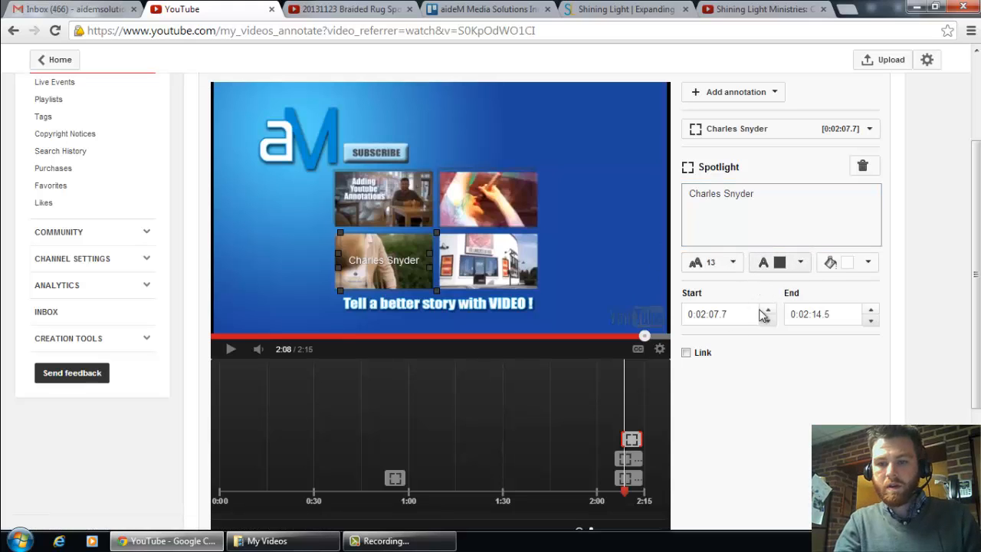
# Step: Enable a Video link for the spotlight and copy the address of the "20131004 Snyder Funeral Homes Ladies" video page on YouTube
pyautogui.click(685, 352)
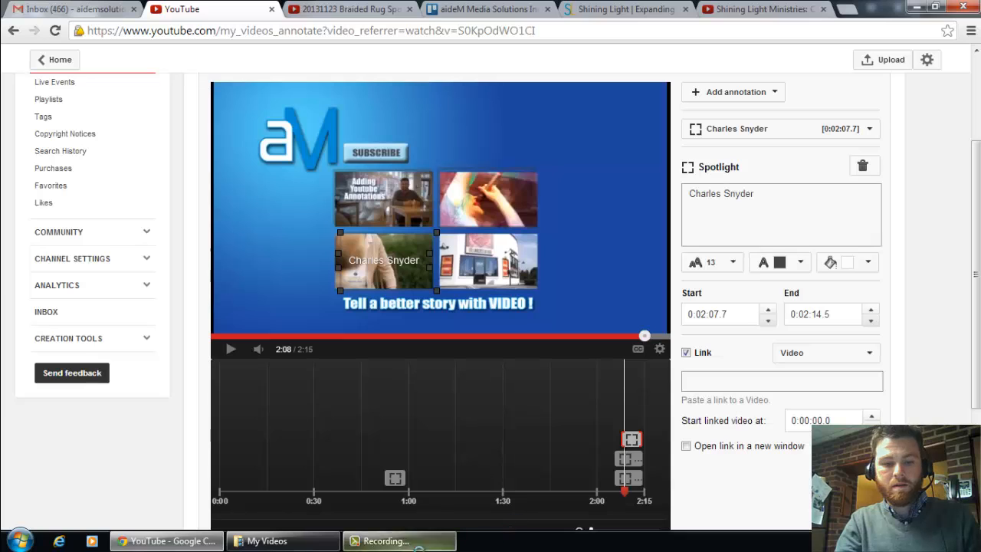
pyautogui.click(420, 547)
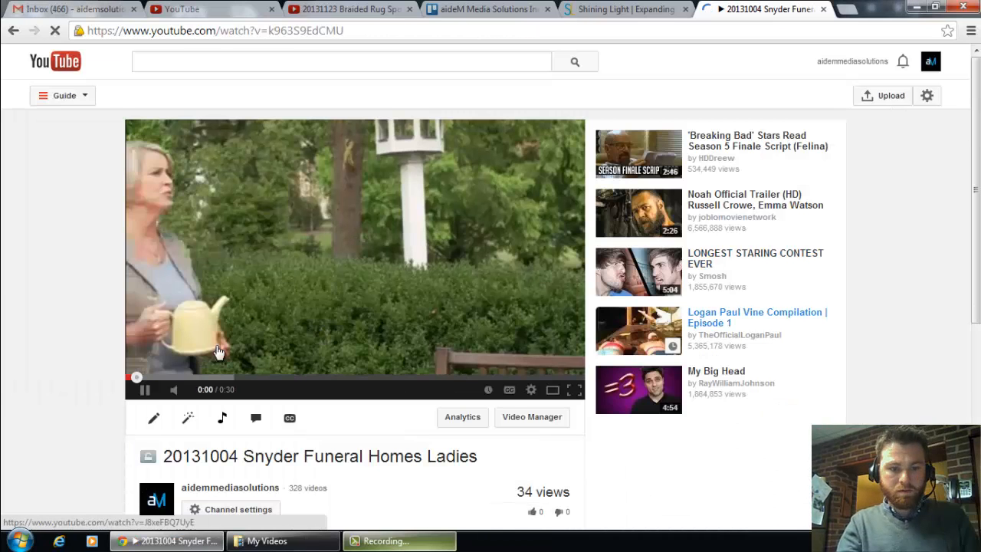
pyautogui.click(146, 391)
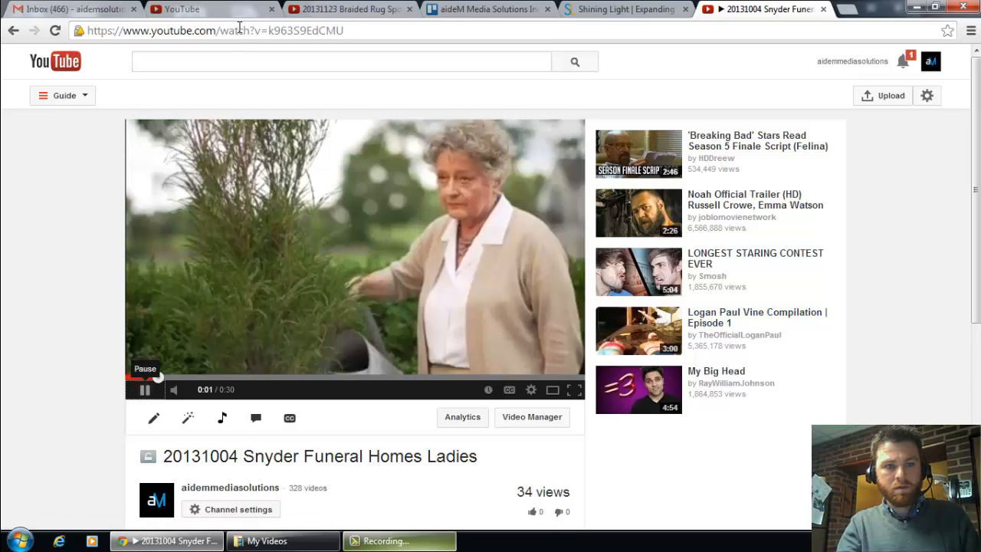
pyautogui.click(240, 32)
pyautogui.hotkey('ctrl', 'c')
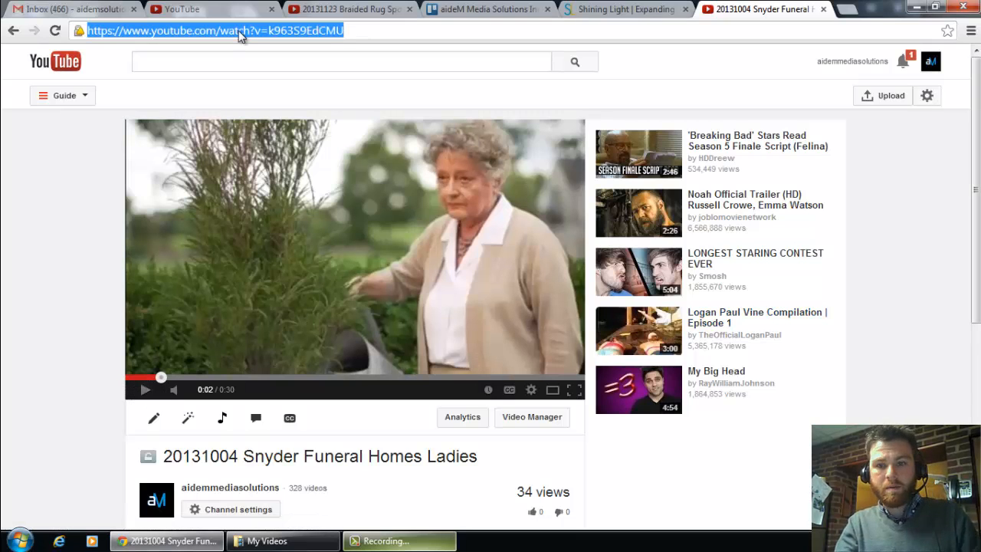
pyautogui.click(234, 9)
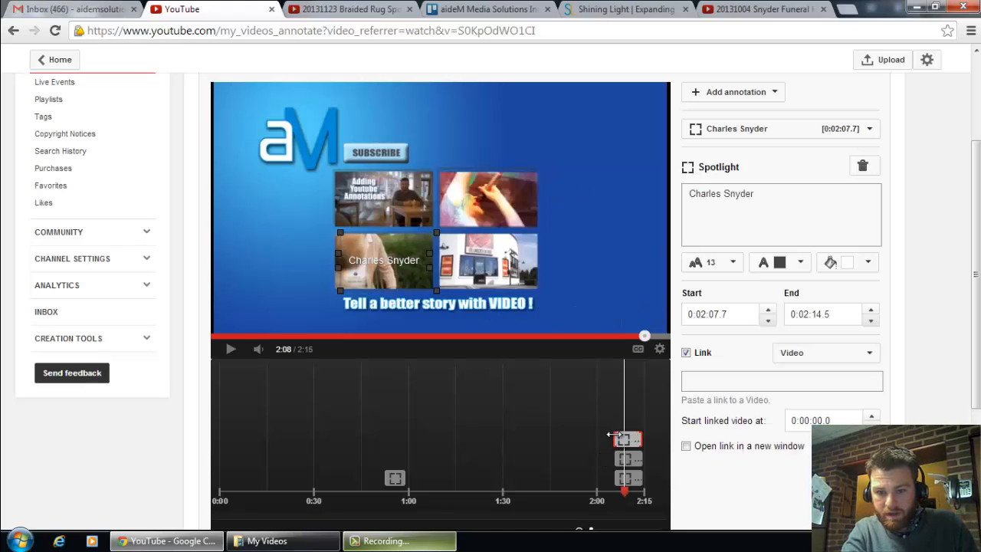
pyautogui.moveTo(613, 435); pyautogui.dragTo(606, 435)
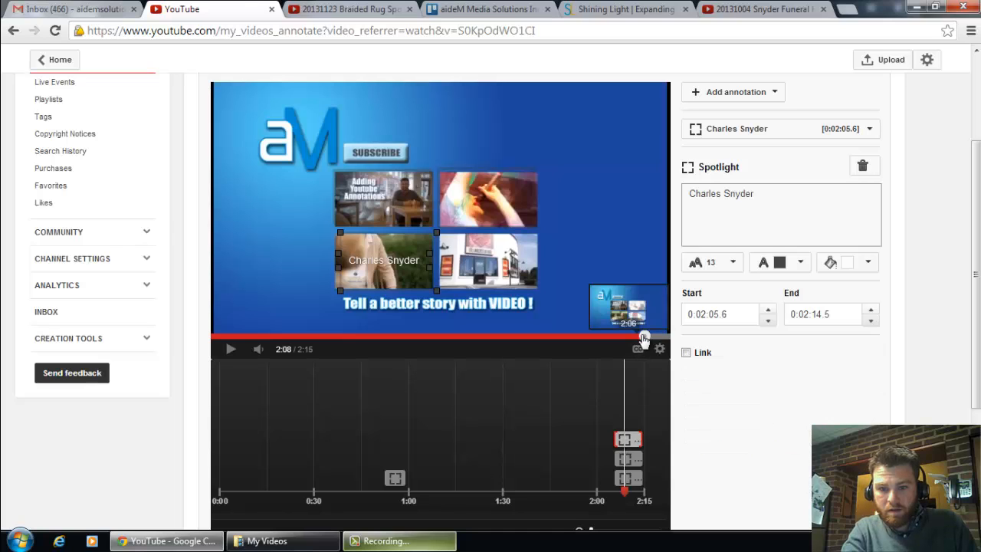
pyautogui.moveTo(635, 342)
pyautogui.mouseDown()
pyautogui.moveTo(621, 339)
pyautogui.moveTo(637, 341)
pyautogui.mouseUp()
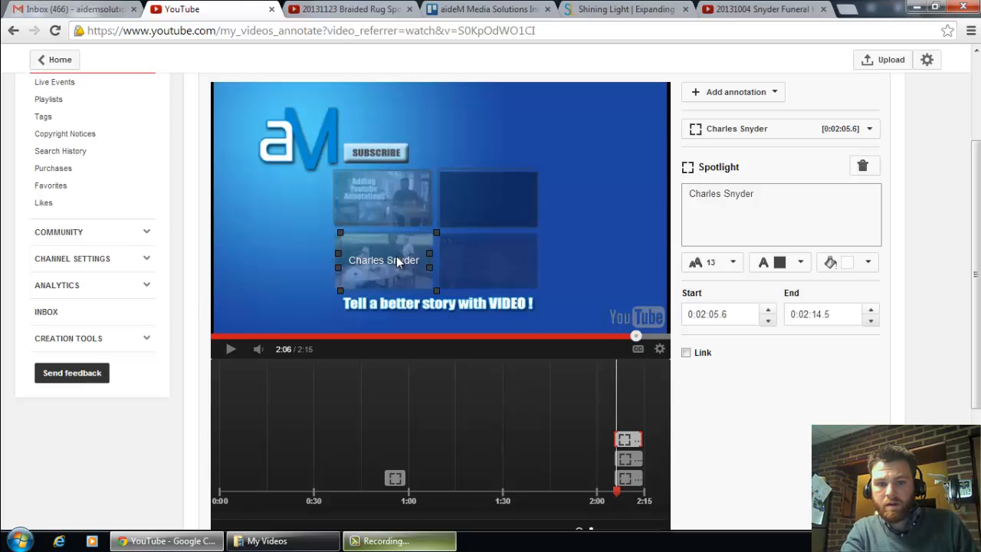
pyautogui.click(688, 354)
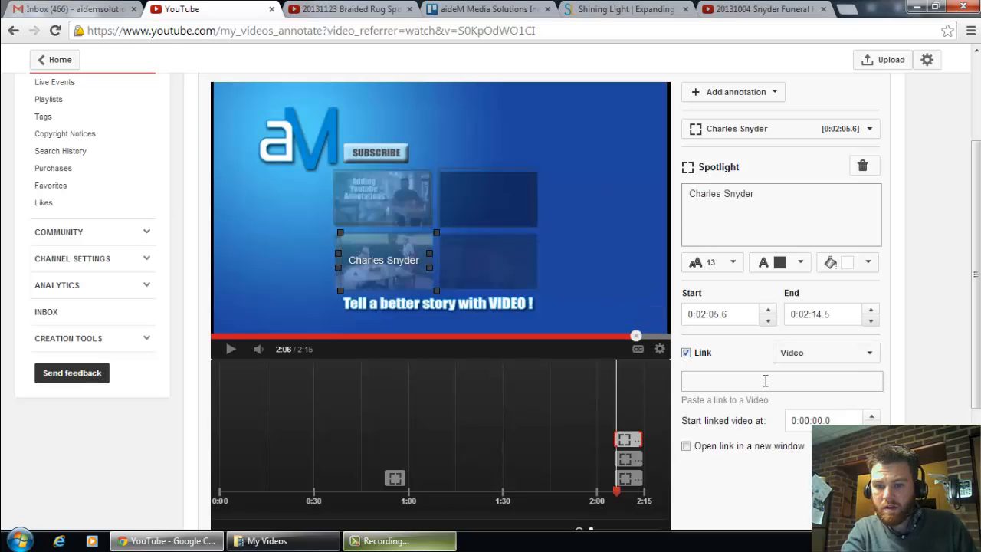
pyautogui.click(765, 380)
pyautogui.hotkey('ctrl', 'v')
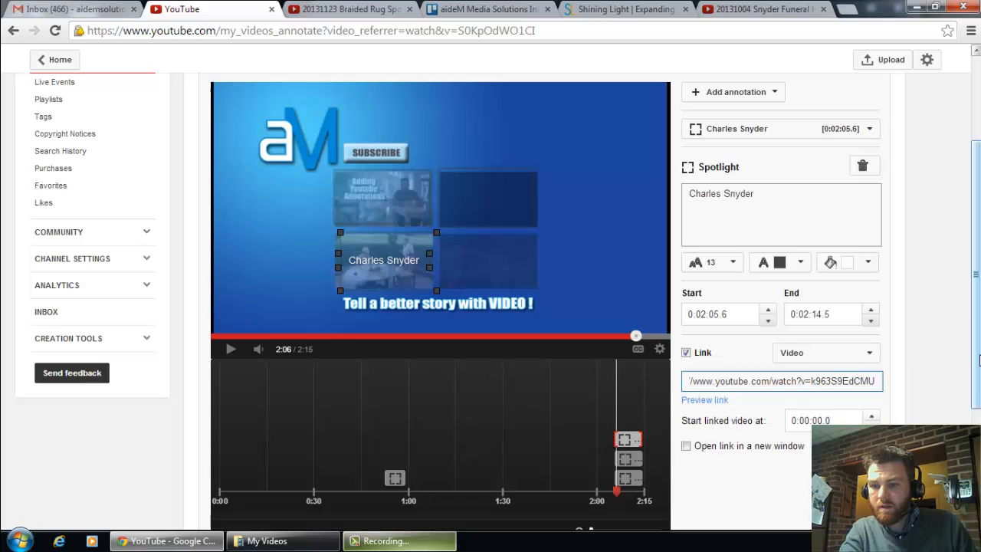
# Step: Play the video on to 2:07 and add a spotlight annotation fitted over the lower-right thumbnail
pyautogui.moveTo(976, 396); pyautogui.dragTo(975, 223)
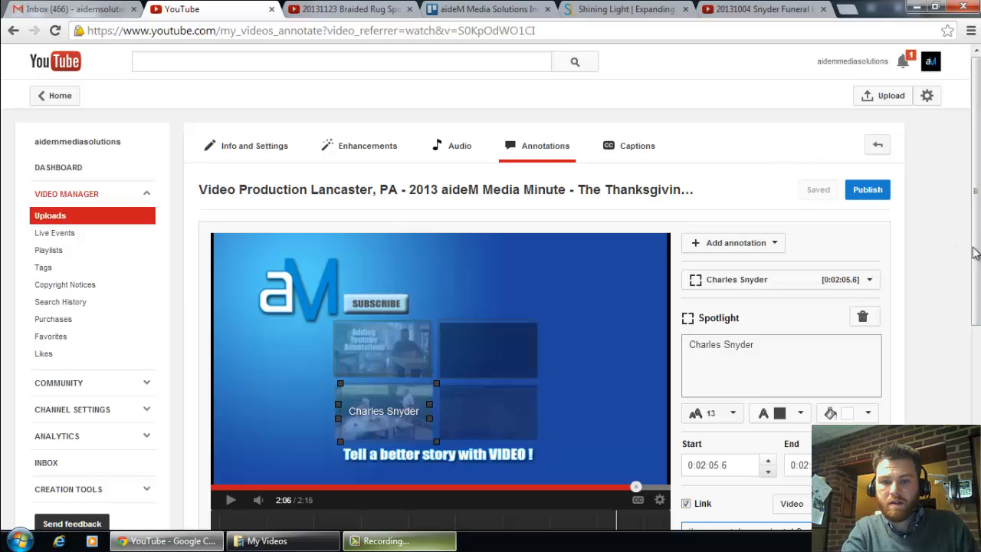
pyautogui.scroll(-2, 958, 306)
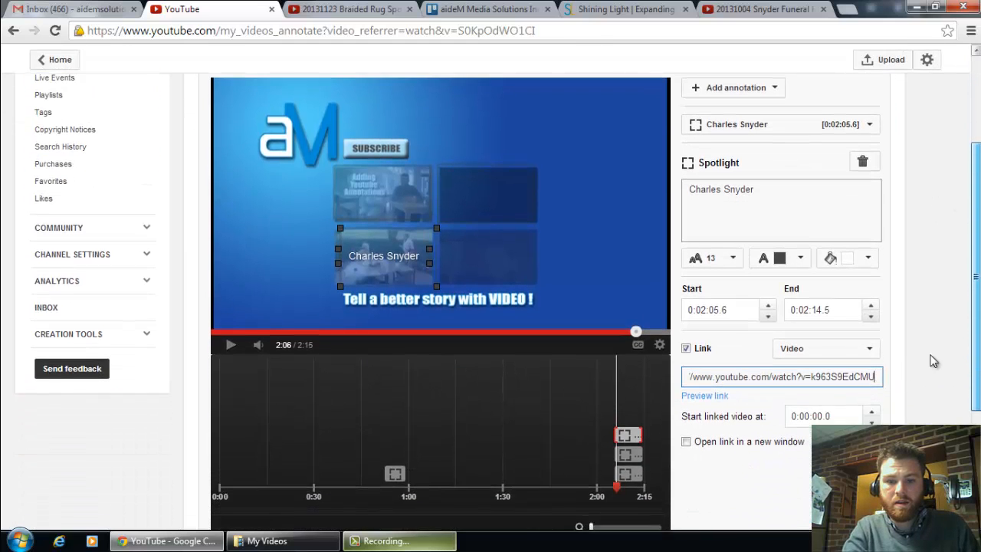
pyautogui.scroll(-1, 933, 360)
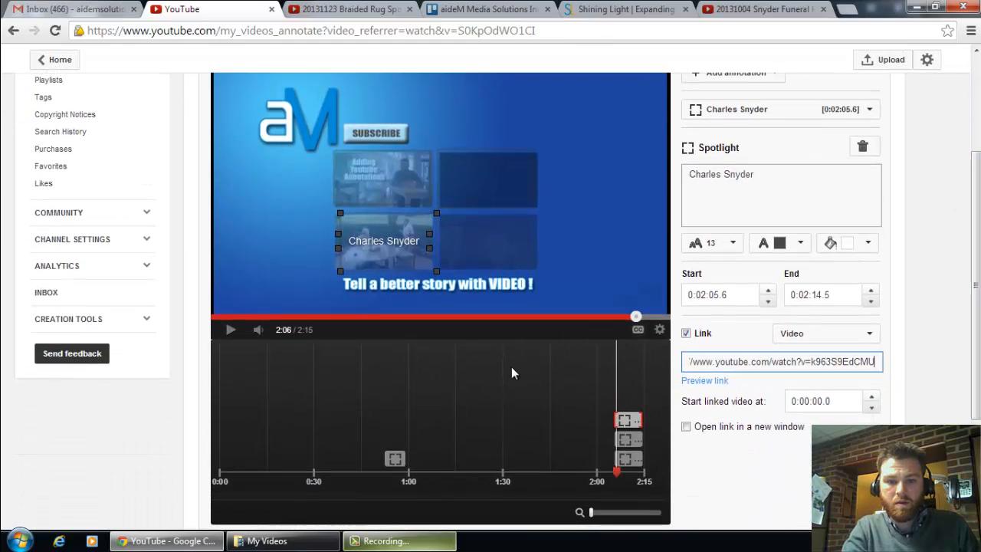
pyautogui.click(229, 331)
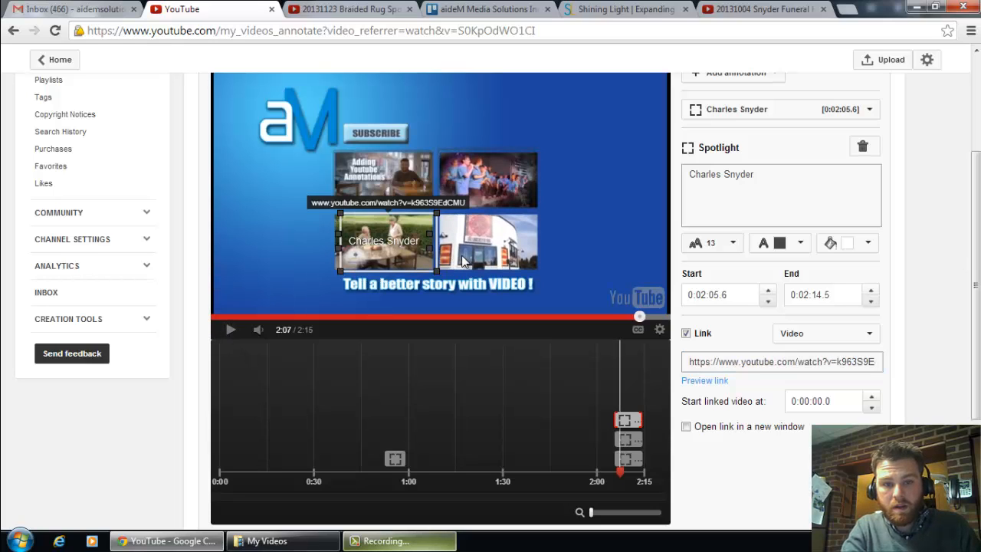
pyautogui.click(774, 74)
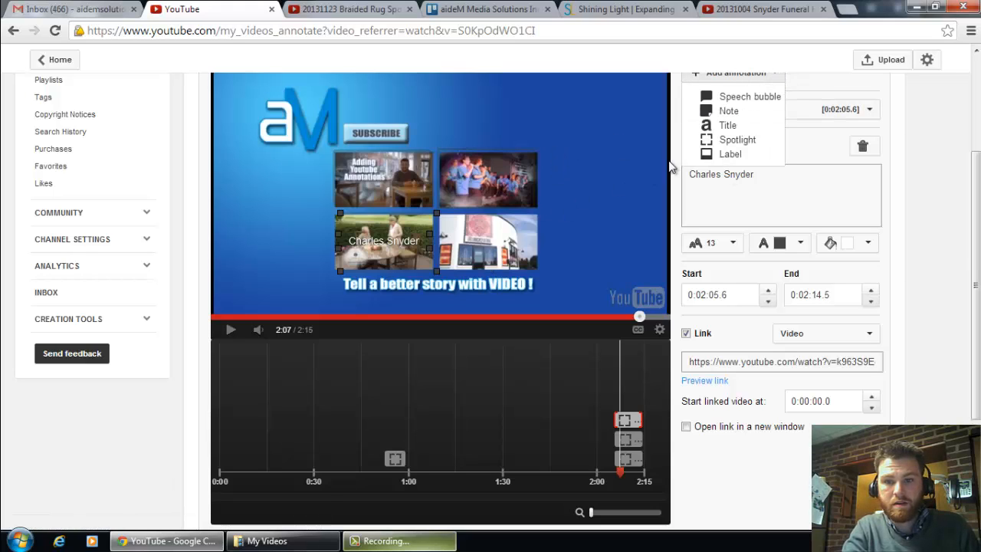
pyautogui.click(725, 139)
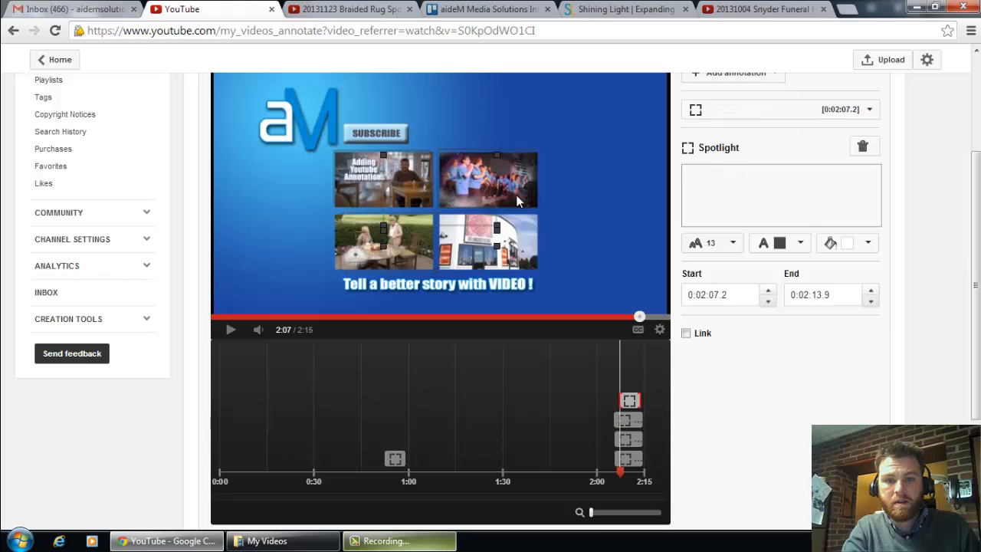
pyautogui.moveTo(509, 258); pyautogui.dragTo(534, 237)
# Step: Caption the lower-right thumbnail's spotlight "Lancaster Rug CO."
pyautogui.click(729, 207)
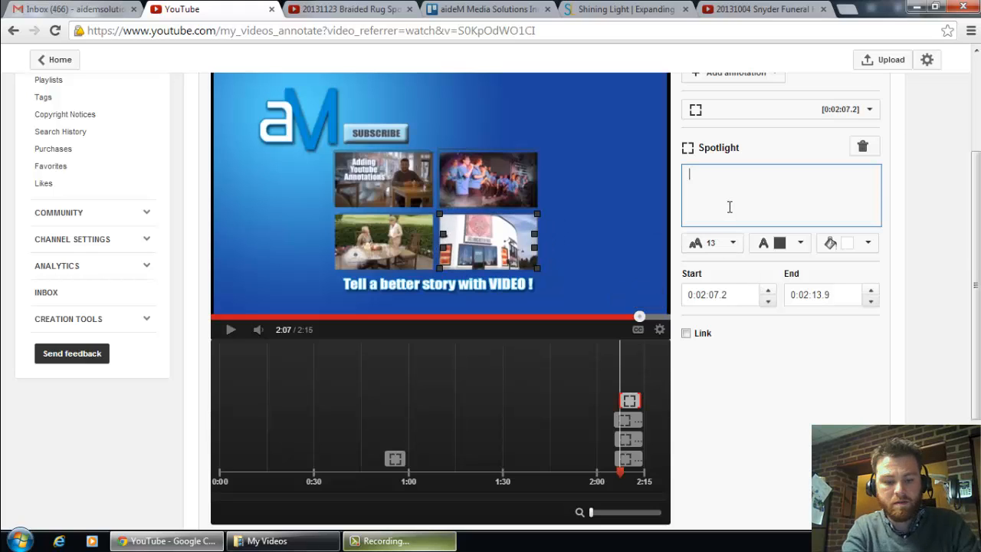
pyautogui.write('Lanca')
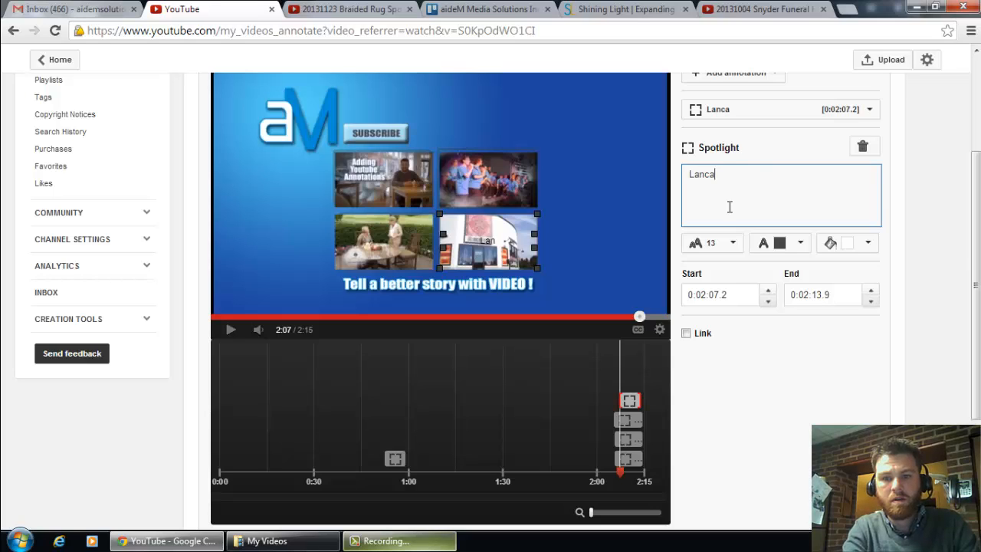
pyautogui.write('ster Rug CO.')
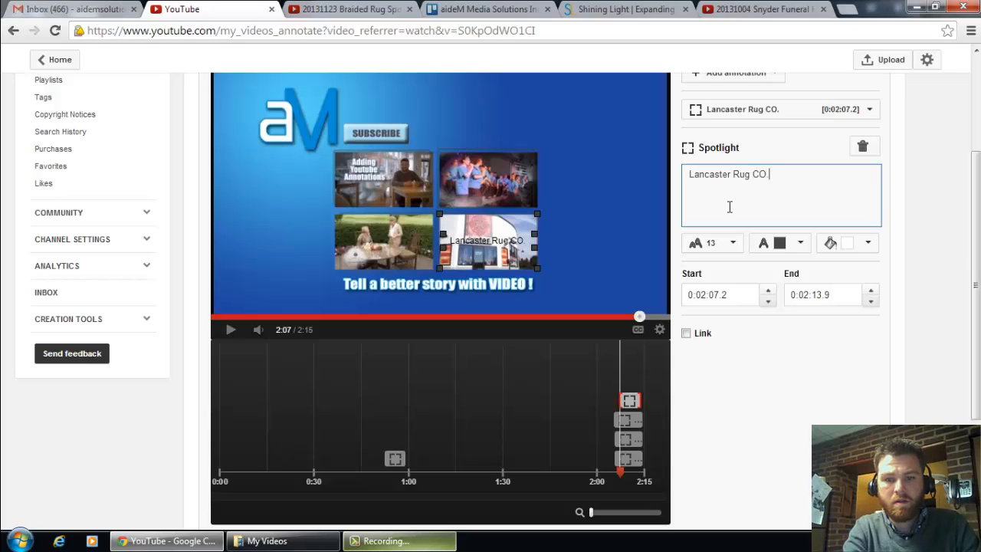
pyautogui.write('.')
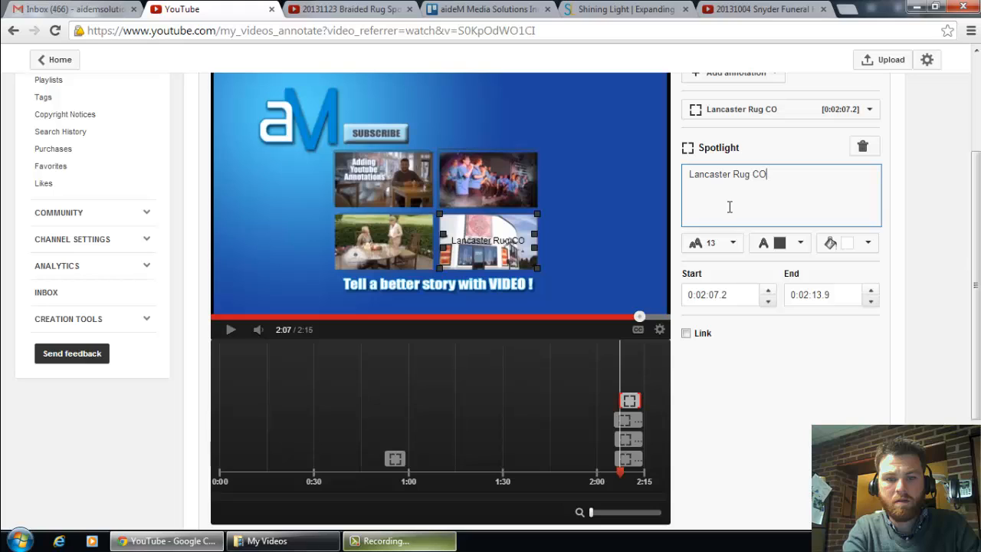
# Step: Finish the lower-right thumbnail's caption as "Lancaster Rug CO.", nudge its spotlight into place and give it a yellow background colour
pyautogui.moveTo(521, 235); pyautogui.dragTo(521, 236)
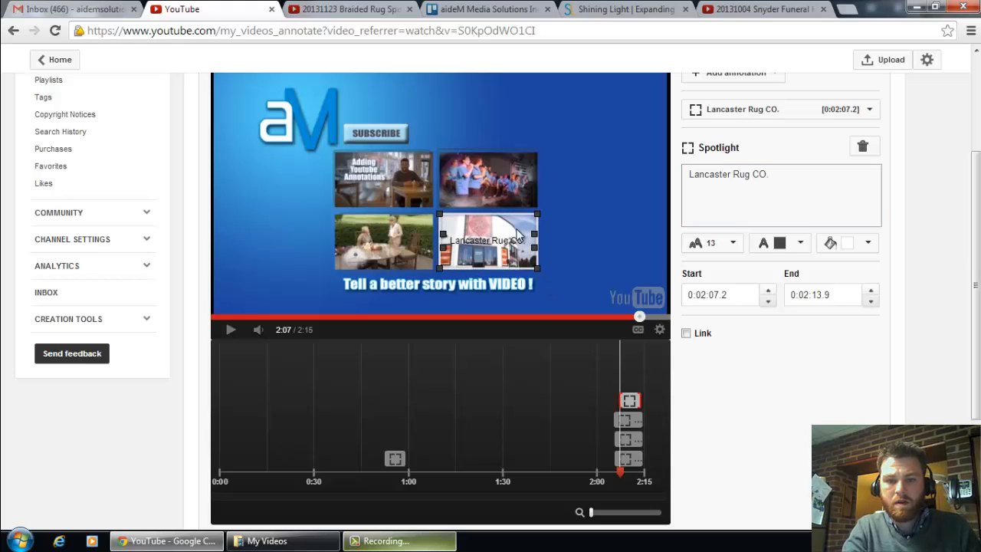
pyautogui.click(868, 244)
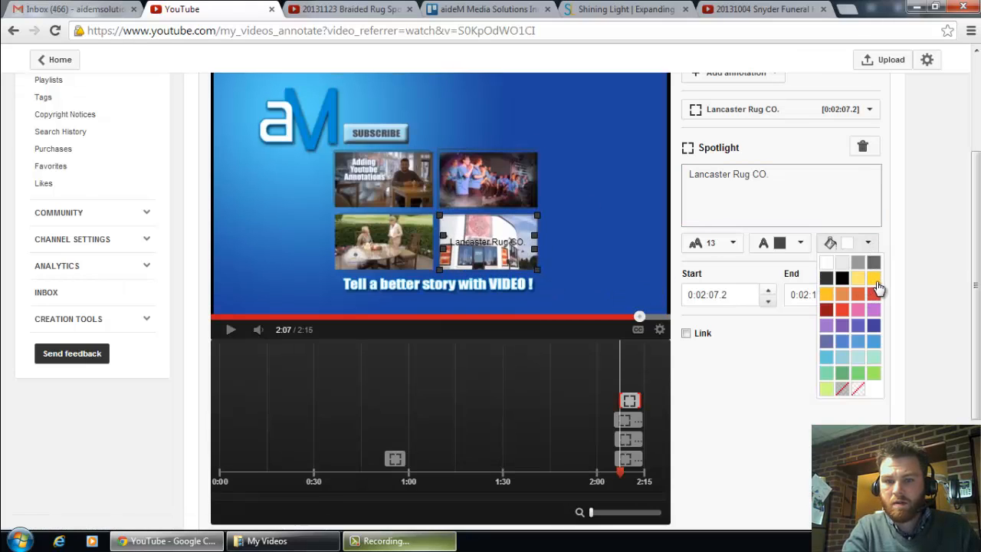
pyautogui.click(880, 286)
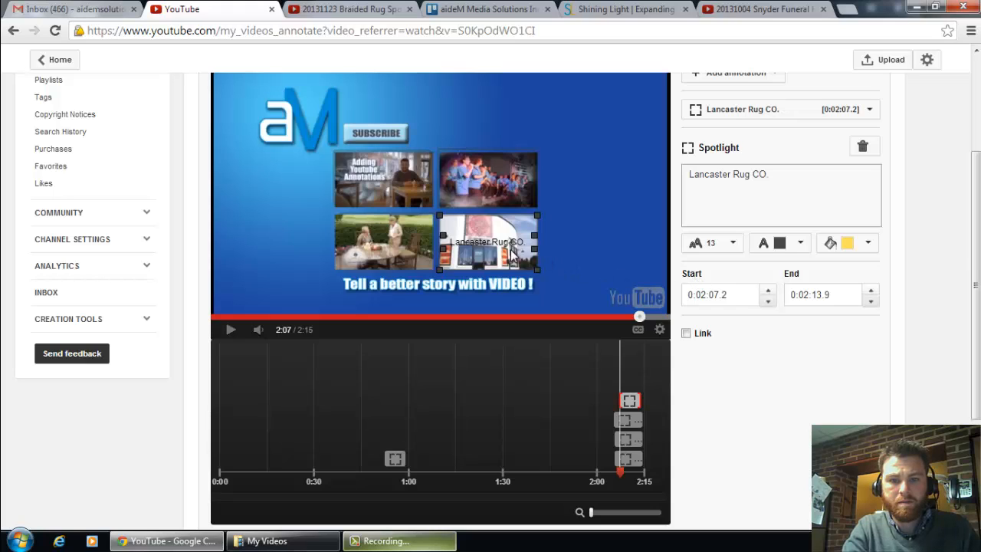
pyautogui.click(685, 332)
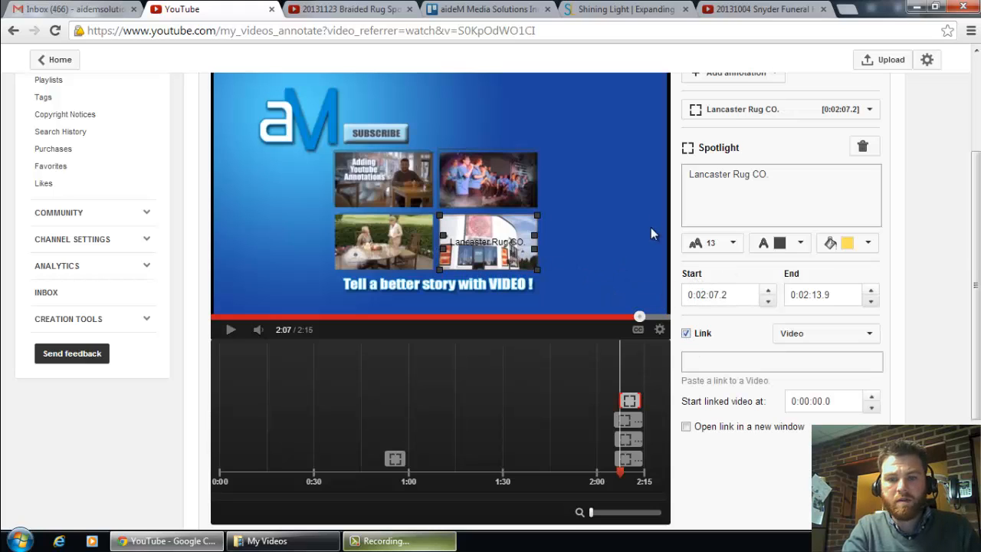
pyautogui.click(383, 9)
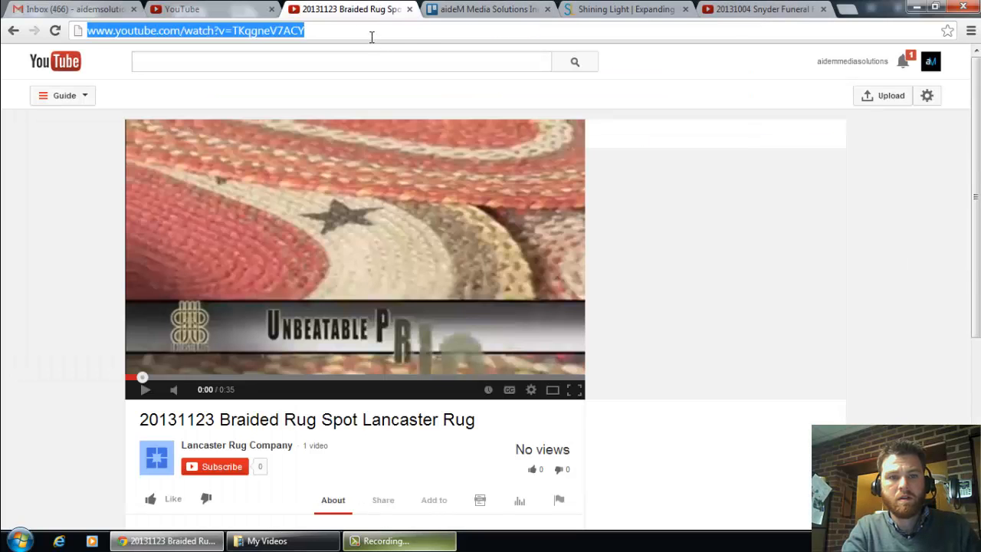
pyautogui.tripleClick(371, 37)
pyautogui.hotkey('ctrl', 'c')
pyautogui.click(254, 9)
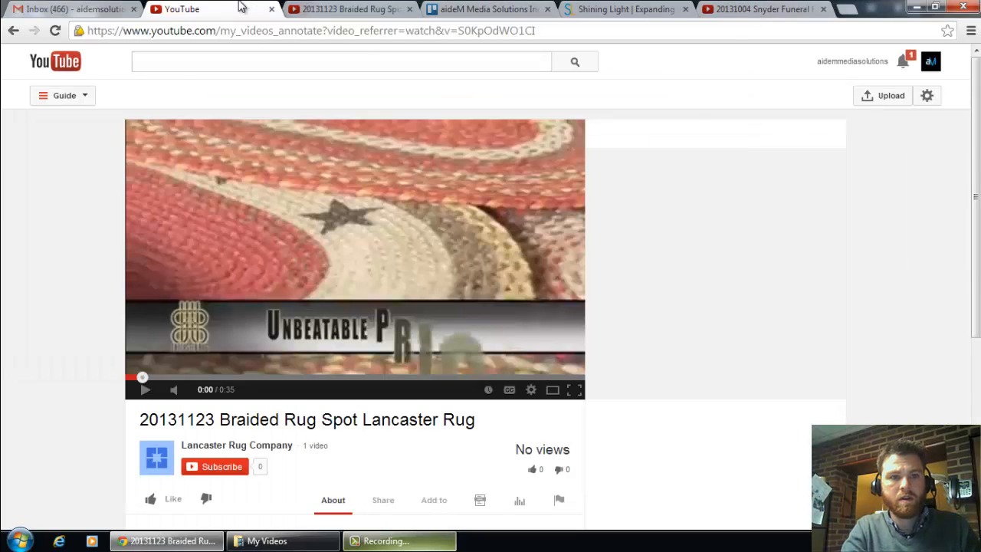
pyautogui.click(761, 362)
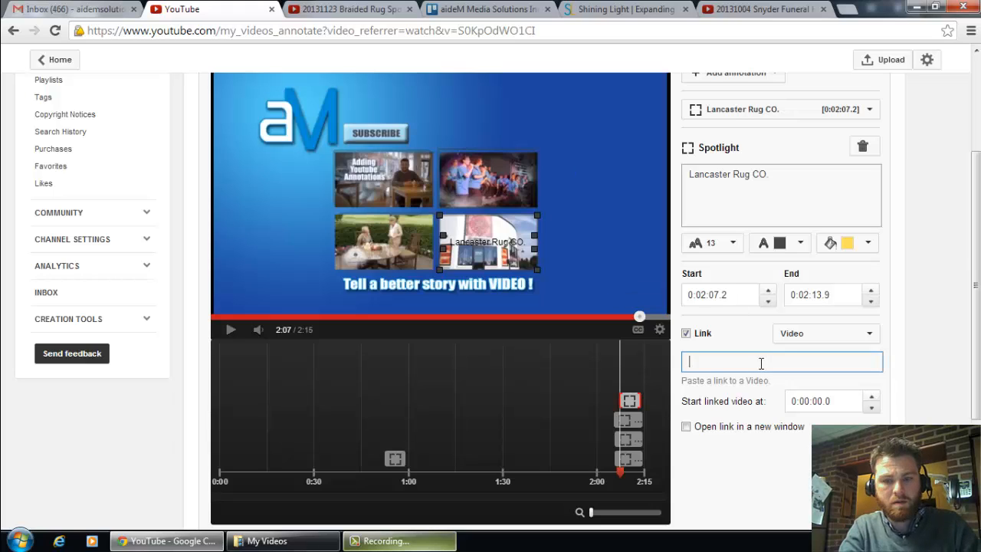
pyautogui.hotkey('ctrl', 'v')
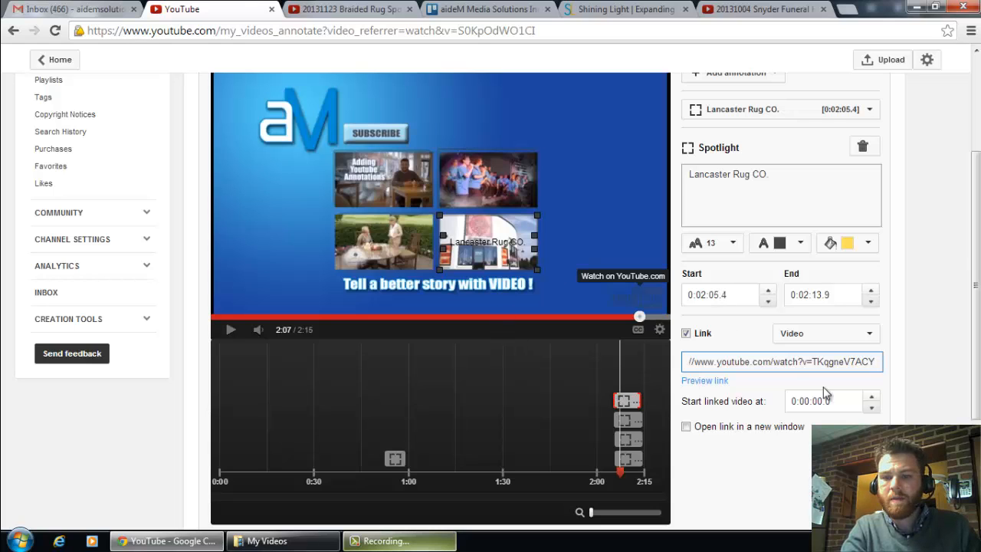
# Step: Add a spotlight annotation and fit it over the SUBSCRIBE graphic beside the aM logo
pyautogui.scroll(3, 937, 373)
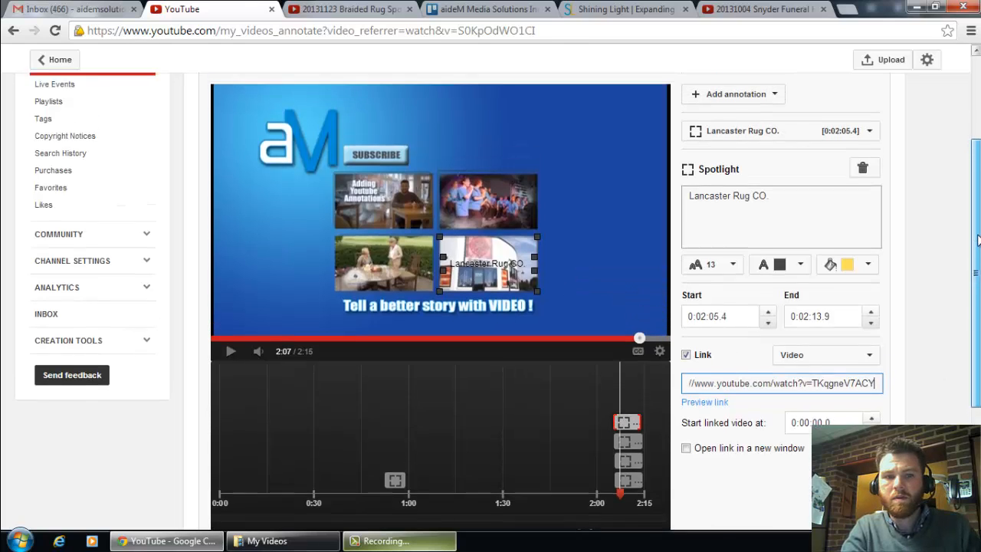
pyautogui.scroll(-1, 763, 127)
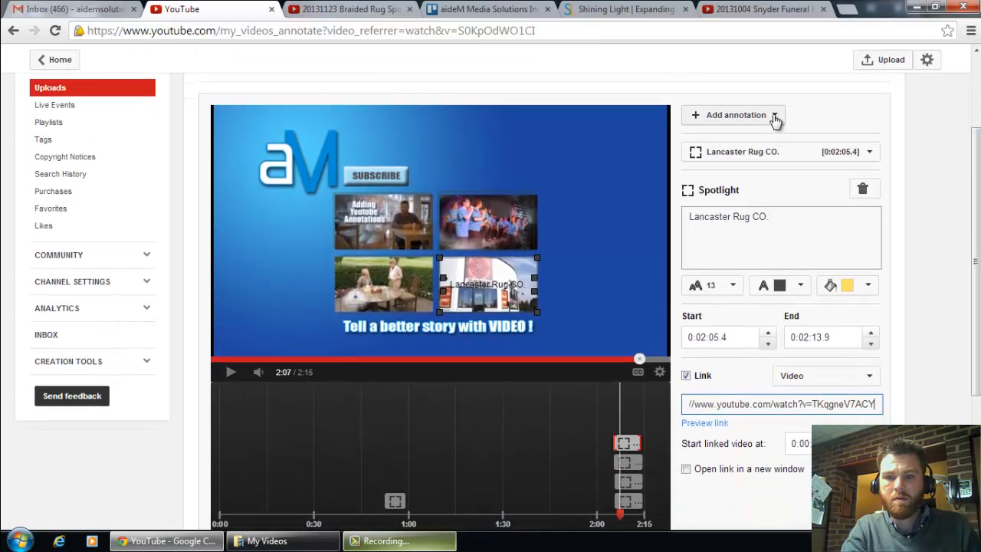
pyautogui.click(774, 116)
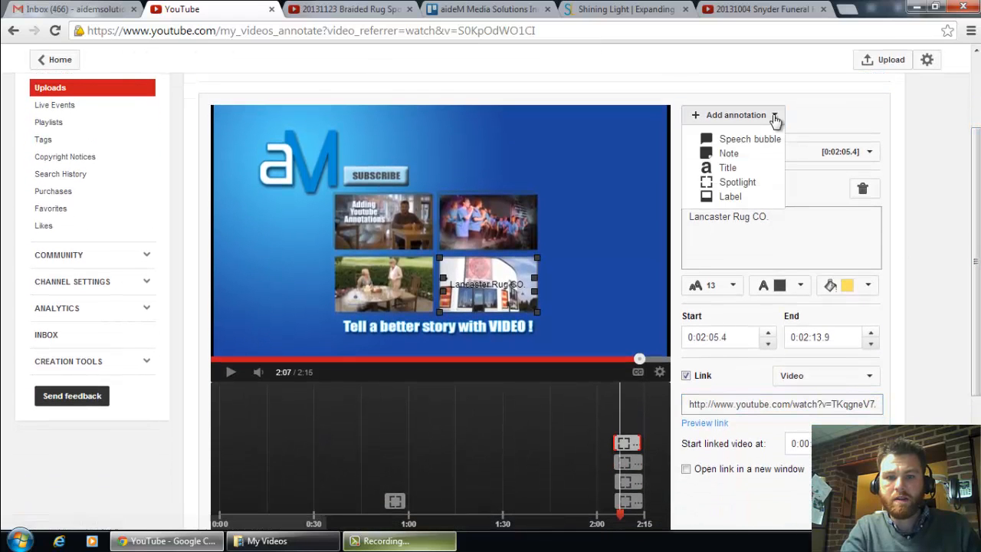
pyautogui.click(737, 182)
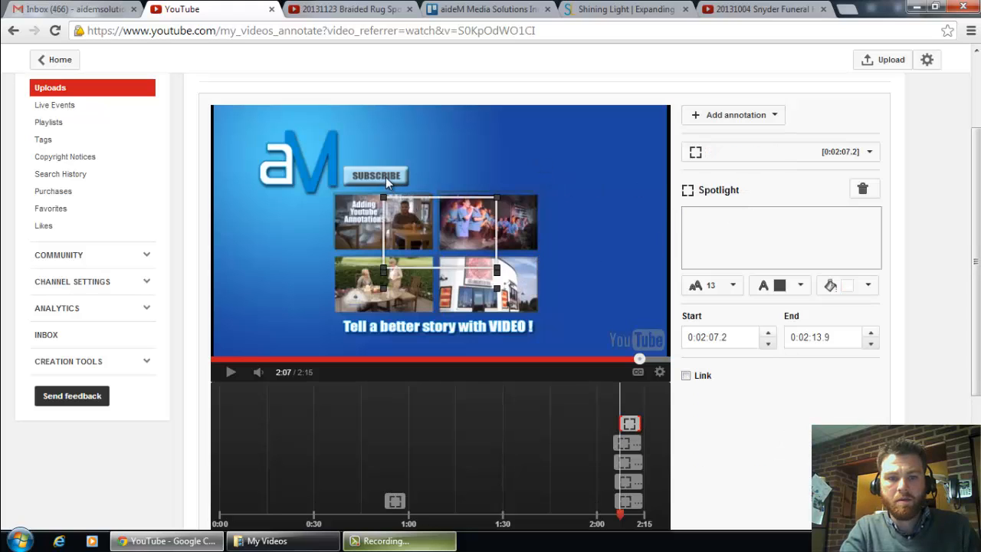
pyautogui.moveTo(417, 218)
pyautogui.mouseDown()
pyautogui.moveTo(373, 157)
pyautogui.moveTo(379, 137)
pyautogui.mouseUp()
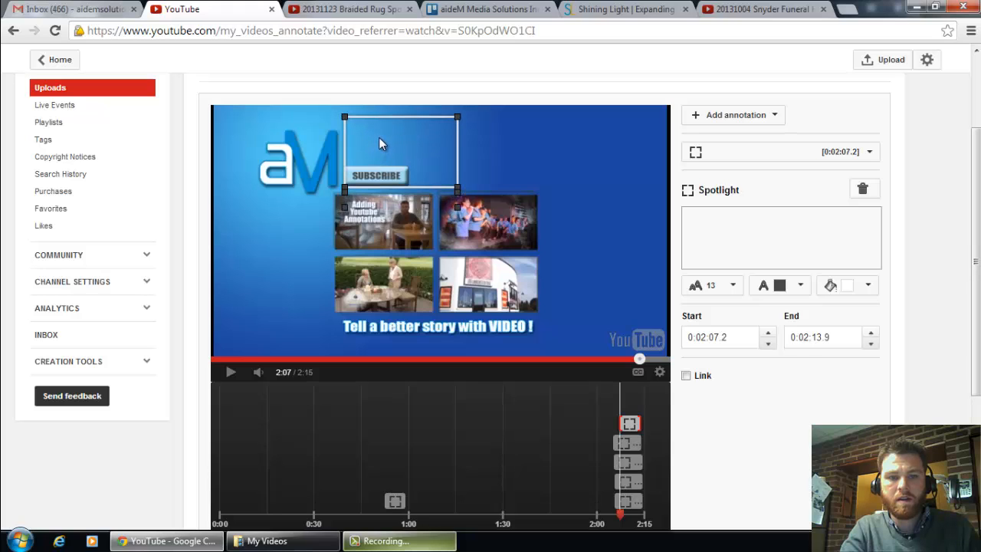
pyautogui.moveTo(457, 118); pyautogui.dragTo(407, 165)
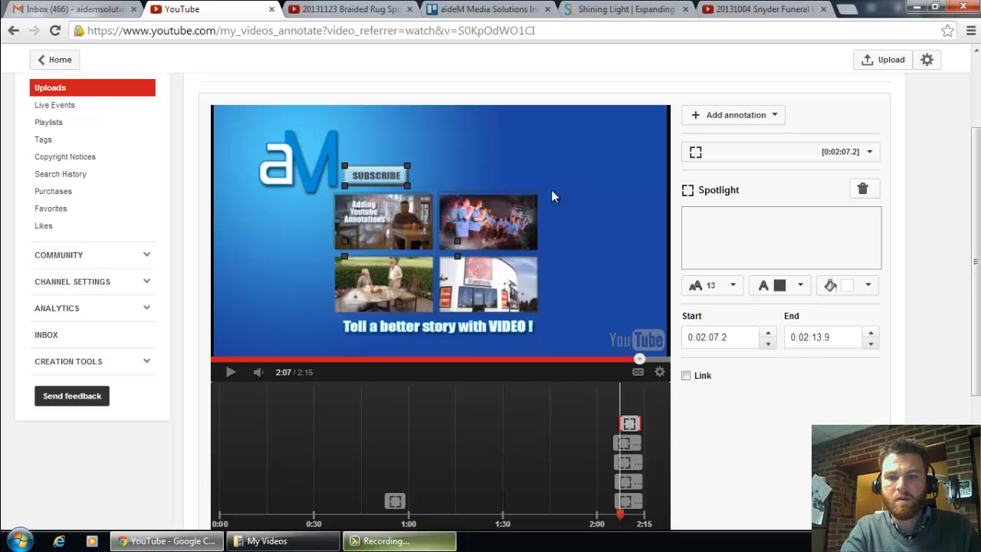
# Step: Give the SUBSCRIBE spotlight a yellow background colour and enable a link of type Subscribe
pyautogui.click(871, 288)
pyautogui.click(876, 324)
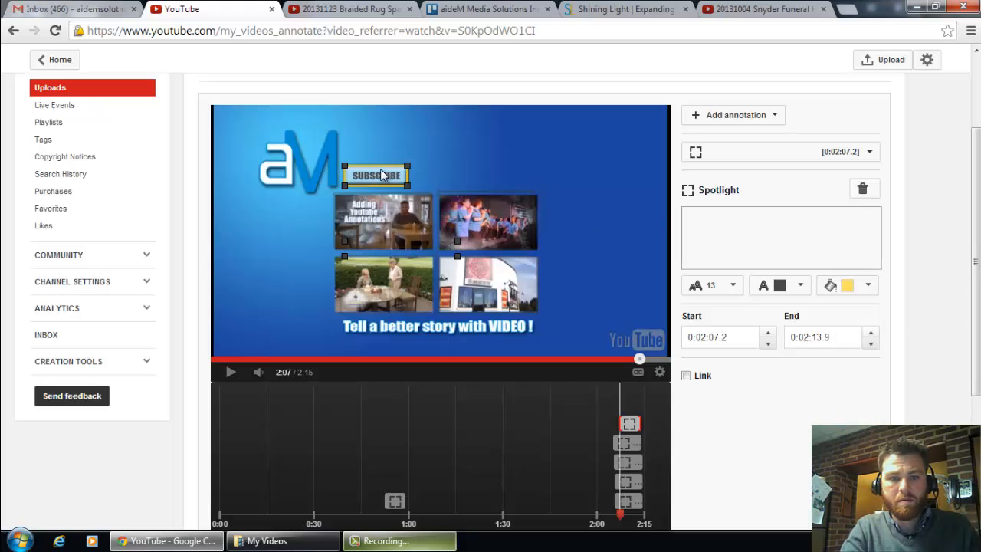
pyautogui.click(685, 375)
pyautogui.click(843, 379)
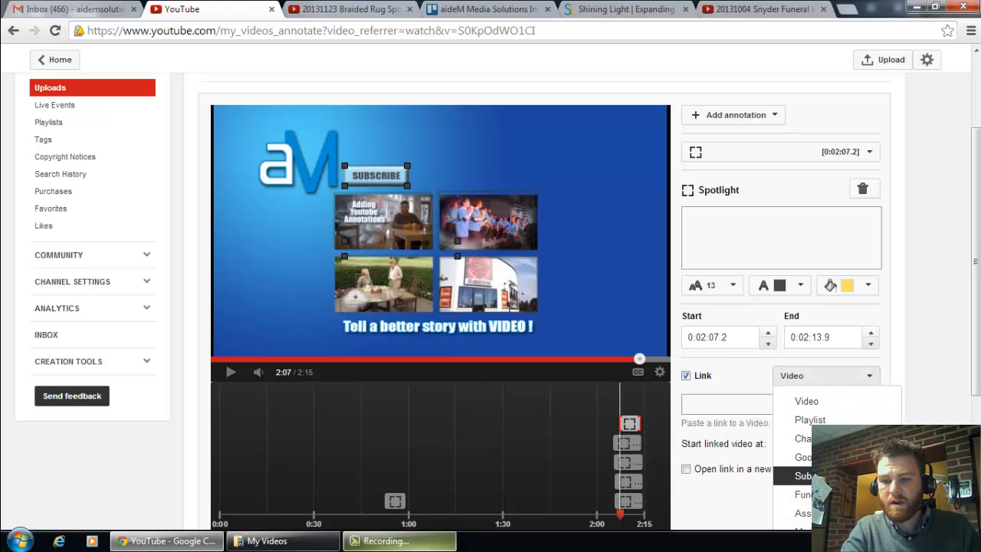
pyautogui.click(801, 475)
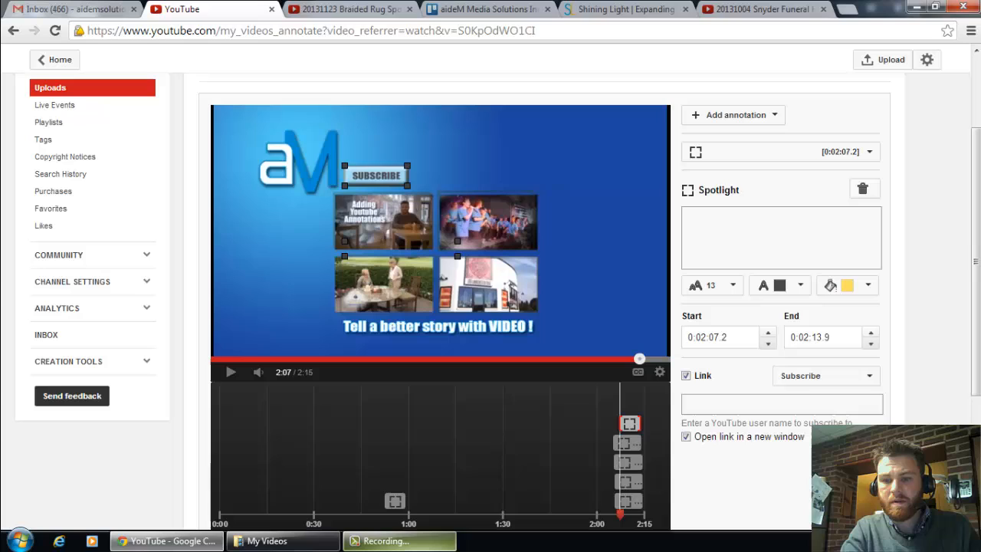
# Step: Enter aidemmediasolutions as the YouTube user name that the SUBSCRIBE spotlight's link subscribes to
pyautogui.click(769, 404)
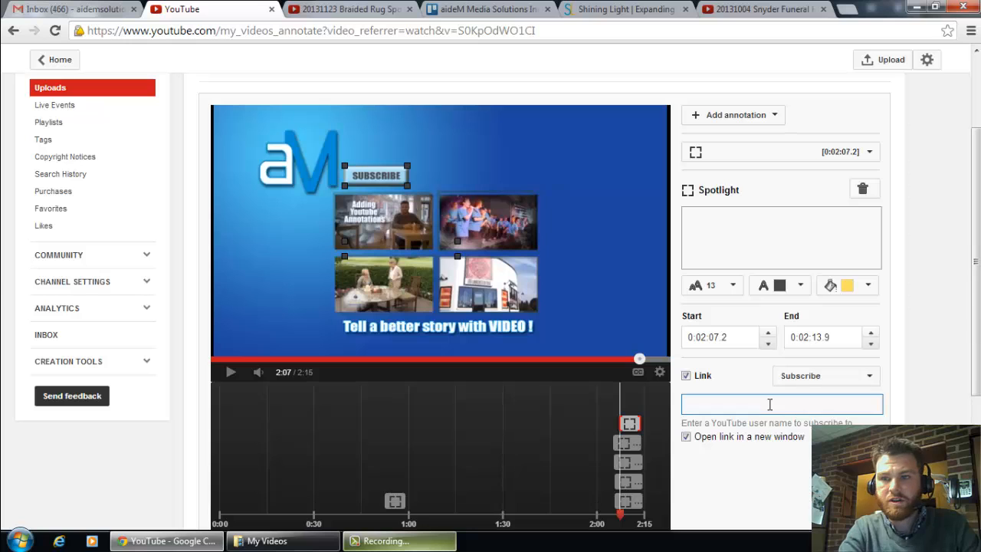
pyautogui.moveTo(975, 310); pyautogui.dragTo(974, 347)
pyautogui.write('aid')
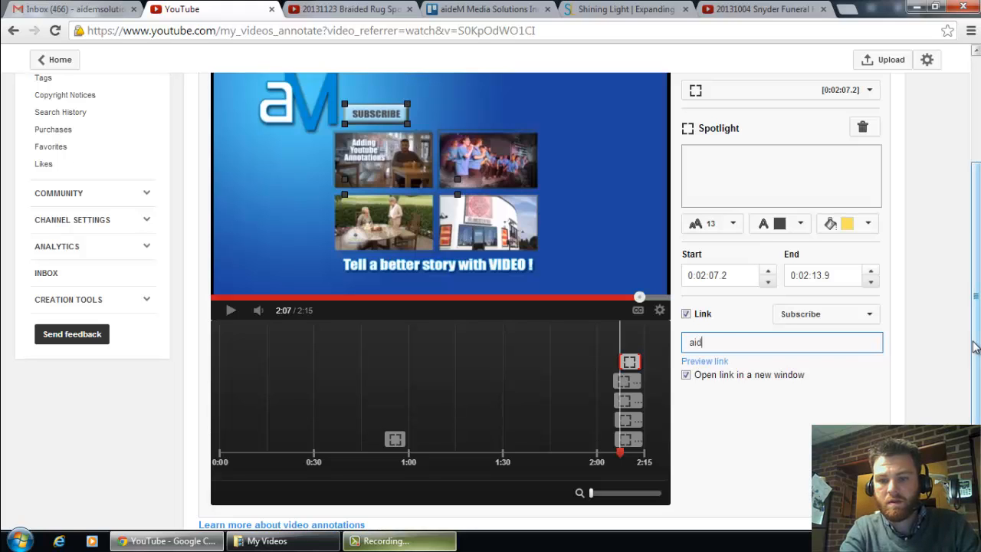
pyautogui.write('em?sub_co')
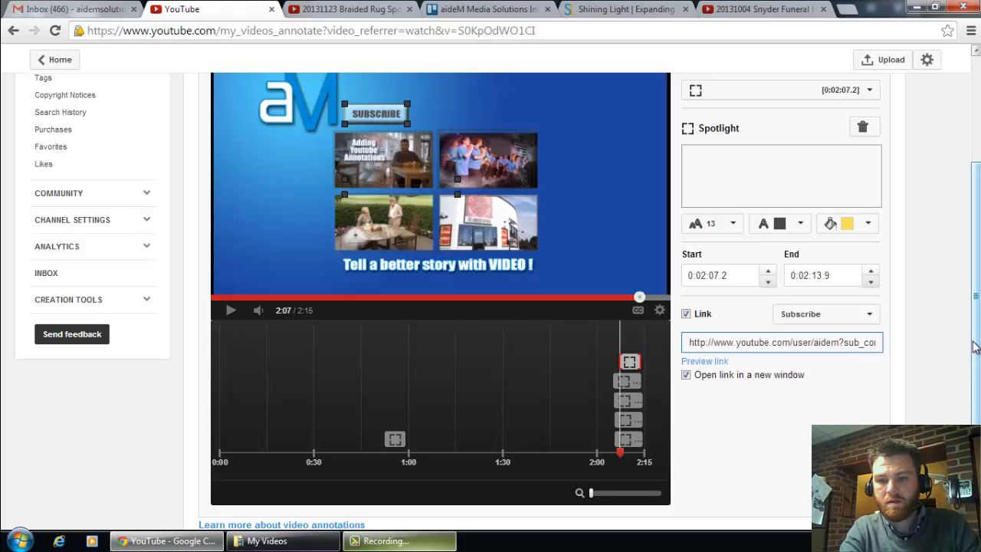
pyautogui.tripleClick(876, 341)
pyautogui.write('aidem')
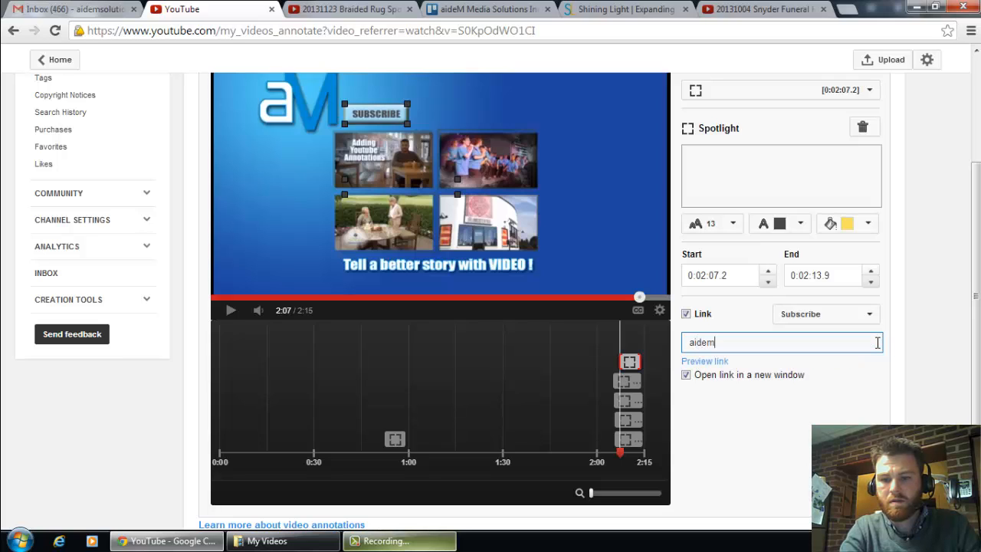
pyautogui.write('media')
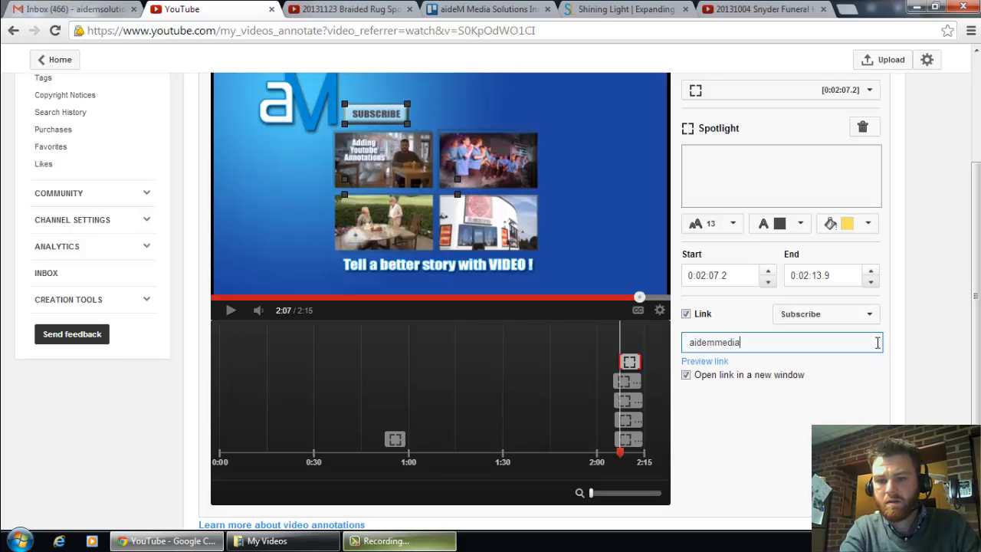
pyautogui.write('sol')
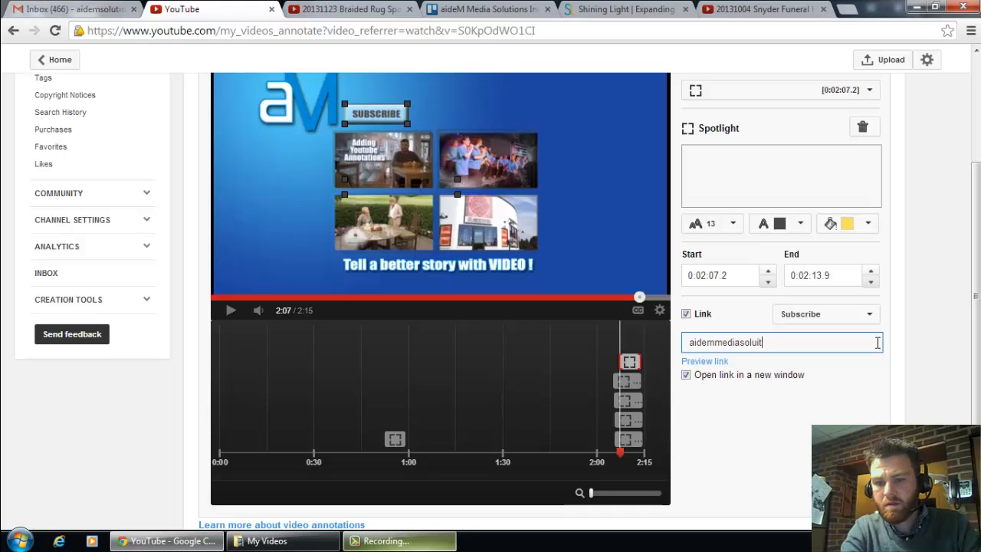
pyautogui.write('utions')
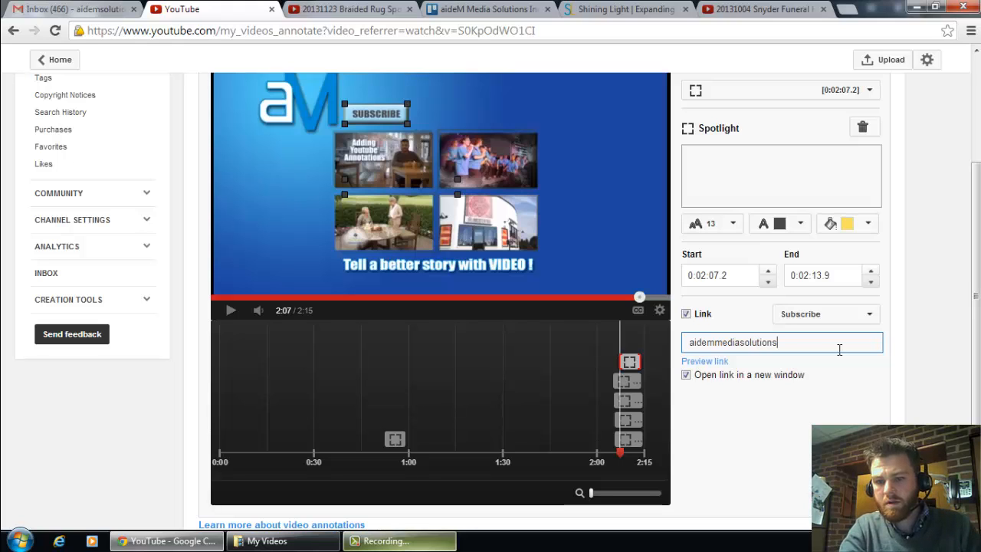
# Step: Preview the subscribe link's channel page, close it, and look over the available link types without changing the selection
pyautogui.click(708, 363)
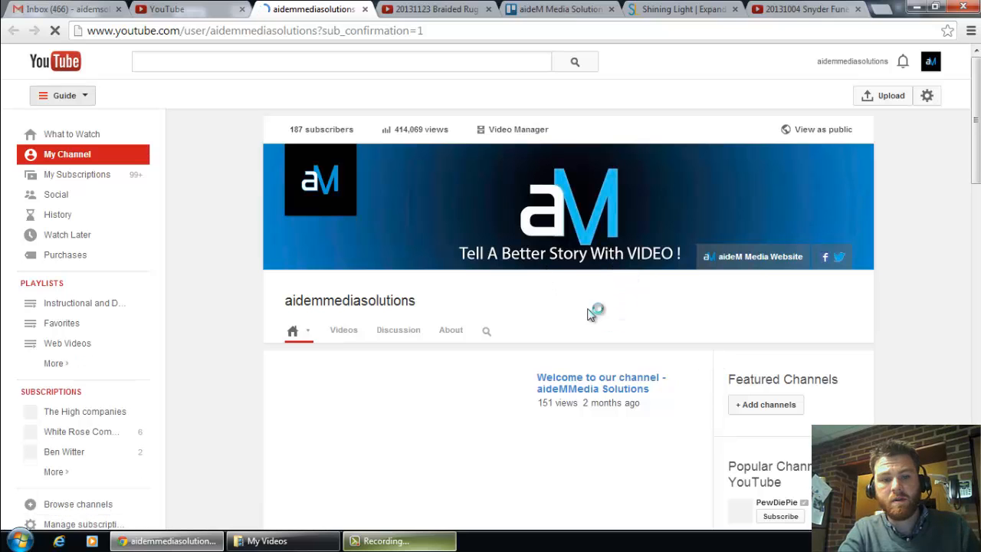
pyautogui.click(624, 383)
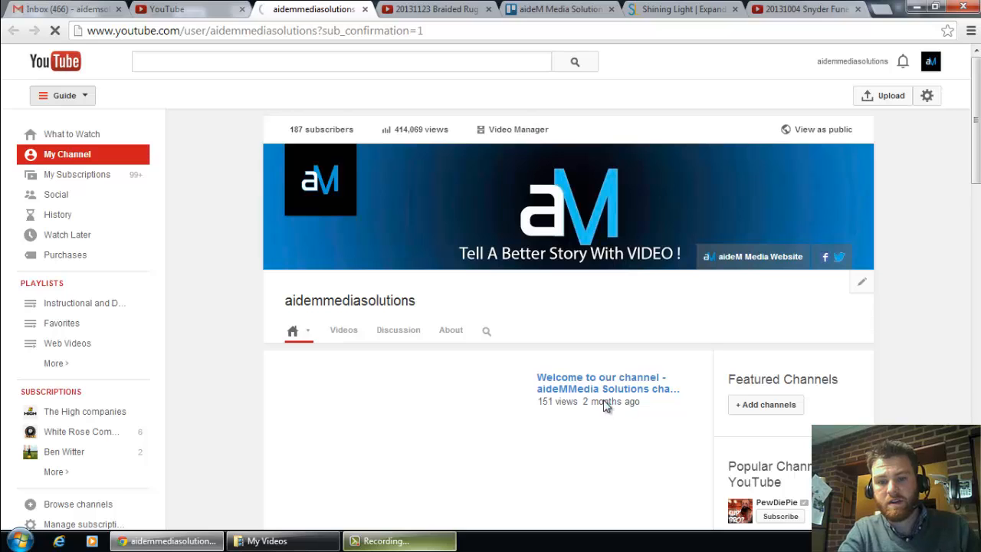
pyautogui.click(364, 9)
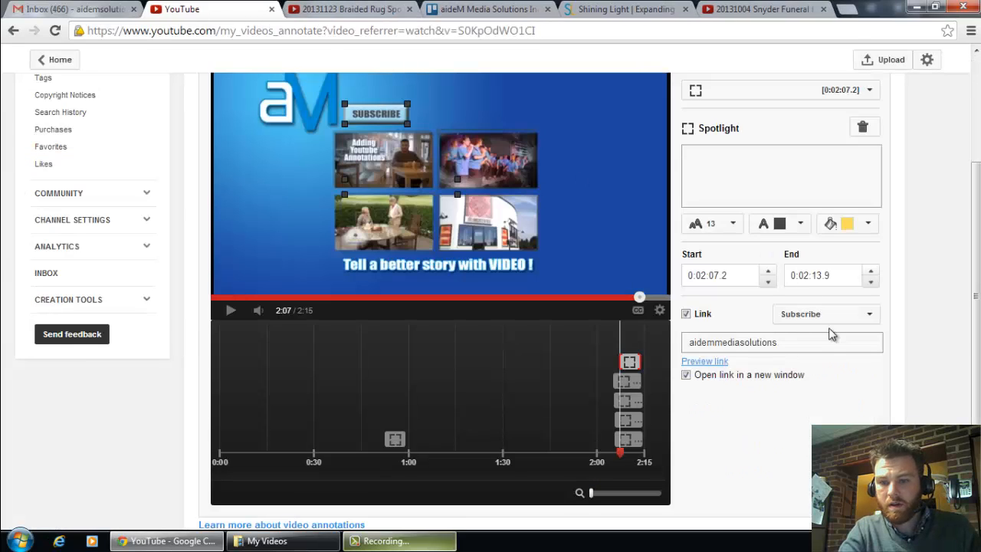
pyautogui.click(870, 316)
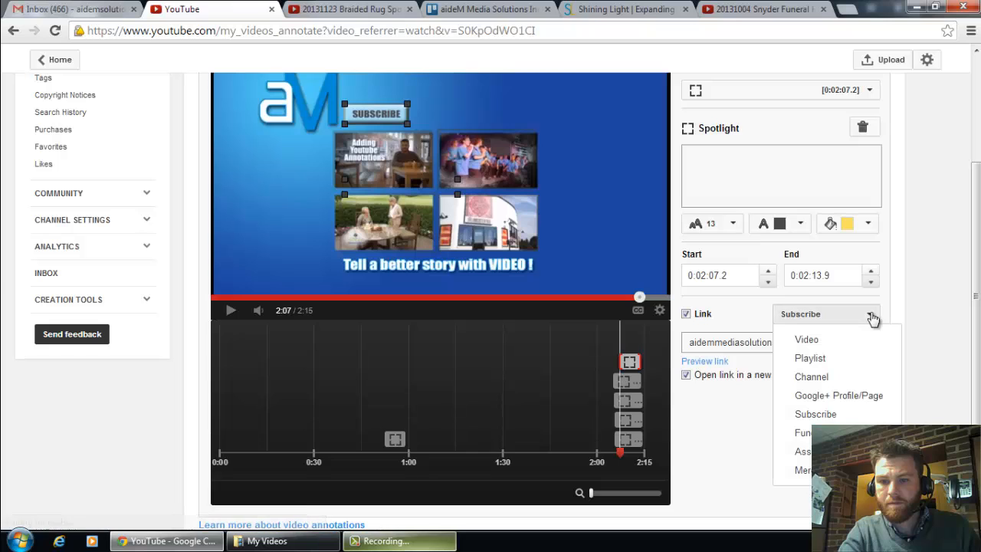
pyautogui.click(870, 315)
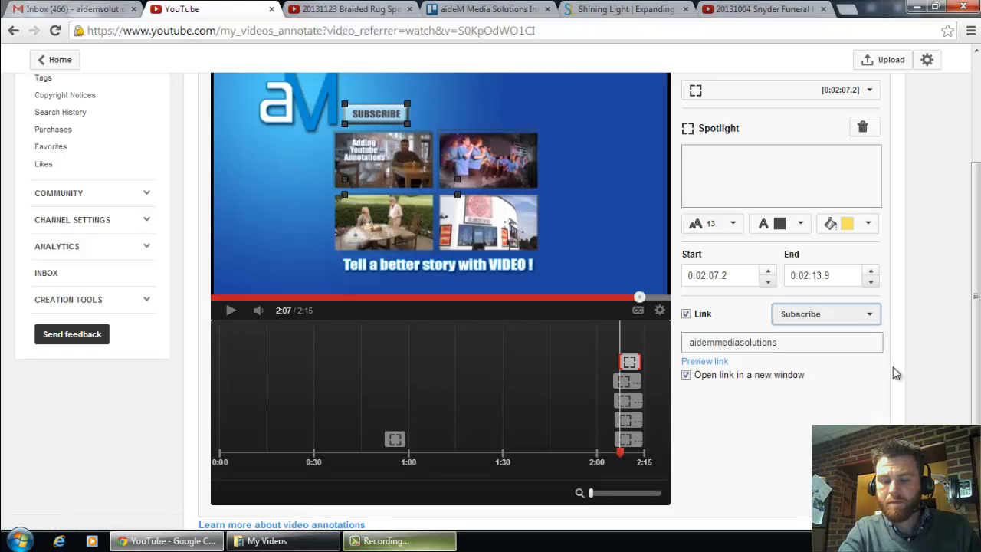
# Step: Move the SUBSCRIBE spotlight's start on the timeline to 0:02:05.4
pyautogui.moveTo(978, 306); pyautogui.dragTo(978, 289)
pyautogui.moveTo(619, 391); pyautogui.dragTo(614, 391)
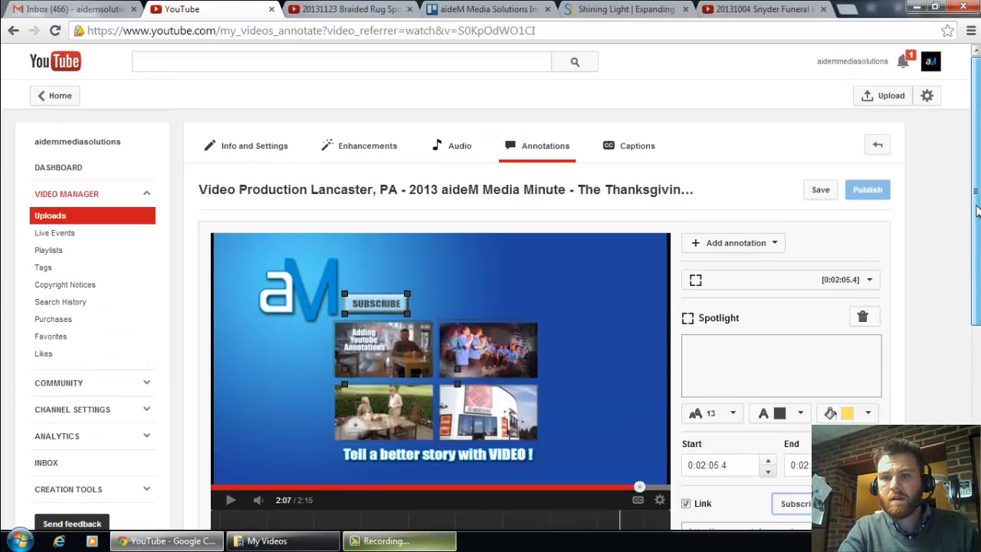